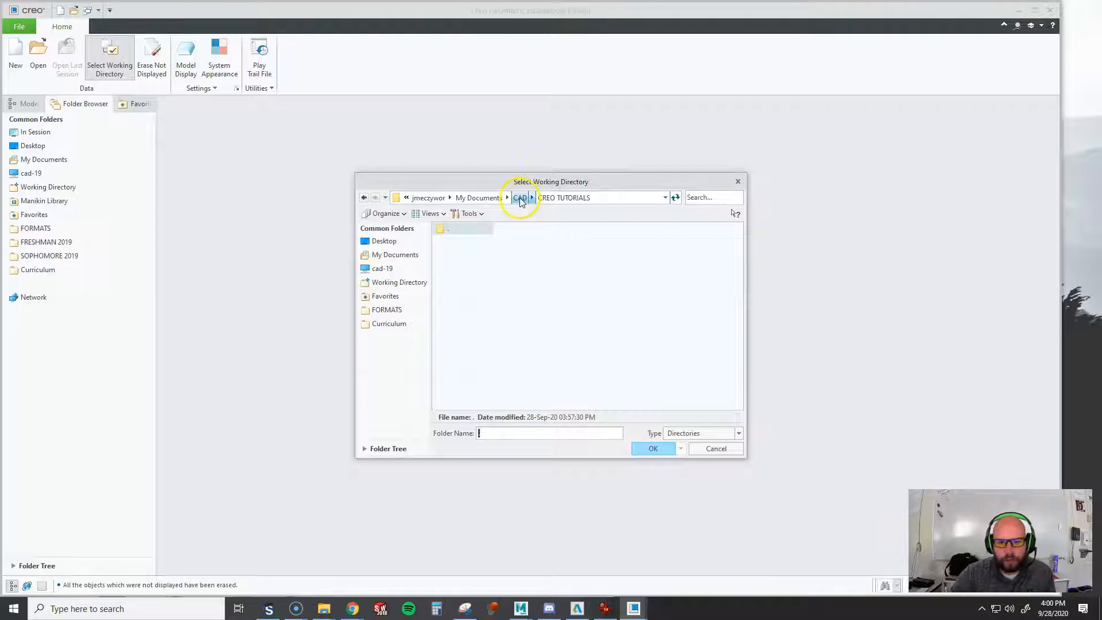
Set the working directory to the CREO TUTORIALS folder inside the CAD folder of My Documents
{"action": "left_click", "coordinate": [479, 197]}
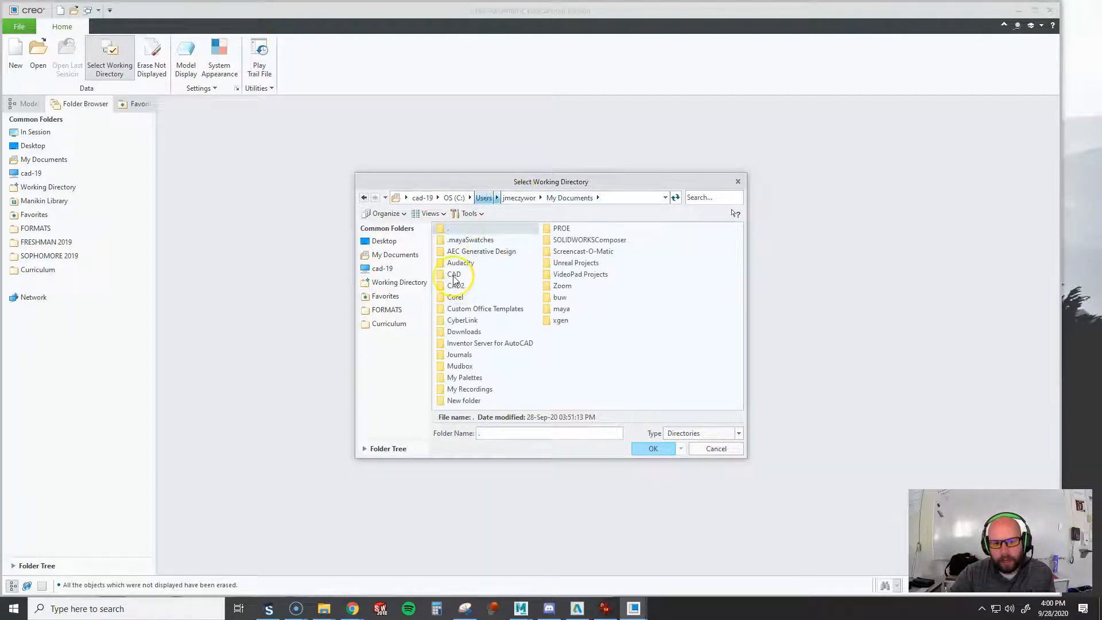
{"action": "double_click", "coordinate": [453, 276]}
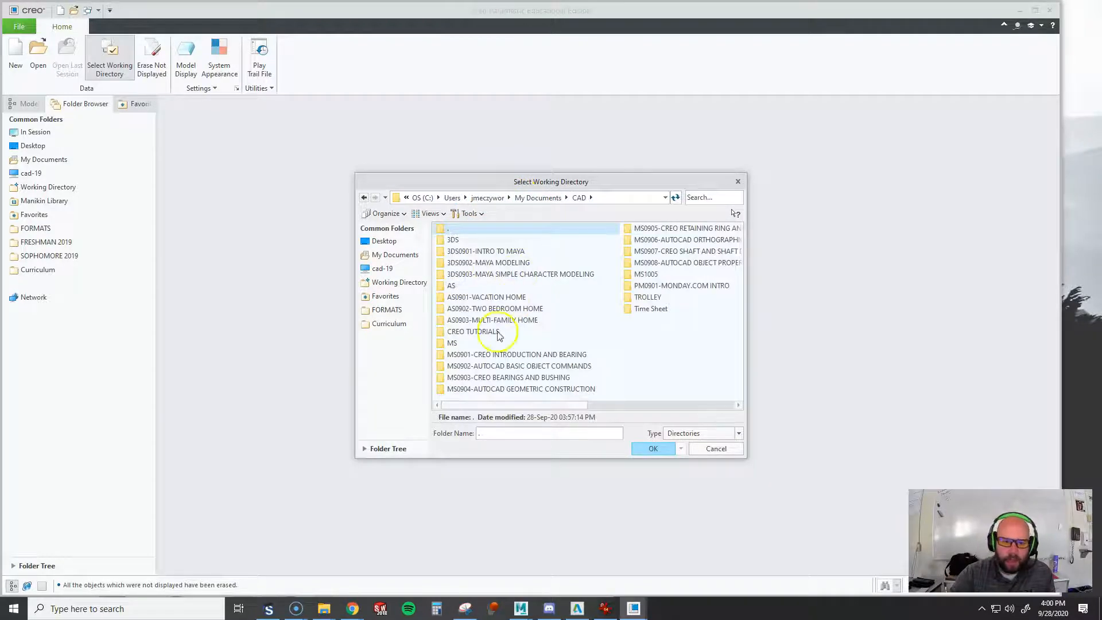
{"action": "double_click", "coordinate": [473, 331]}
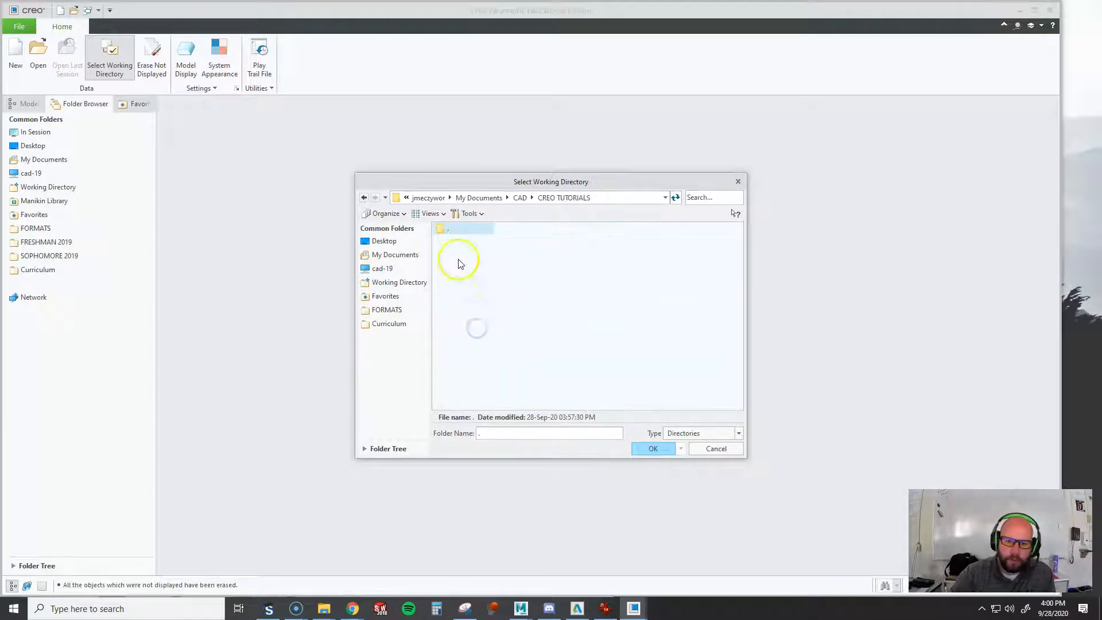
{"action": "left_click", "coordinate": [653, 450]}
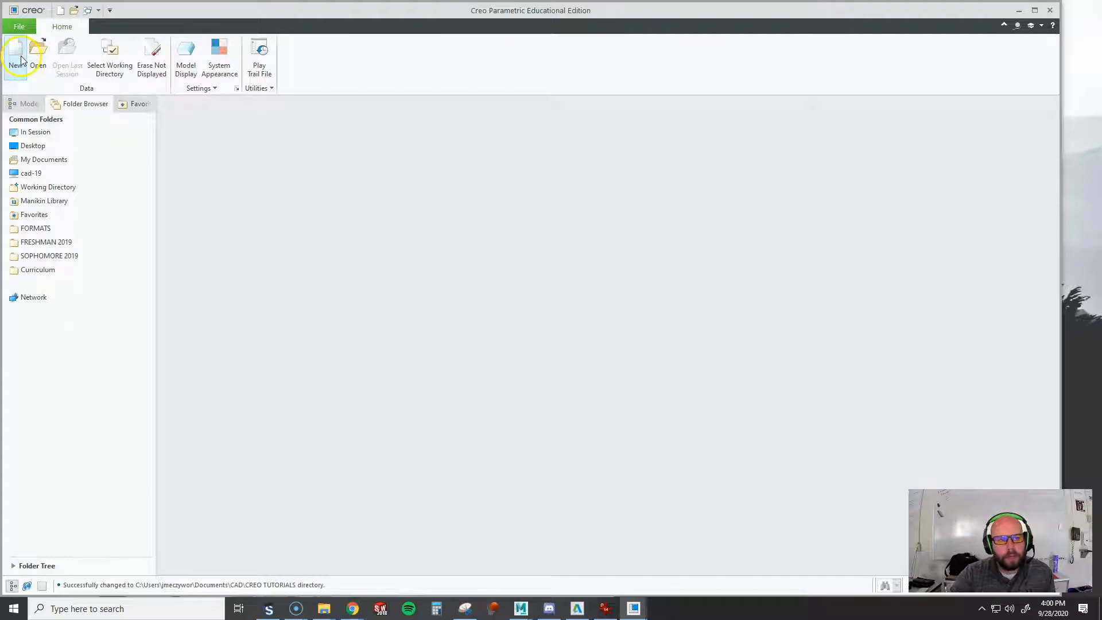
Erase undisplayed objects from the session and create a solid part named MS1001-BRACKET using the default template
{"action": "left_click", "coordinate": [151, 58]}
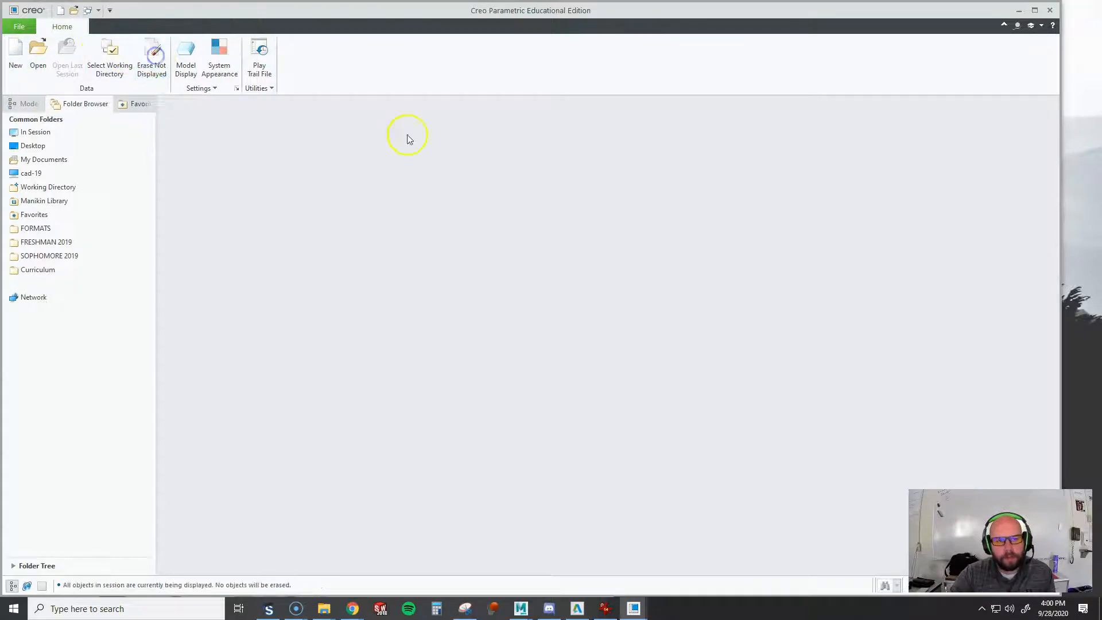
{"action": "left_click", "coordinate": [16, 52]}
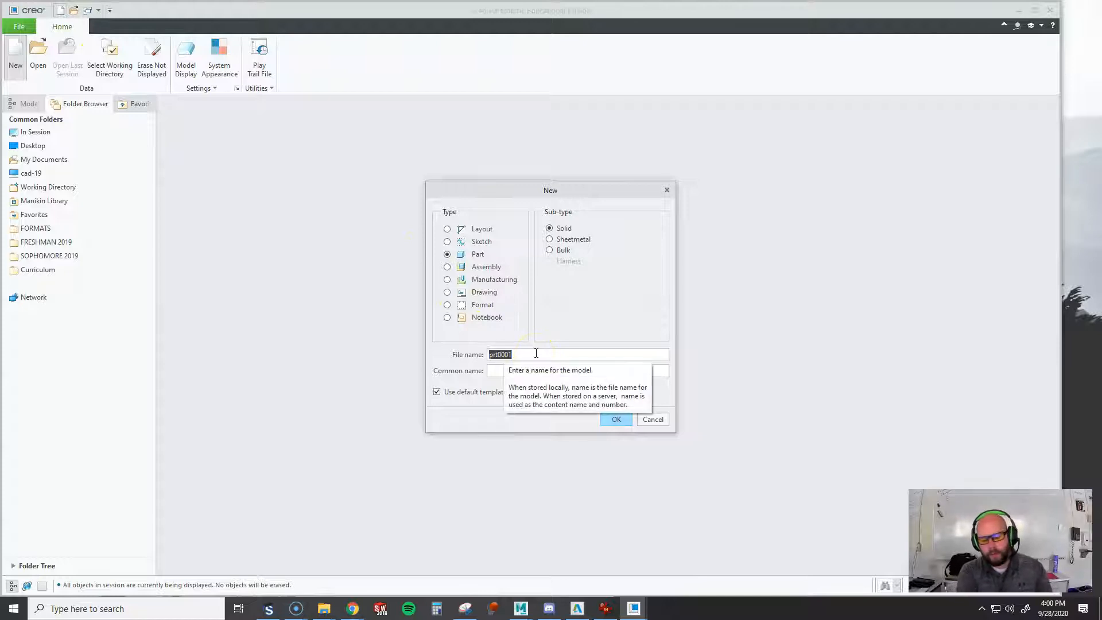
{"action": "type", "text": "MS1001-BRACKET"}
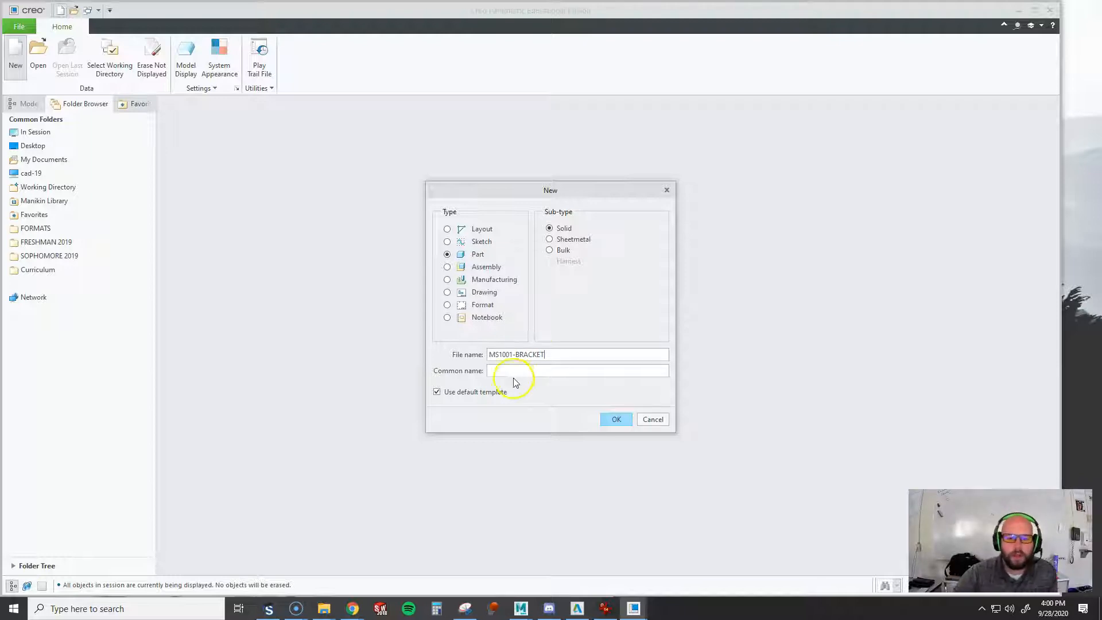
{"action": "left_click", "coordinate": [614, 420]}
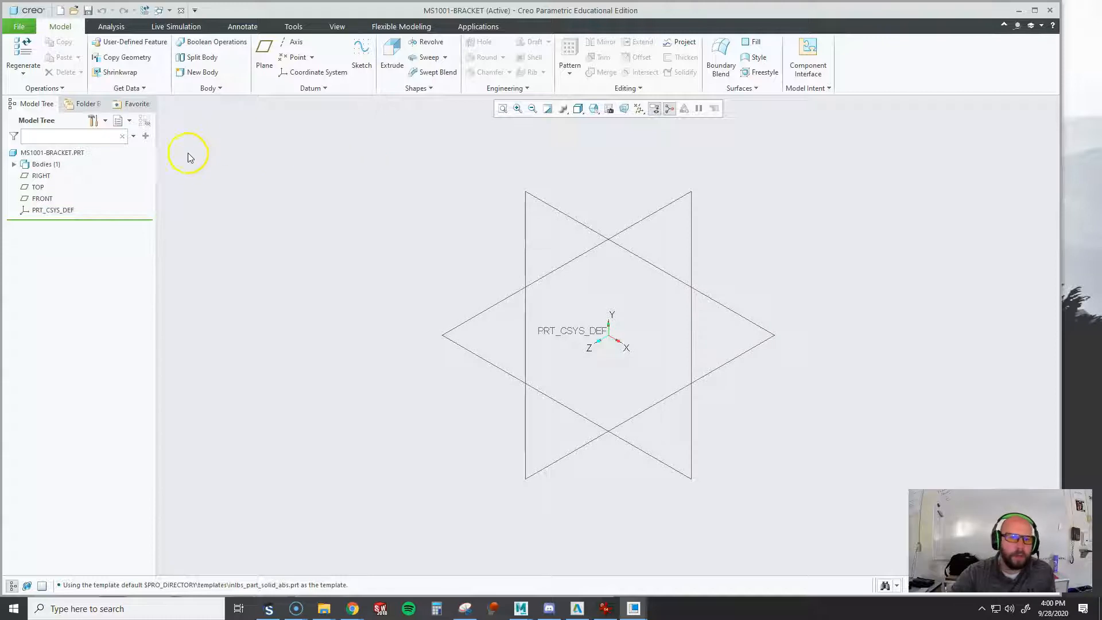
Check the unit system noted on the bracket reference drawing and open the part's model properties
{"action": "mouse_move", "coordinate": [1101, 150]}
{"action": "left_mouse_down"}
{"action": "mouse_move", "coordinate": [546, 174]}
{"action": "mouse_move", "coordinate": [396, 60]}
{"action": "mouse_move", "coordinate": [402, 1]}
{"action": "left_mouse_up"}
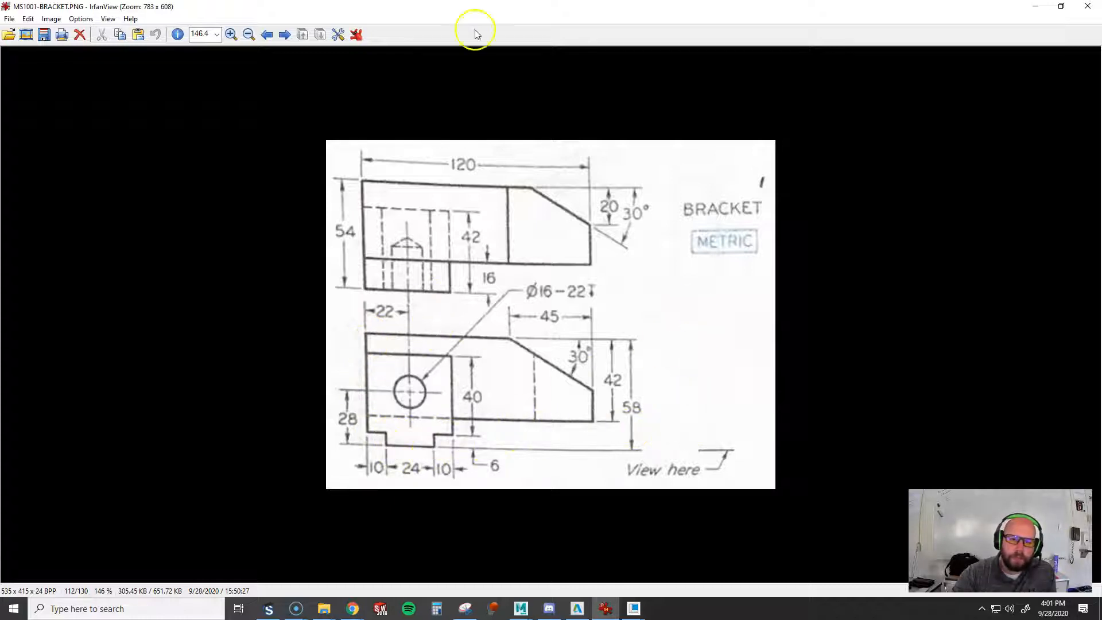
{"action": "left_click_drag", "start_coordinate": [498, 6], "coordinate": [1101, 241]}
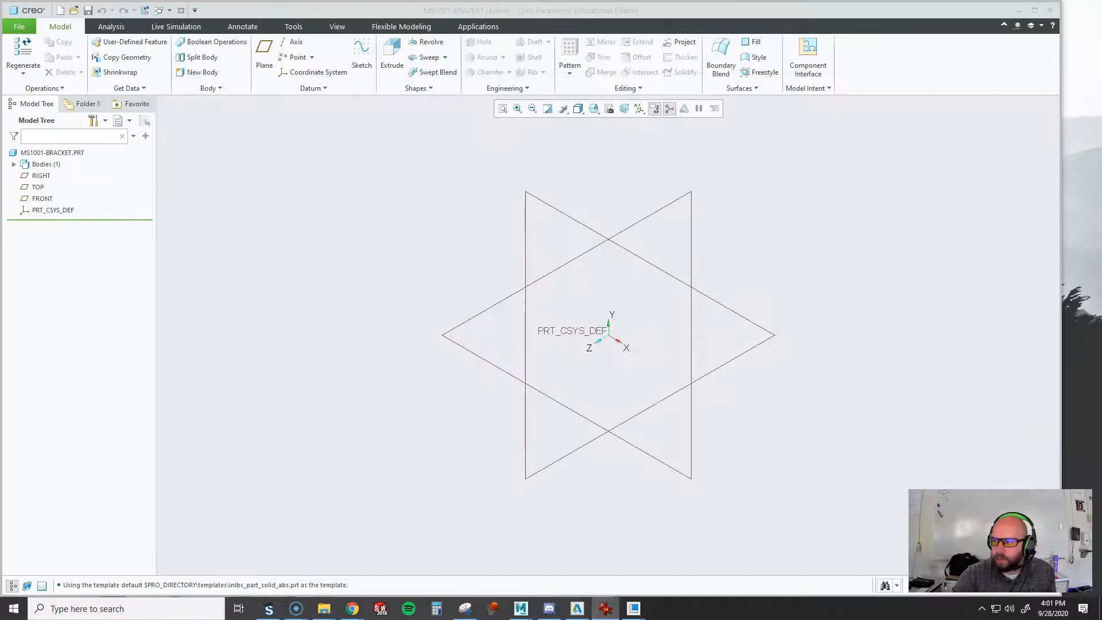
{"action": "left_click", "coordinate": [16, 28]}
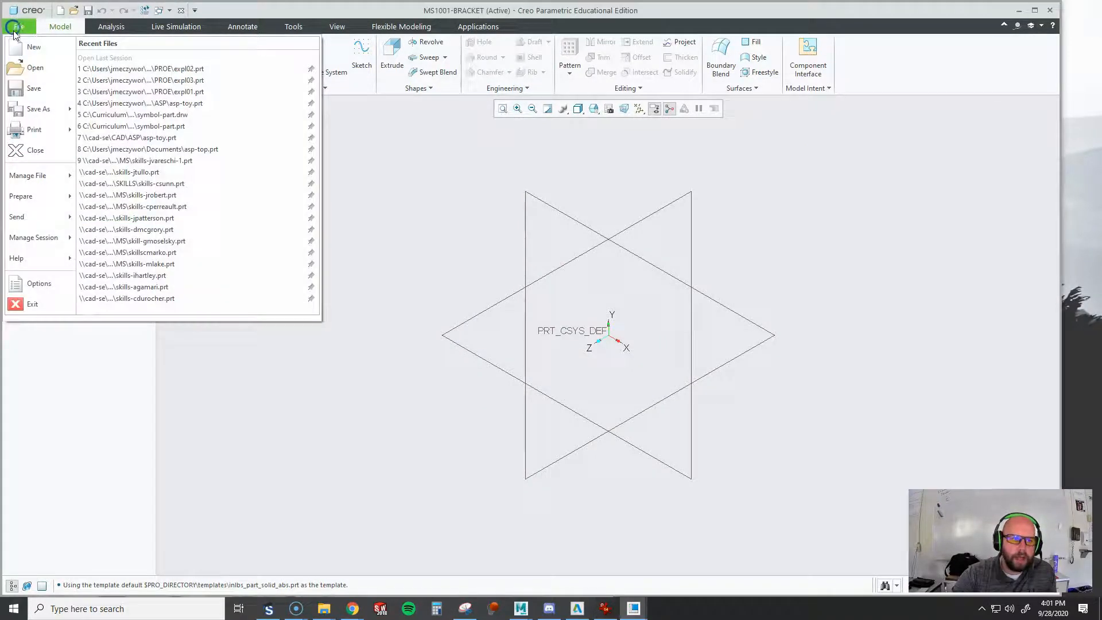
{"action": "mouse_move", "coordinate": [21, 196]}
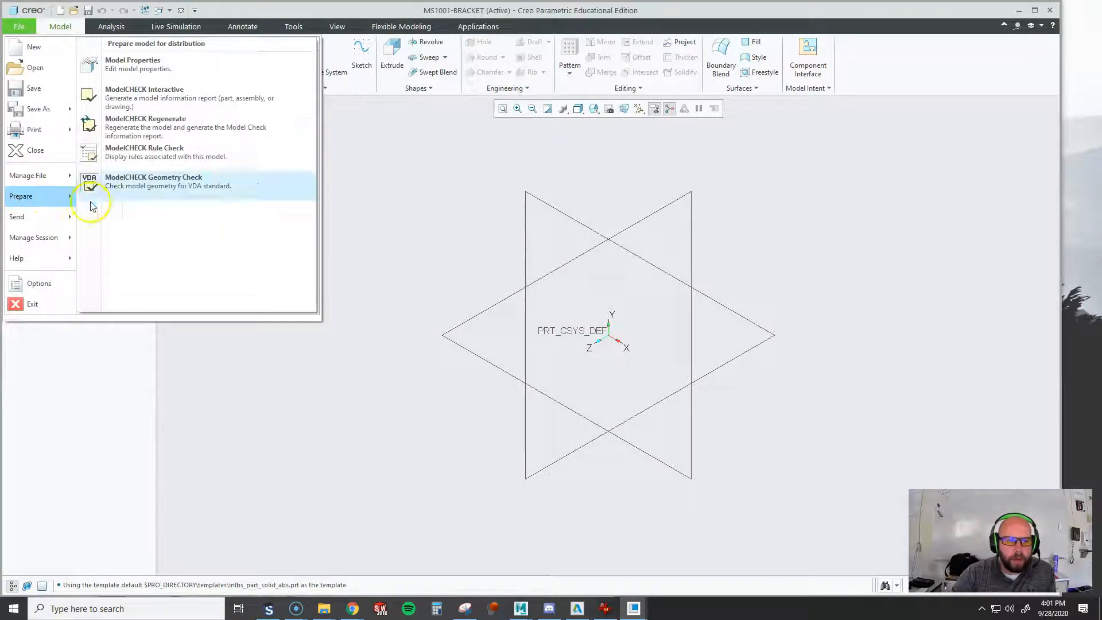
{"action": "left_click", "coordinate": [158, 68]}
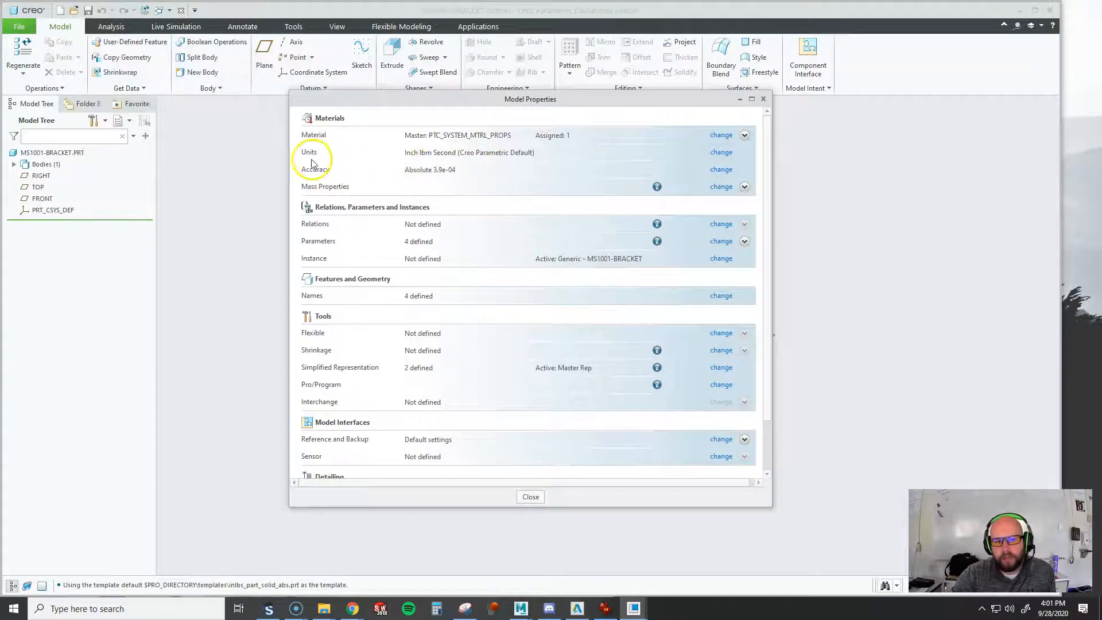
{"action": "key", "text": "ctrl"}
{"action": "key", "text": "ctrl"}
{"action": "key", "text": "ctrl"}
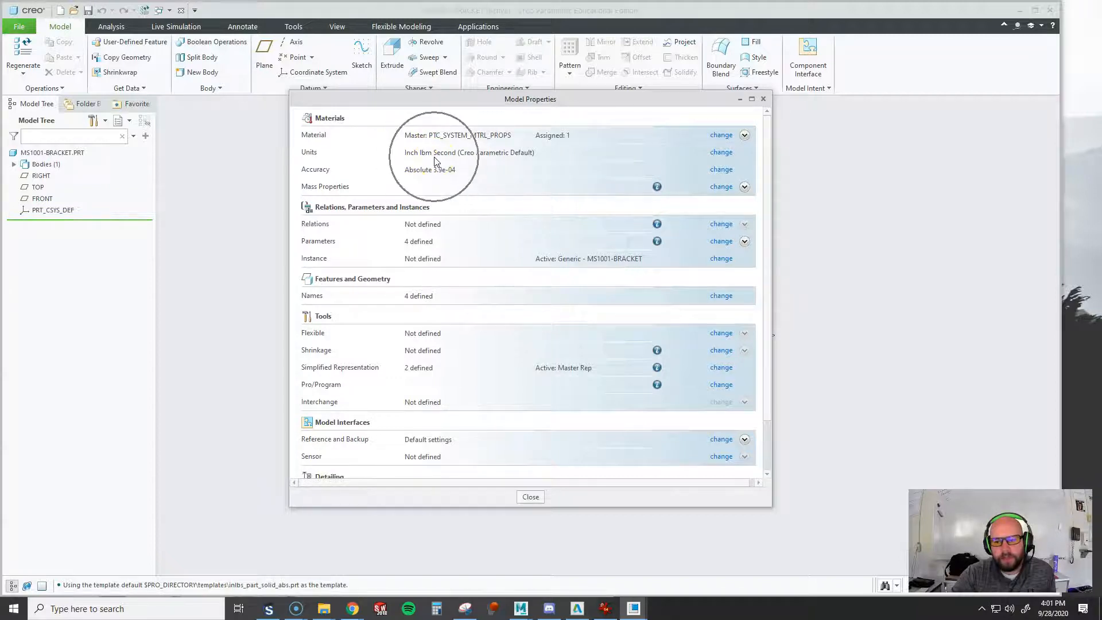
Change the model units to millimeter Kilogram Sec (mmKs) with the convert dimensions option
{"action": "left_click", "coordinate": [720, 154]}
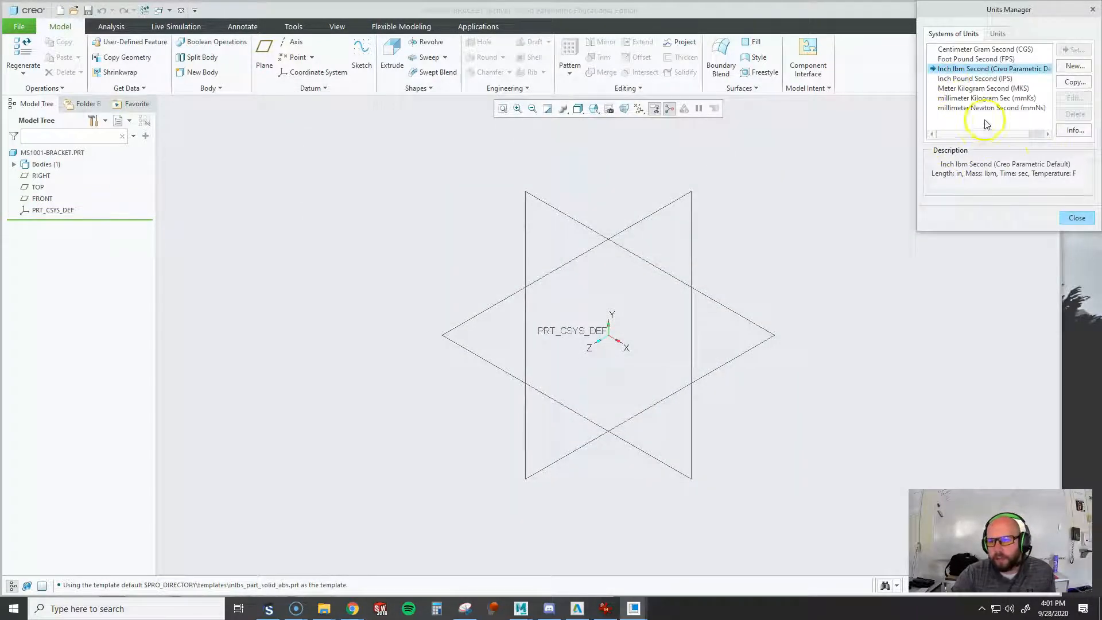
{"action": "left_click", "coordinate": [995, 99]}
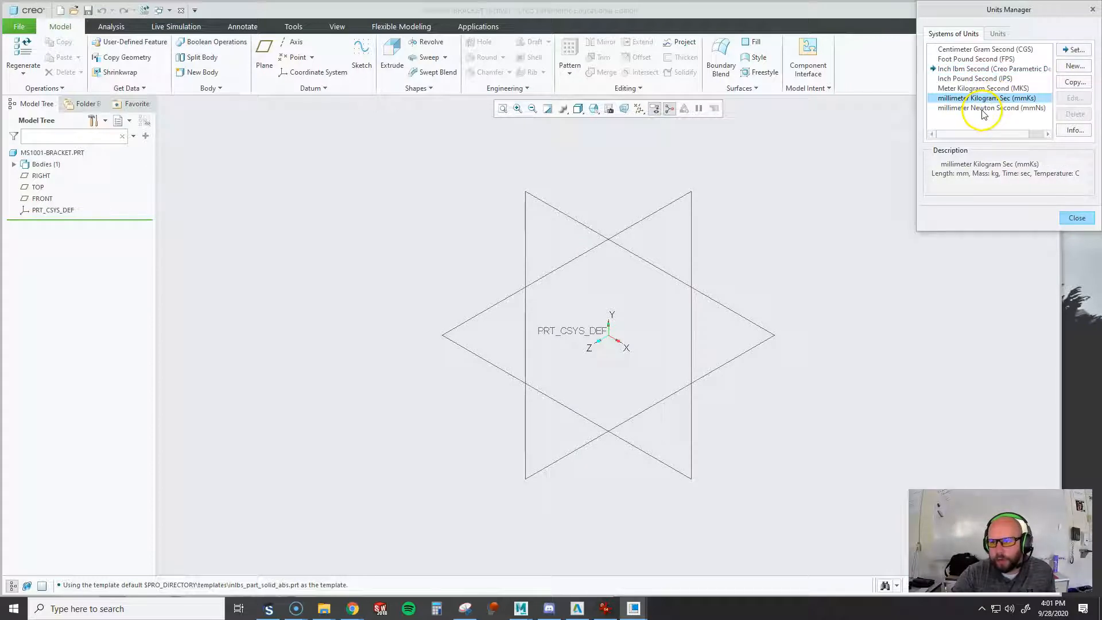
{"action": "left_click", "coordinate": [1075, 51]}
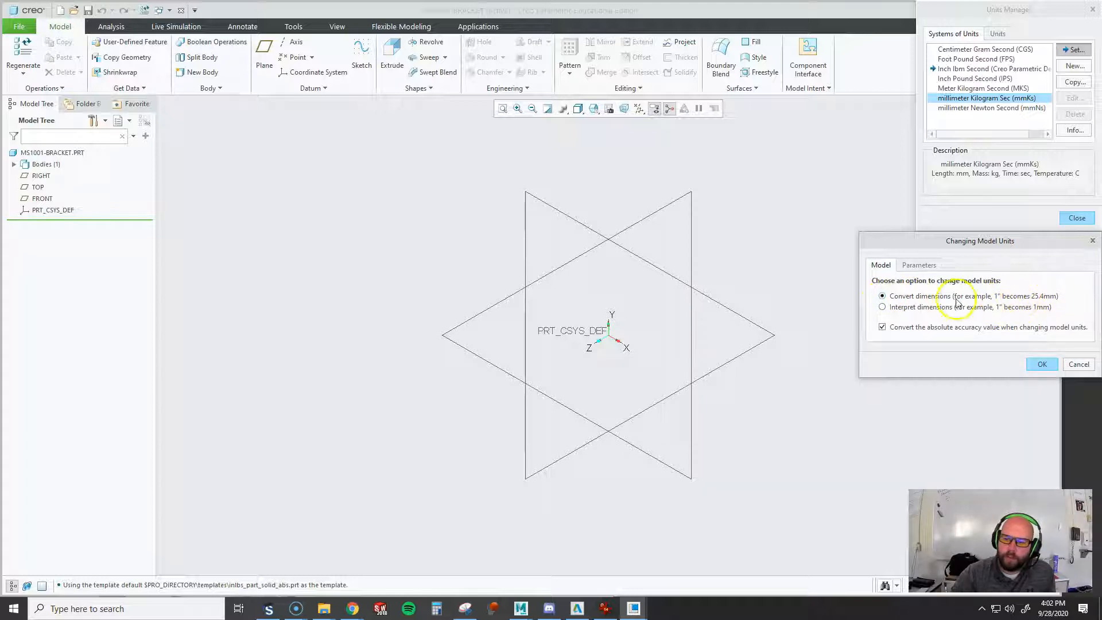
{"action": "left_click", "coordinate": [883, 296]}
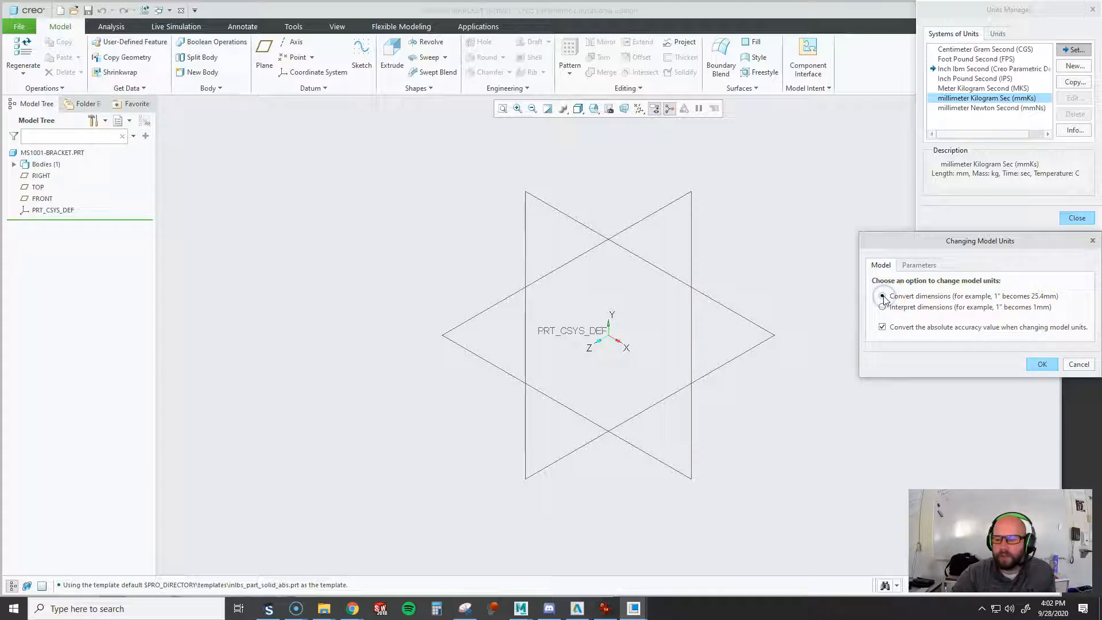
{"action": "left_click", "coordinate": [1043, 365]}
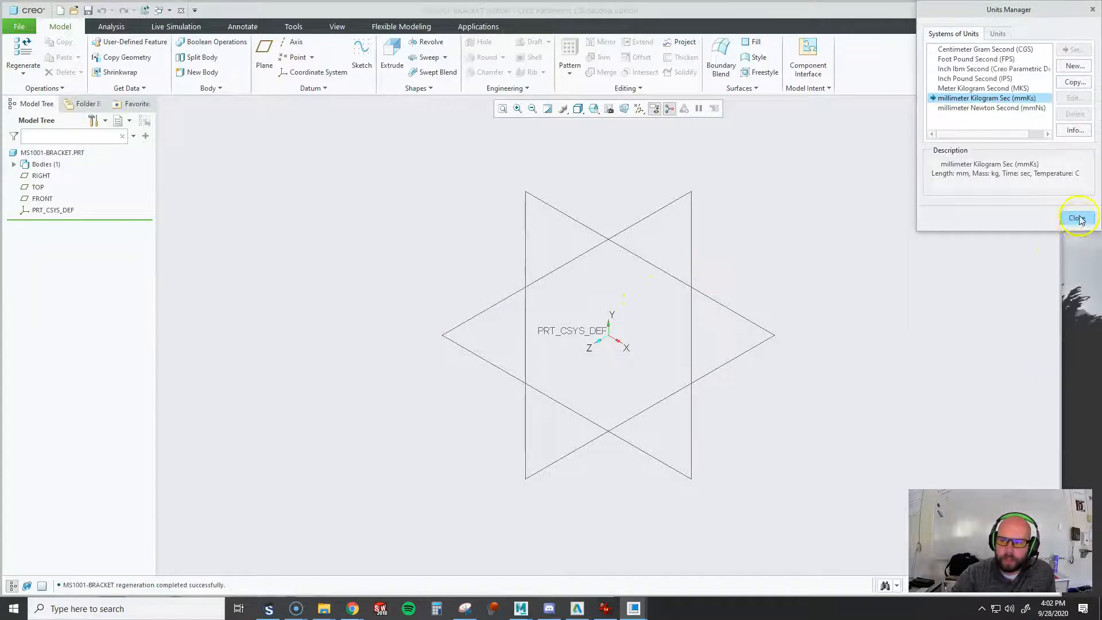
{"action": "left_click", "coordinate": [1077, 219]}
{"action": "left_click", "coordinate": [536, 495]}
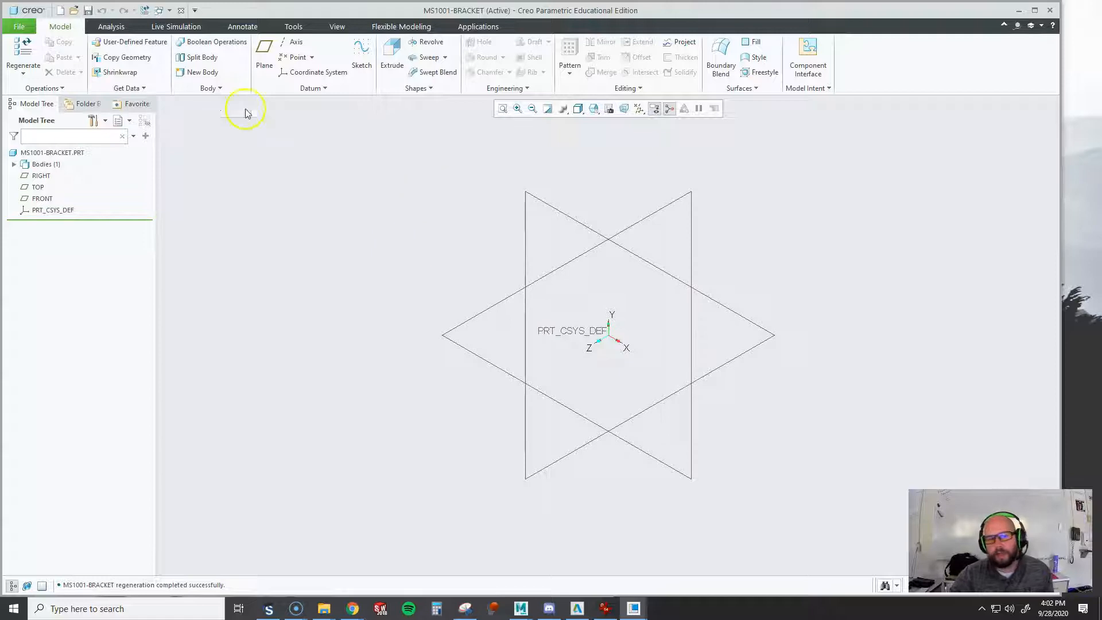
Start an Extrude sketch on the FRONT datum plane with RIGHT as the right-facing reference, and orient the sketch view to 2D
{"action": "left_click", "coordinate": [392, 59]}
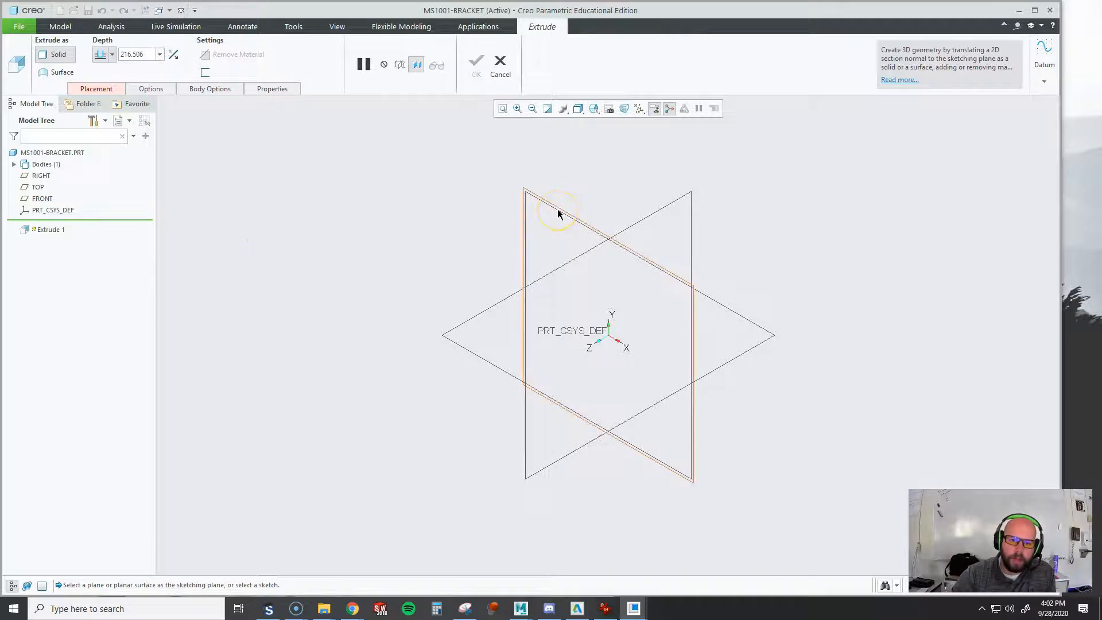
{"action": "left_click", "coordinate": [98, 90]}
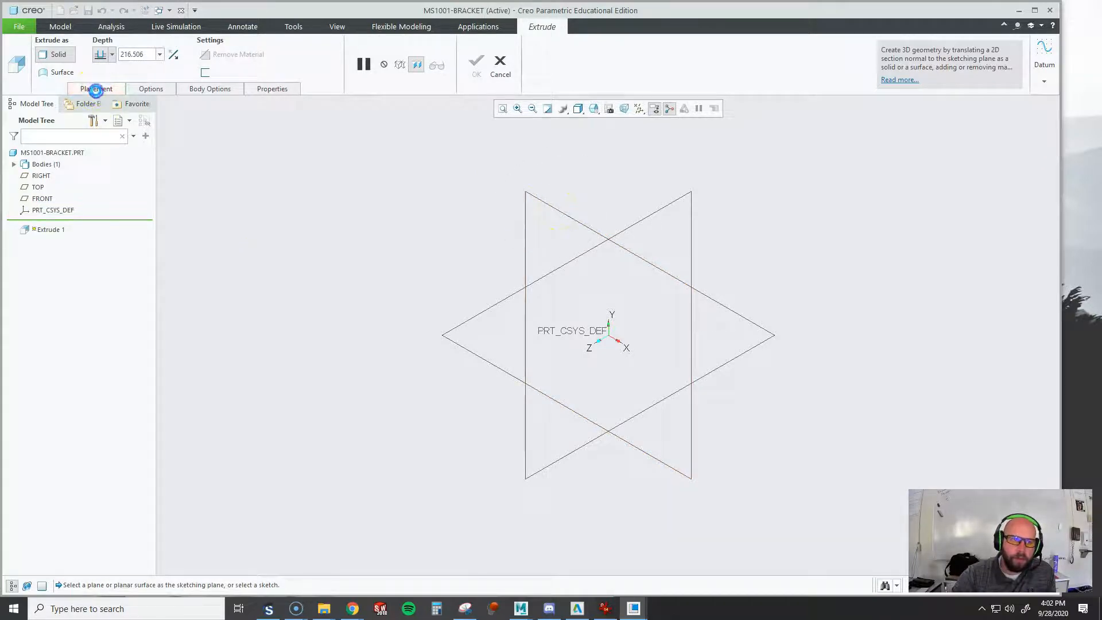
{"action": "left_click", "coordinate": [183, 128]}
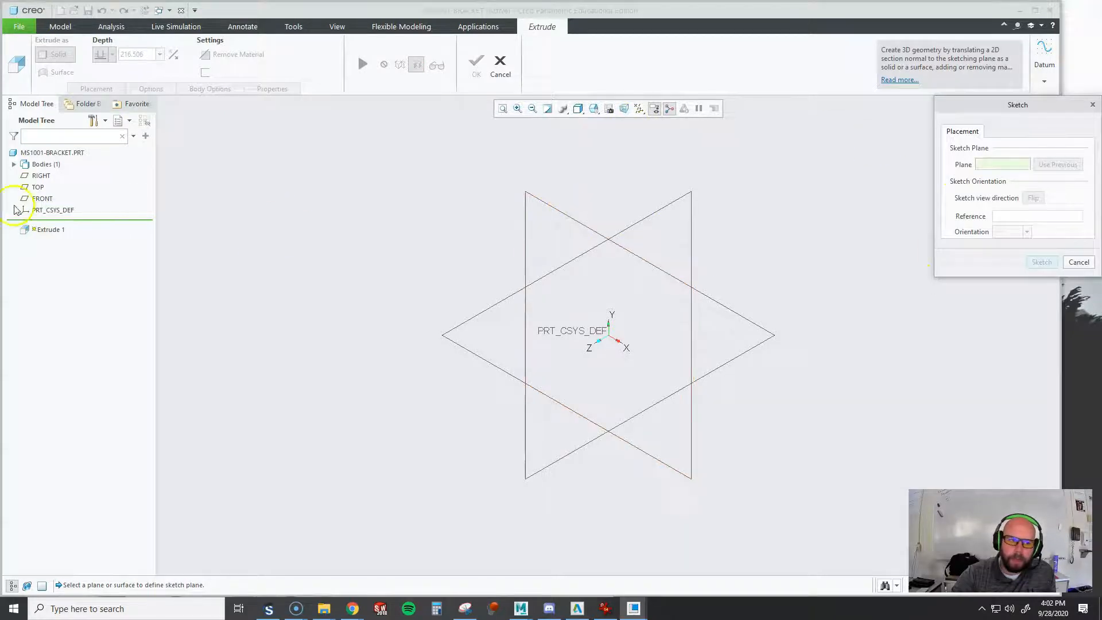
{"action": "left_click", "coordinate": [572, 218]}
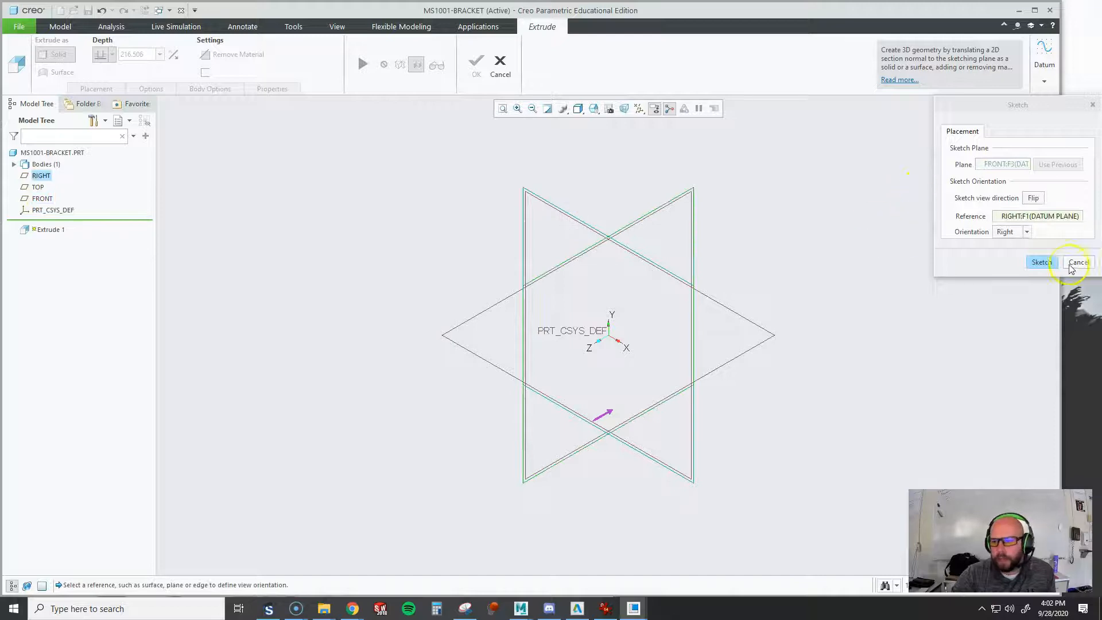
{"action": "middle_click", "coordinate": [829, 266]}
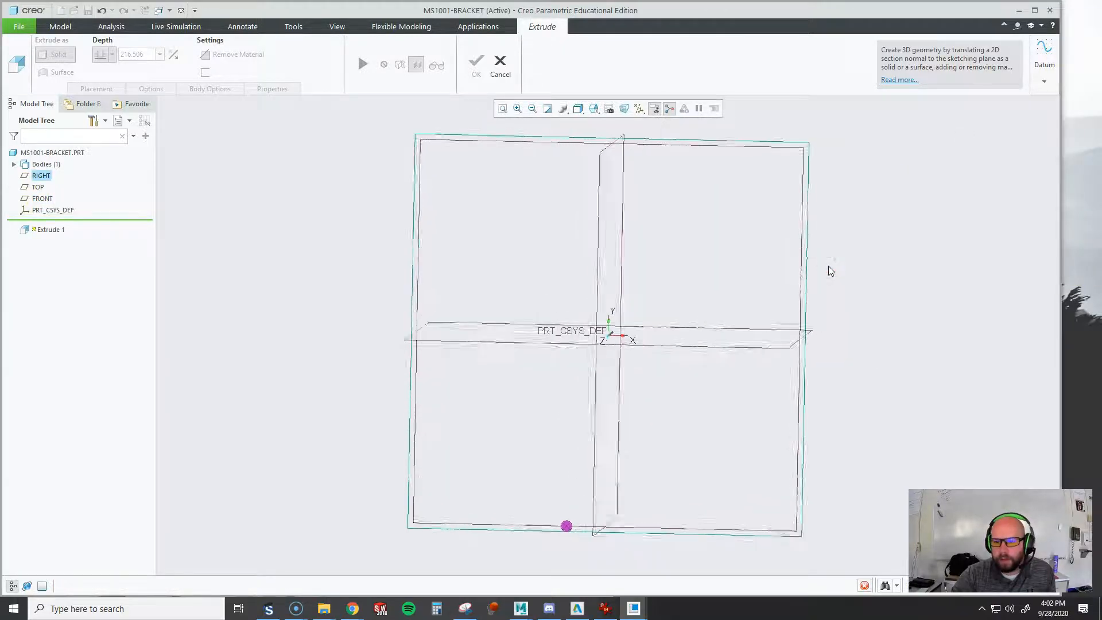
{"action": "left_click", "coordinate": [630, 107]}
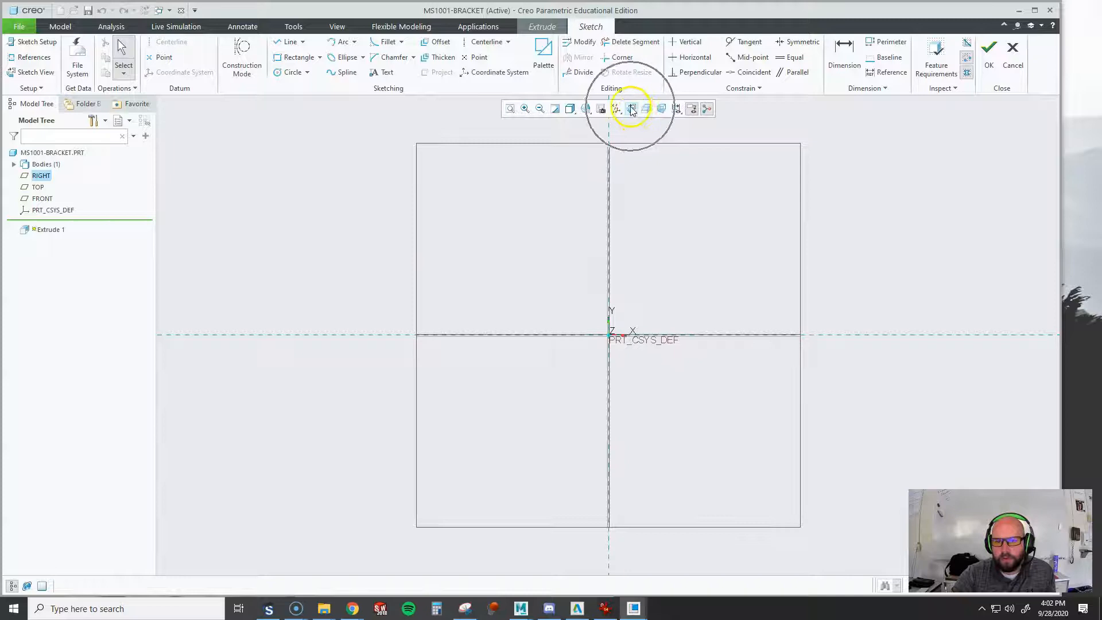
{"action": "middle_click_drag", "start_coordinate": [763, 200], "coordinate": [684, 241]}
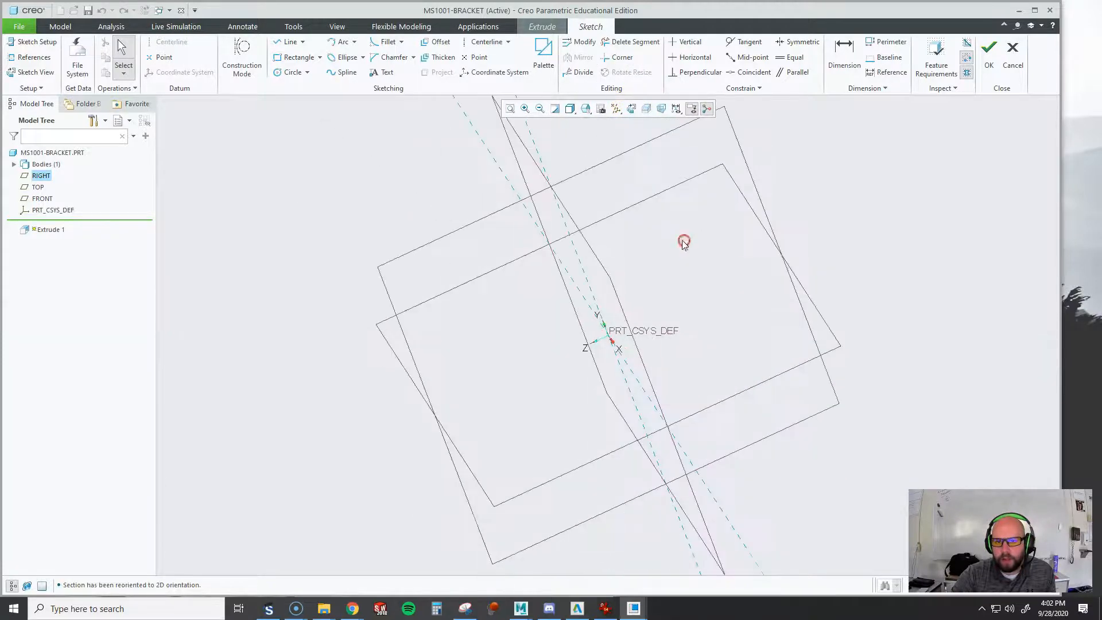
{"action": "left_click", "coordinate": [632, 109]}
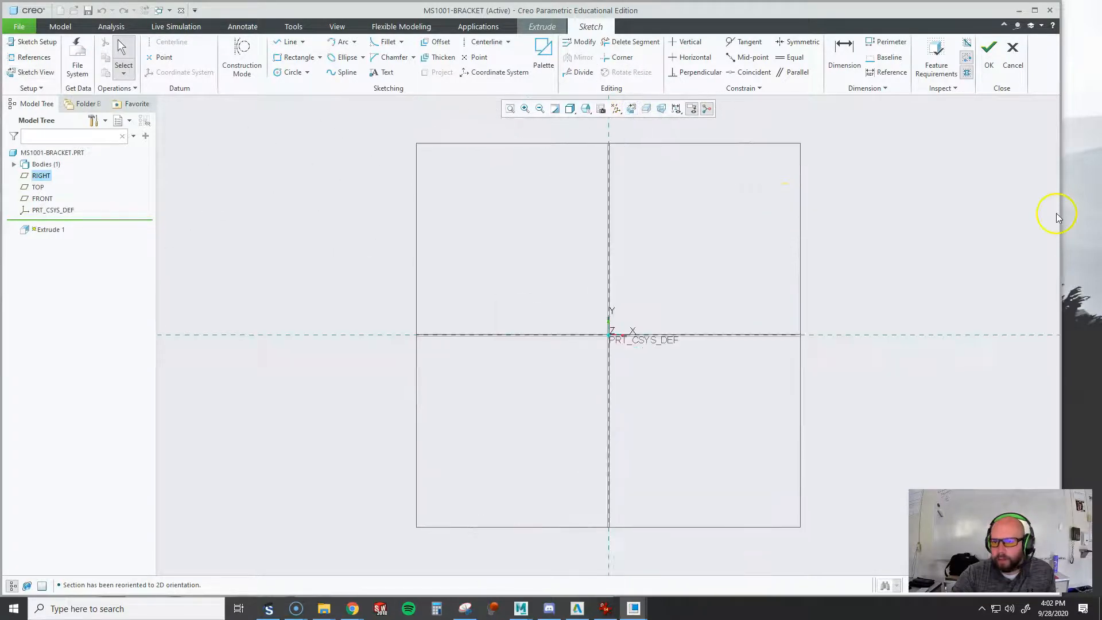
Examine the bracket reference drawing for the profile shape and dimensions to sketch
{"action": "mouse_move", "coordinate": [1101, 36]}
{"action": "left_mouse_down"}
{"action": "mouse_move", "coordinate": [608, 66]}
{"action": "mouse_move", "coordinate": [563, 36]}
{"action": "left_mouse_up"}
{"action": "double_click", "coordinate": [563, 36]}
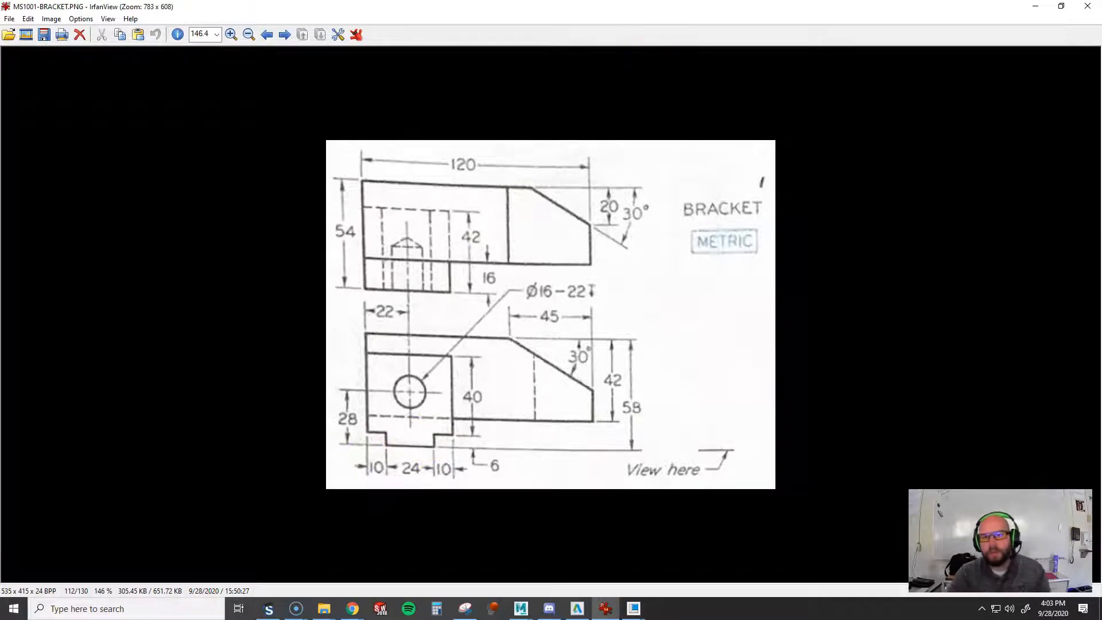
{"action": "left_click_drag", "start_coordinate": [650, 8], "coordinate": [651, 0]}
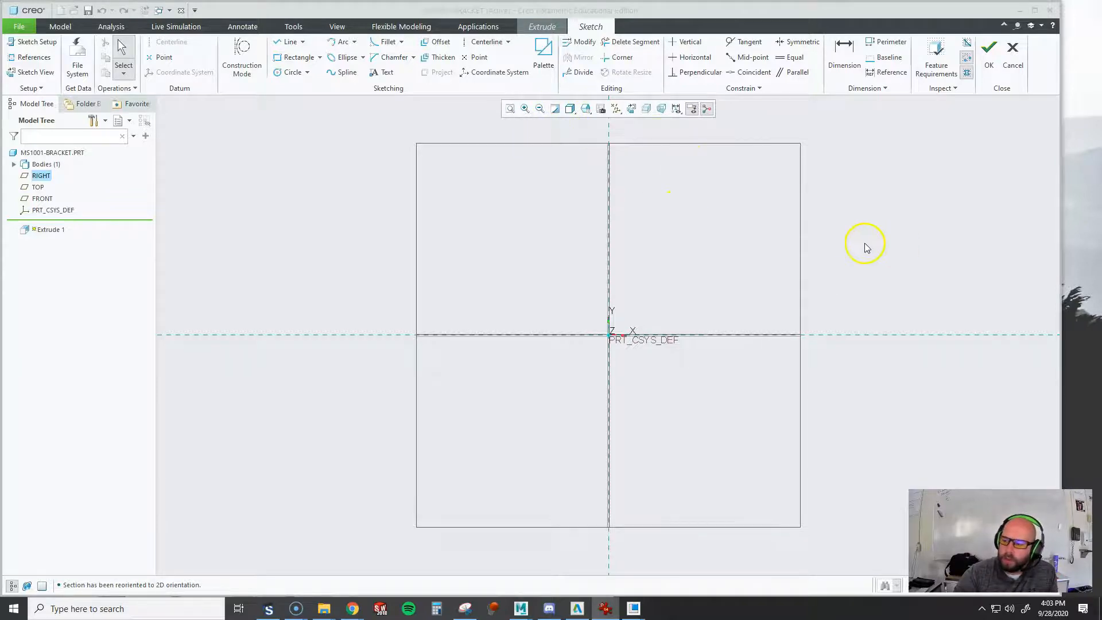
{"action": "left_click", "coordinate": [715, 258]}
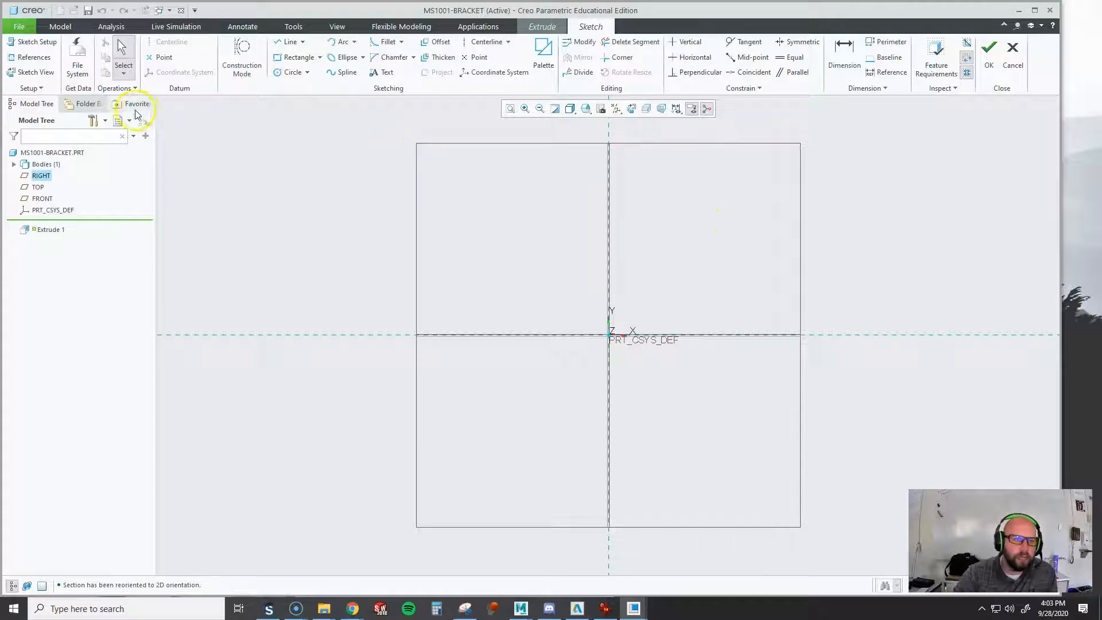
Sketch a stepped line chain from the vertical reference, with a segment about 81 mm long on the horizontal reference and one about 54 mm above
{"action": "left_click", "coordinate": [291, 43]}
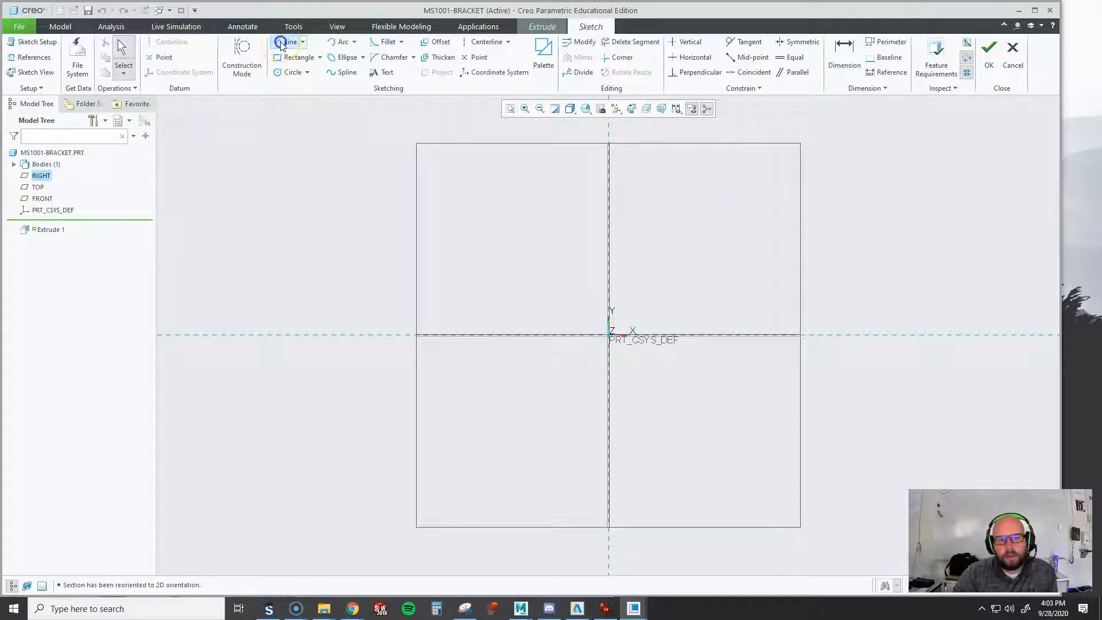
{"action": "left_click", "coordinate": [610, 315]}
{"action": "left_click", "coordinate": [635, 316]}
{"action": "left_click", "coordinate": [636, 335]}
{"action": "left_click", "coordinate": [697, 334]}
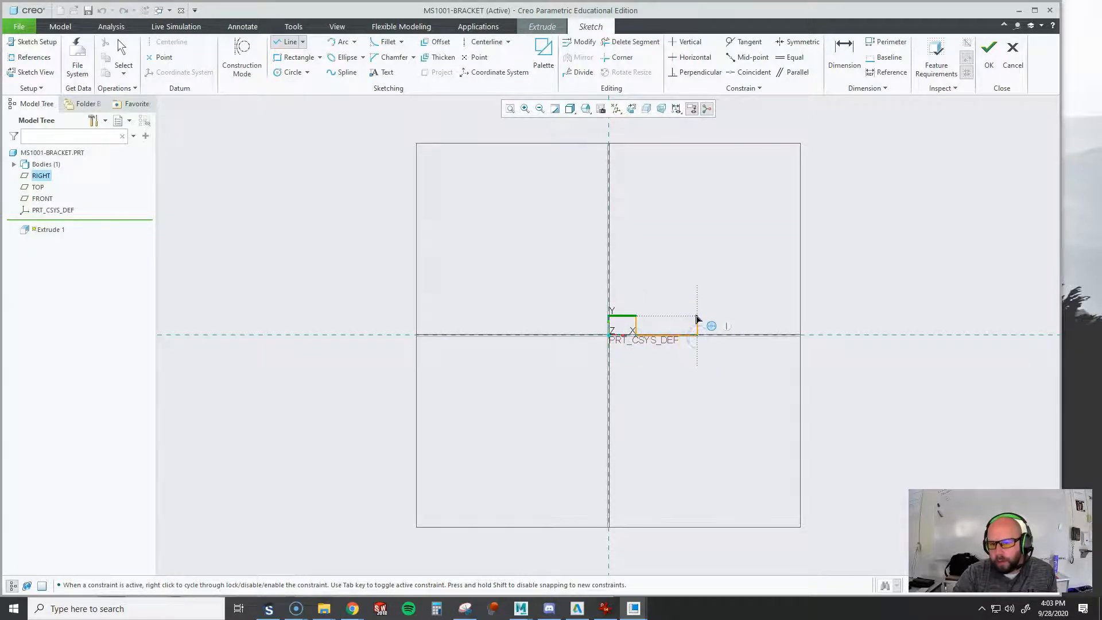
{"action": "left_click", "coordinate": [697, 317]}
{"action": "left_click", "coordinate": [728, 318]}
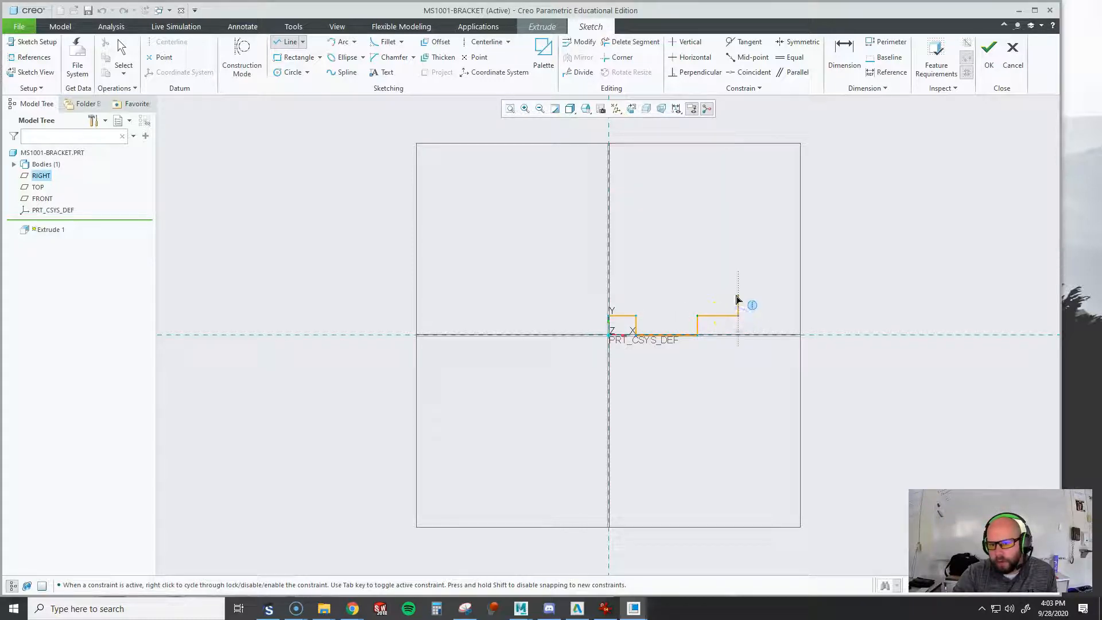
{"action": "left_click", "coordinate": [739, 296]}
{"action": "left_click", "coordinate": [877, 297]}
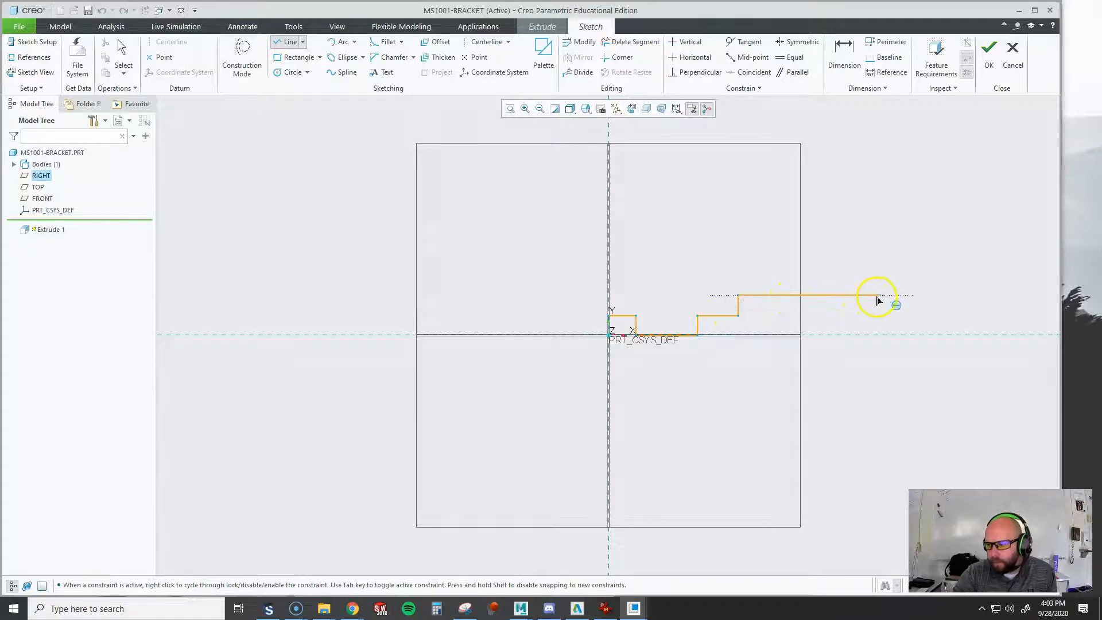
{"action": "middle_click", "coordinate": [888, 300]}
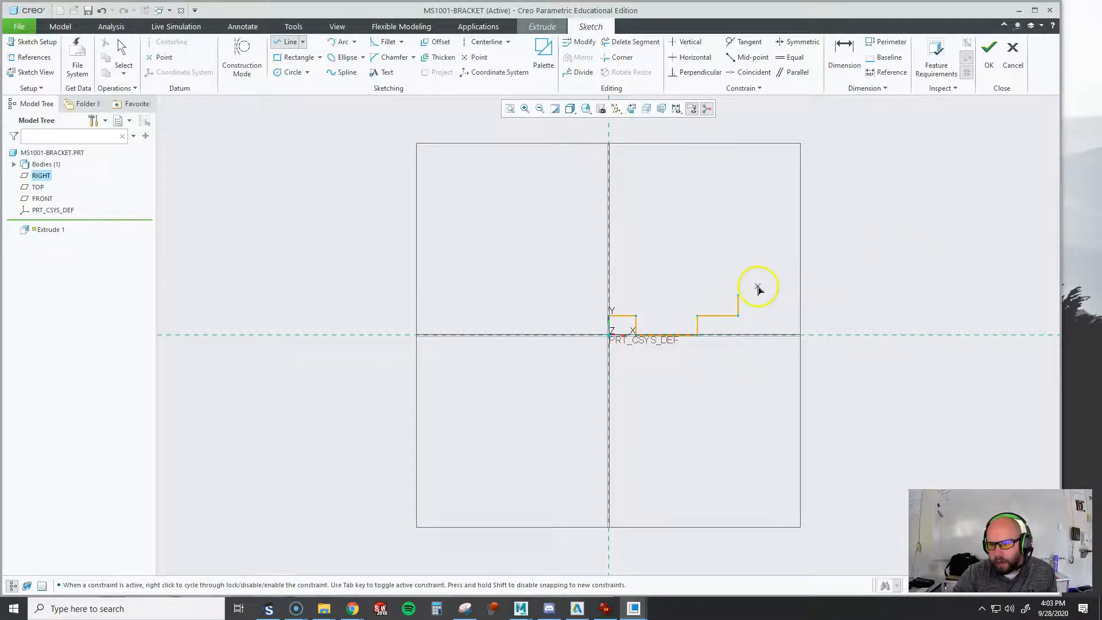
{"action": "middle_click", "coordinate": [874, 296]}
Extend the line chain with a horizontal edge about 143 mm long, a vertical edge about 55 mm high and a slope up toward the vertical reference
{"action": "scroll", "coordinate": [681, 322], "scroll_direction": "up", "scroll_amount": 3}
{"action": "scroll", "coordinate": [753, 323], "scroll_direction": "down", "scroll_amount": 3}
{"action": "scroll", "coordinate": [631, 302], "scroll_direction": "down", "scroll_amount": 1}
{"action": "left_click", "coordinate": [592, 294]}
{"action": "left_click", "coordinate": [716, 290]}
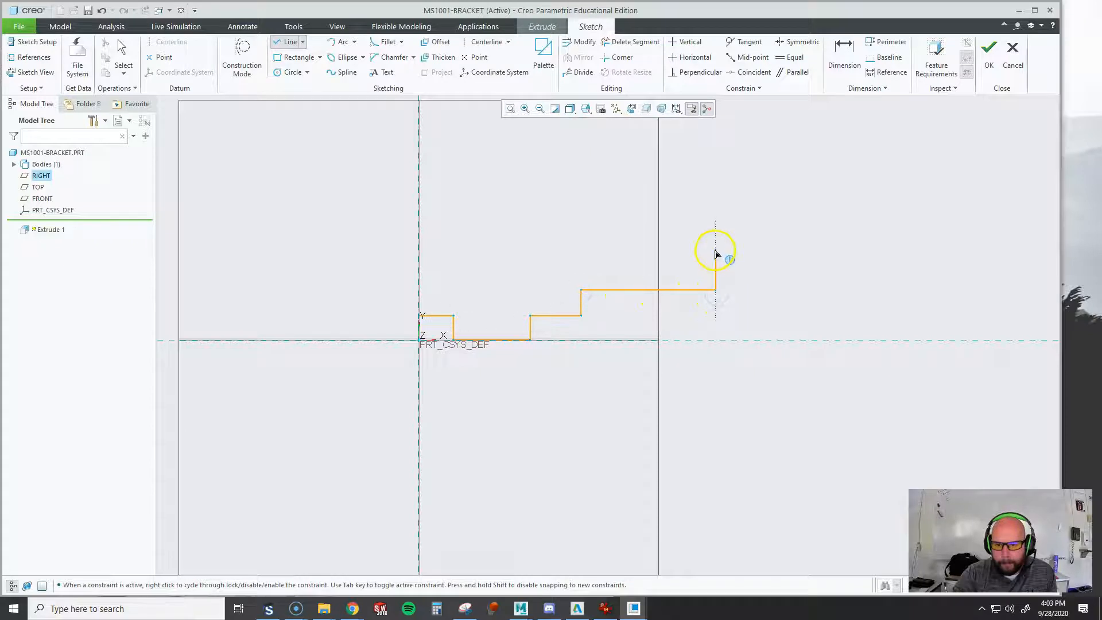
{"action": "left_click", "coordinate": [716, 237]}
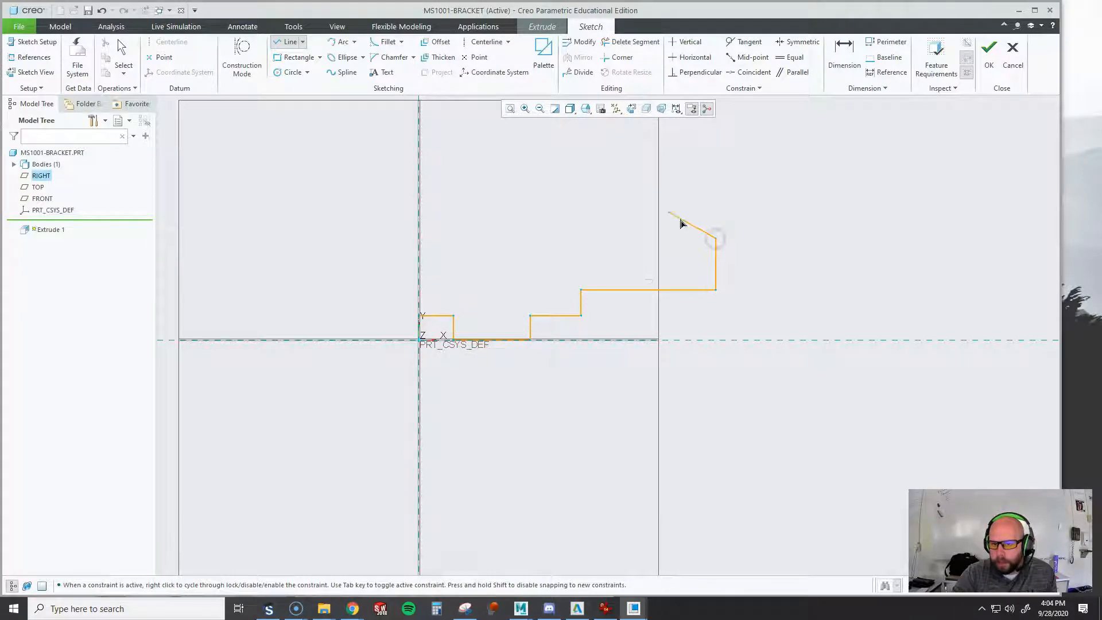
{"action": "left_click", "coordinate": [612, 162]}
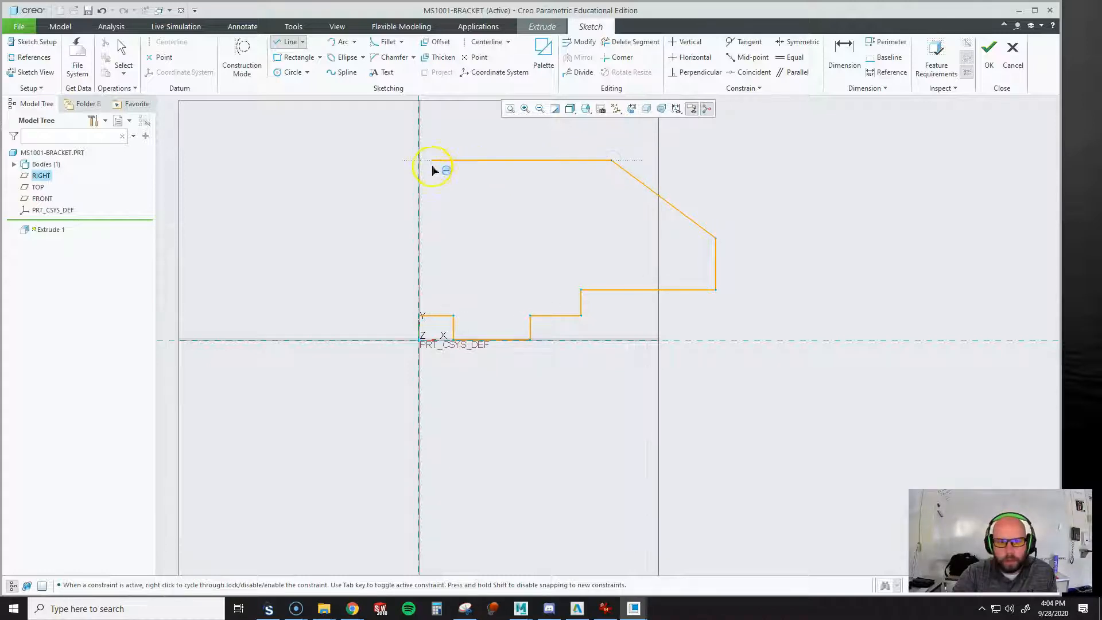
{"action": "middle_click", "coordinate": [421, 166]}
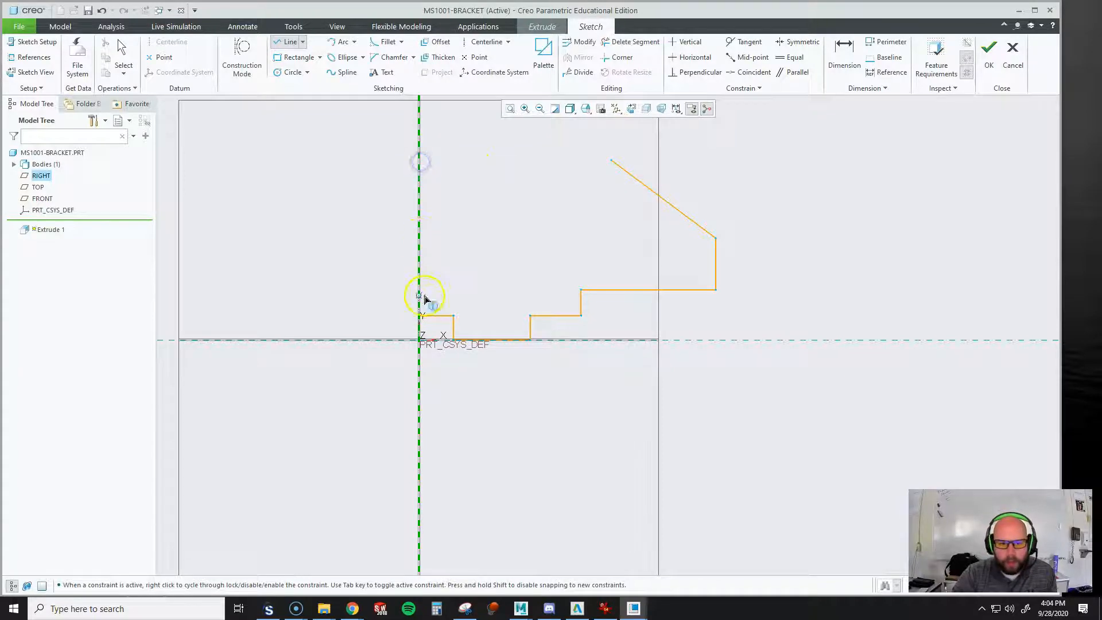
{"action": "middle_click", "coordinate": [615, 171]}
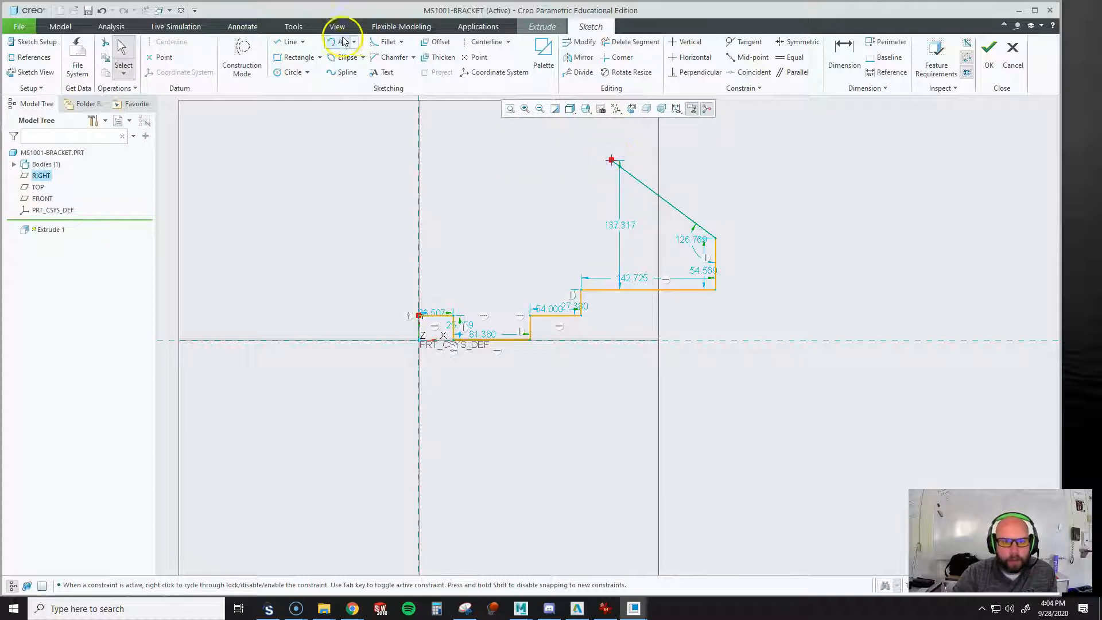
Close the profile with a horizontal top edge to the vertical reference and a vertical edge down to the chain's start point
{"action": "left_click", "coordinate": [288, 42]}
{"action": "left_click", "coordinate": [611, 162]}
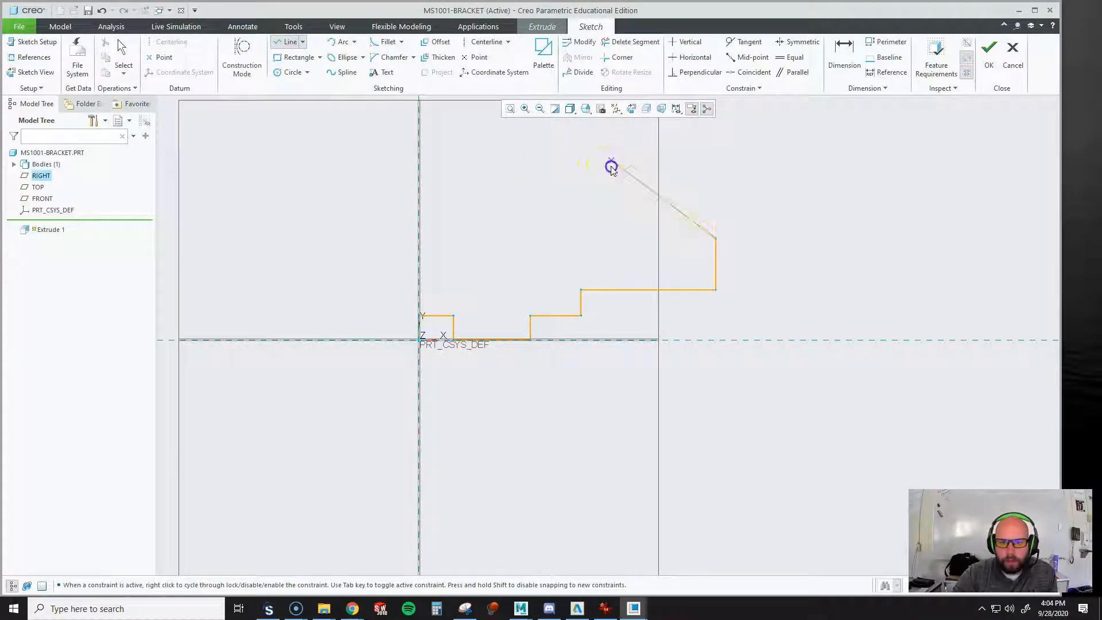
{"action": "left_click", "coordinate": [421, 162]}
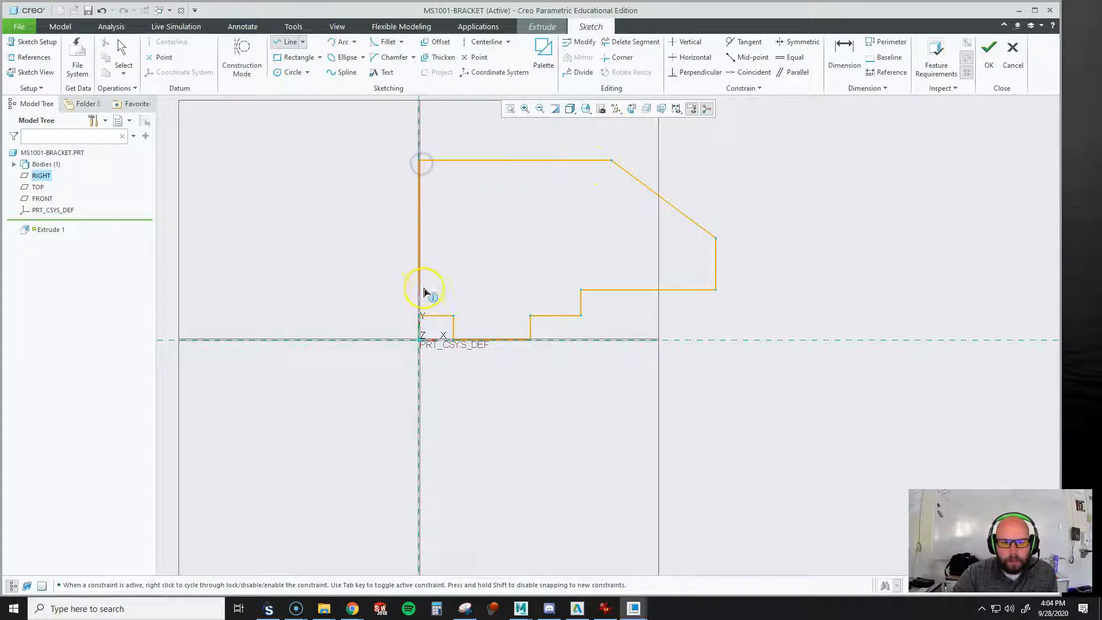
{"action": "left_click", "coordinate": [423, 318]}
{"action": "middle_click", "coordinate": [585, 241]}
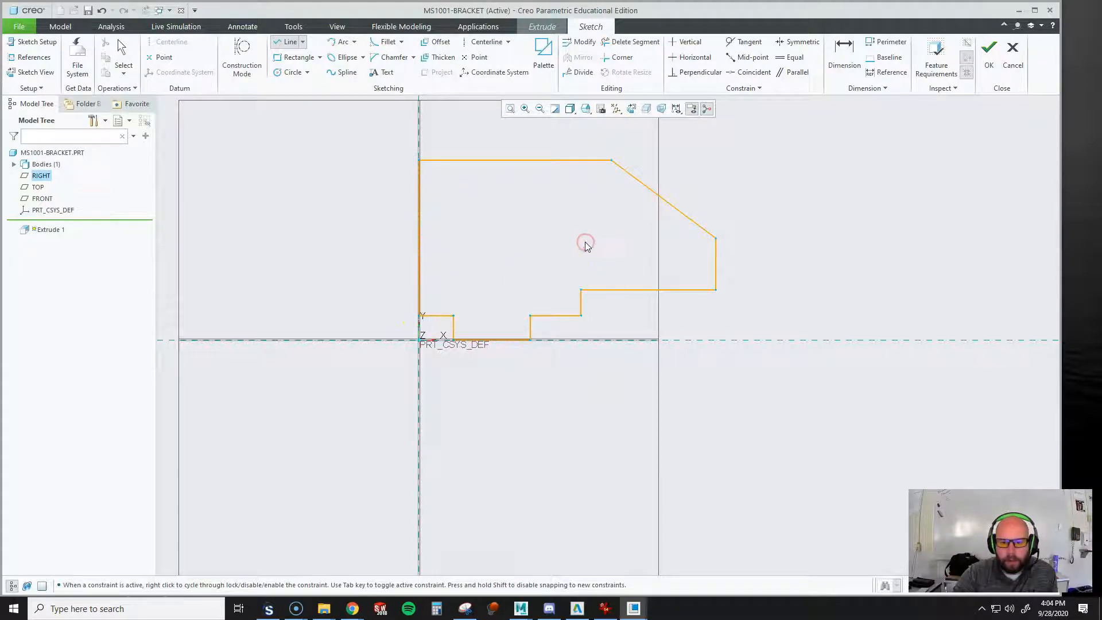
{"action": "middle_click", "coordinate": [584, 242]}
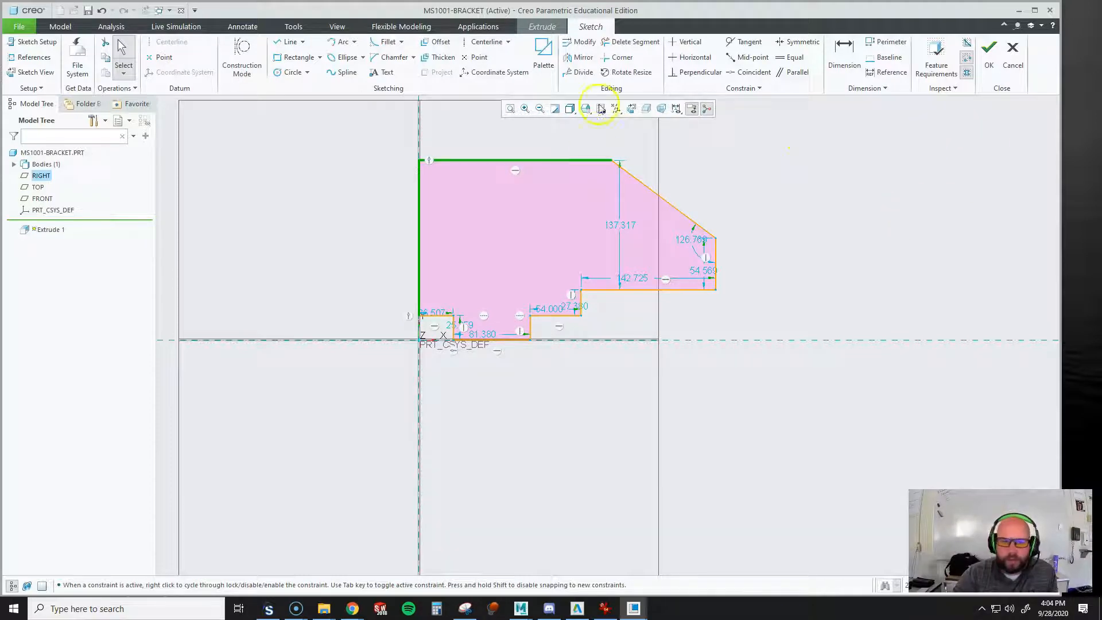
Dimension the profile's overall height between its lowest and top horizontal edges
{"action": "left_click", "coordinate": [841, 51]}
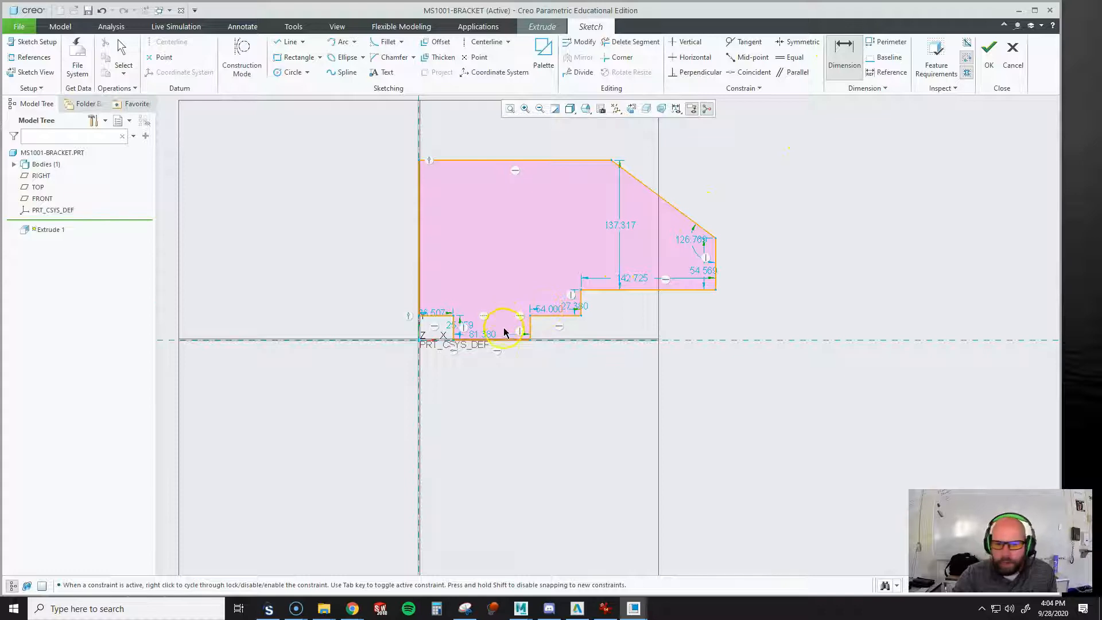
{"action": "left_click", "coordinate": [502, 340]}
{"action": "left_click", "coordinate": [508, 160]}
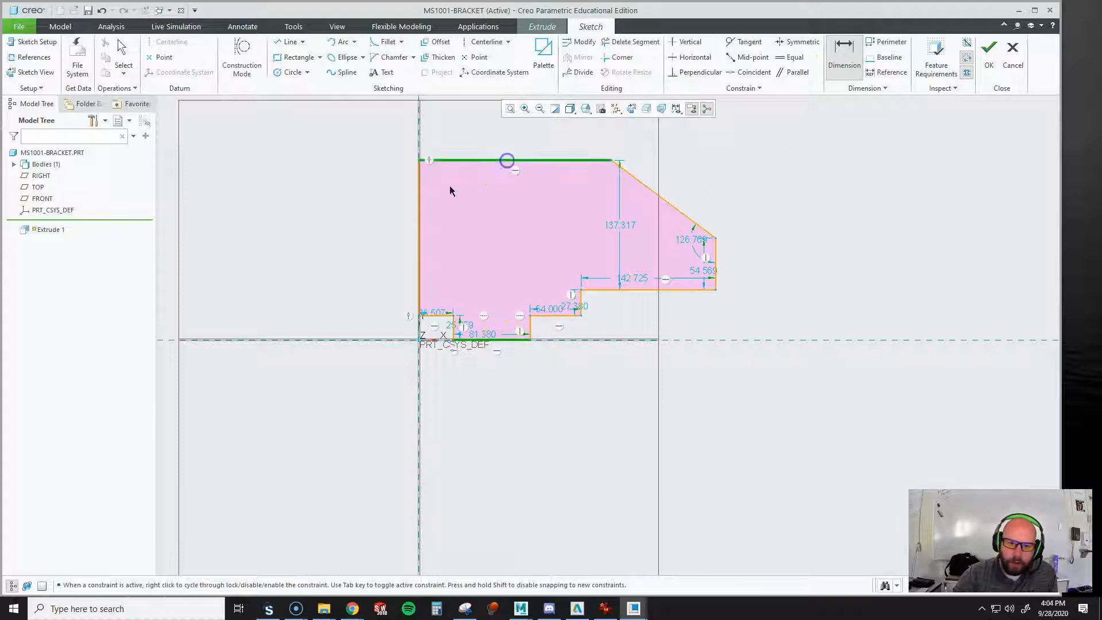
{"action": "middle_click", "coordinate": [289, 236]}
Accept the height dimension as is and dimension the profile's overall width between its outermost vertical edges
{"action": "left_click", "coordinate": [420, 213]}
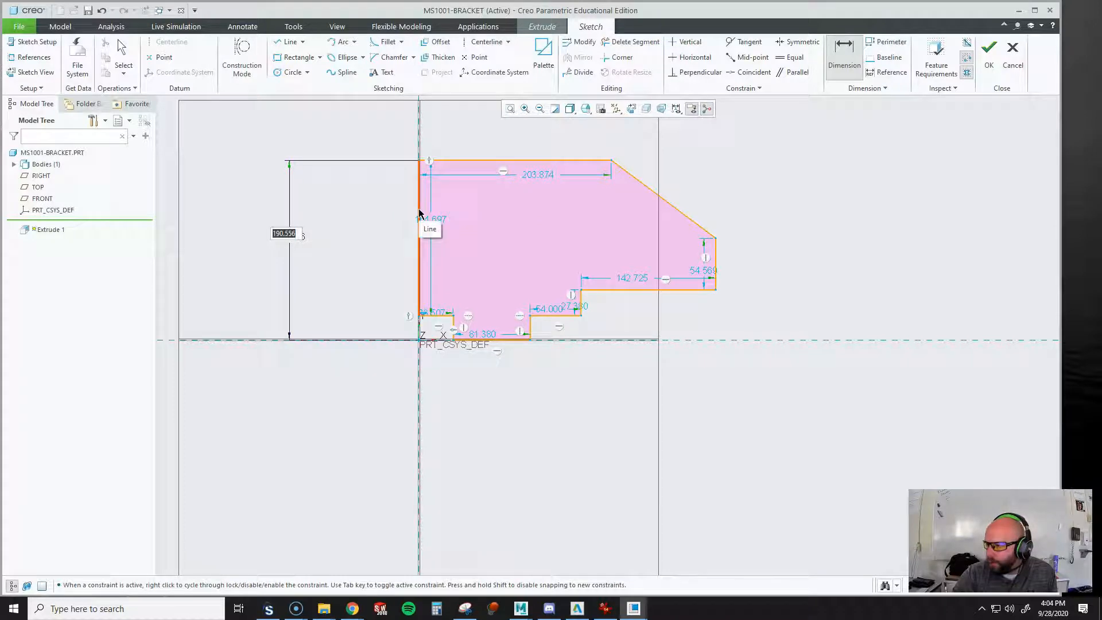
{"action": "left_click", "coordinate": [420, 213]}
{"action": "left_click", "coordinate": [716, 259]}
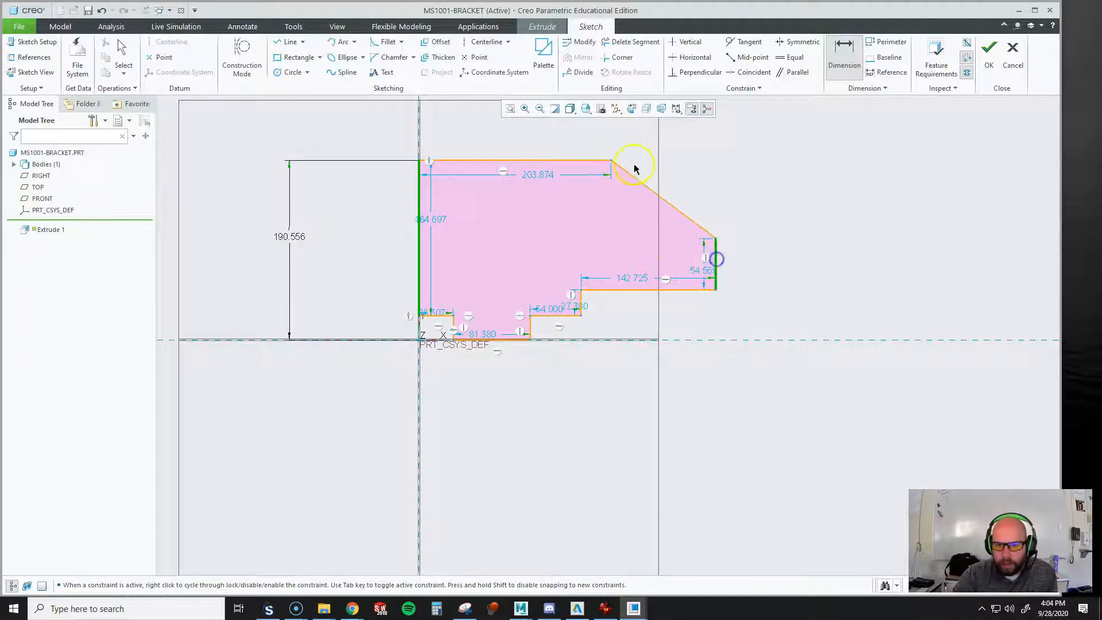
{"action": "middle_click", "coordinate": [584, 130]}
{"action": "middle_click", "coordinate": [827, 144]}
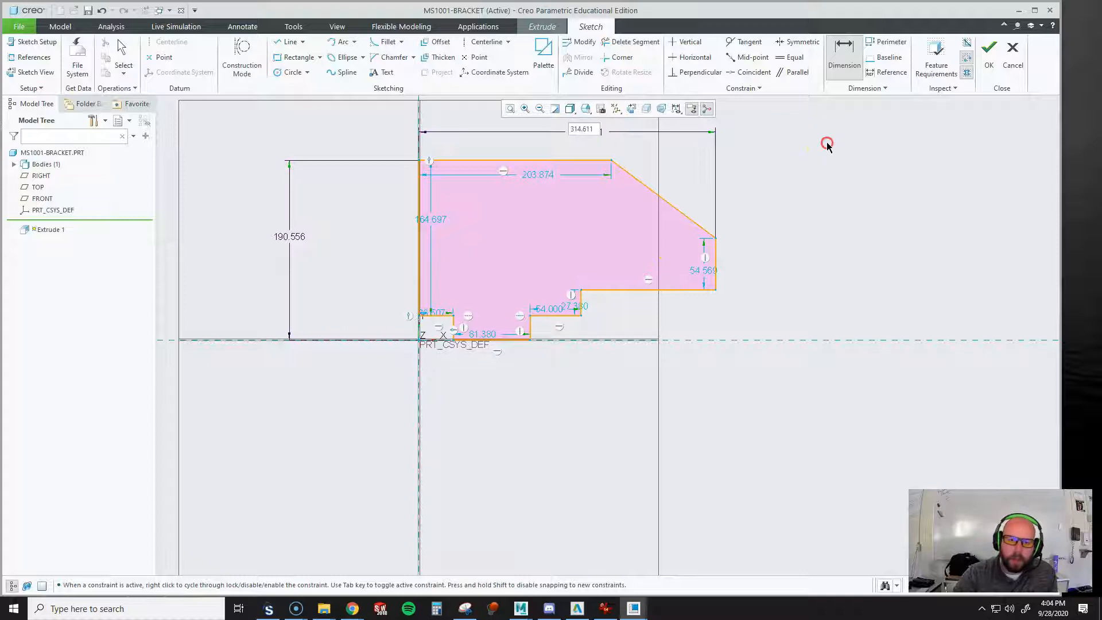
{"action": "scroll", "coordinate": [458, 413], "scroll_direction": "up", "scroll_amount": 3}
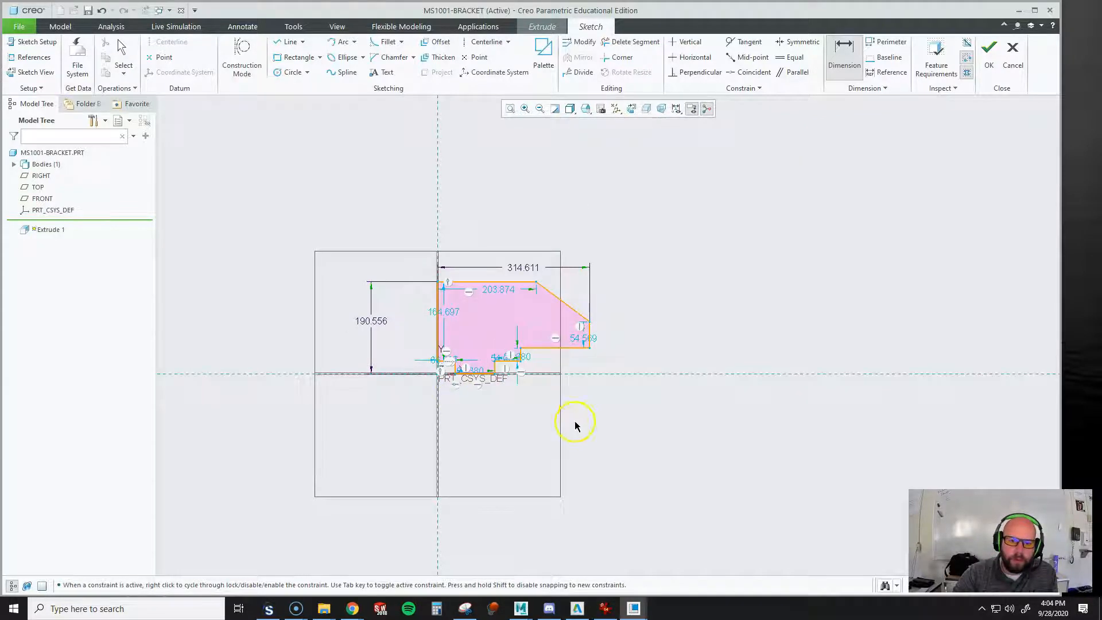
{"action": "scroll", "coordinate": [443, 340], "scroll_direction": "down", "scroll_amount": 1}
{"action": "middle_click", "coordinate": [412, 347]}
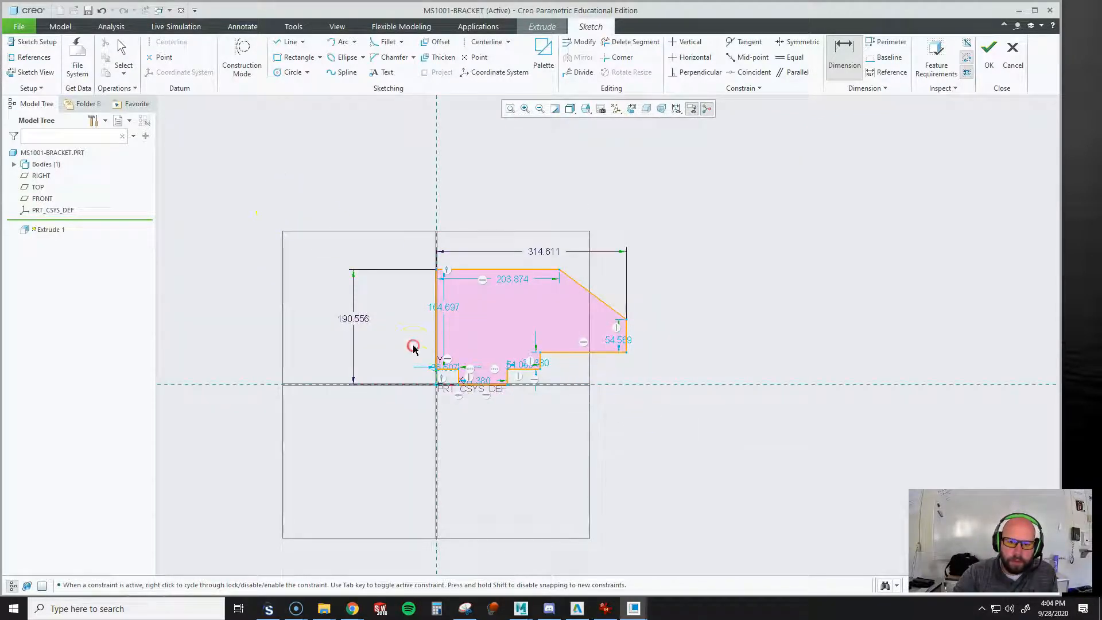
Modify all sketch dimensions together with Lock Scale enabled, setting the overall width to 120 mm
{"action": "left_click", "coordinate": [127, 44]}
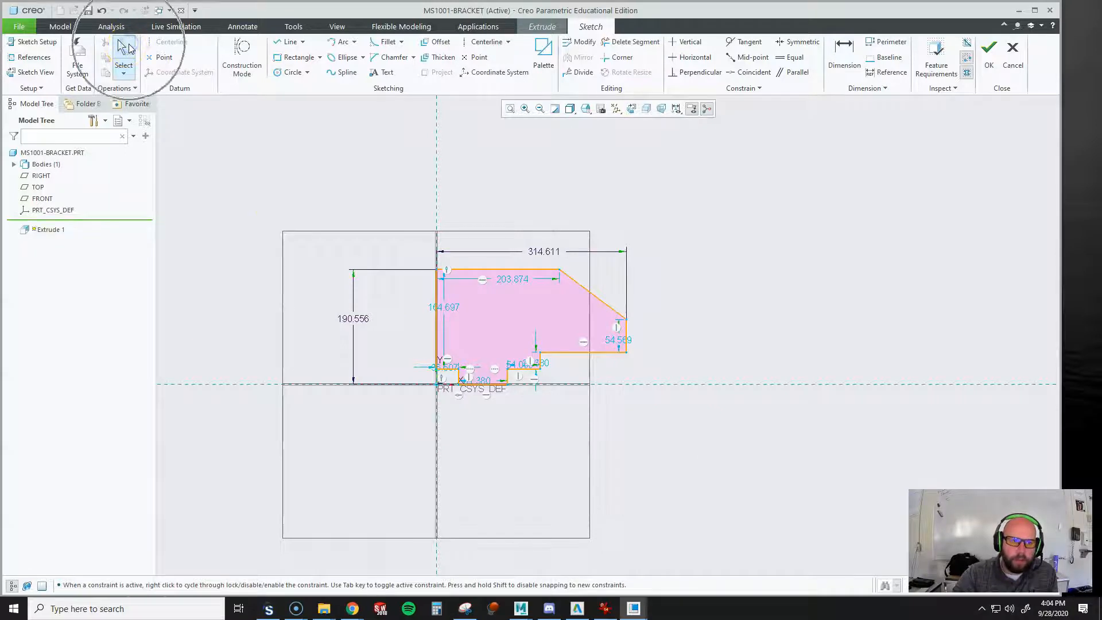
{"action": "left_click", "coordinate": [650, 420]}
{"action": "left_click_drag", "start_coordinate": [651, 419], "coordinate": [842, 525]}
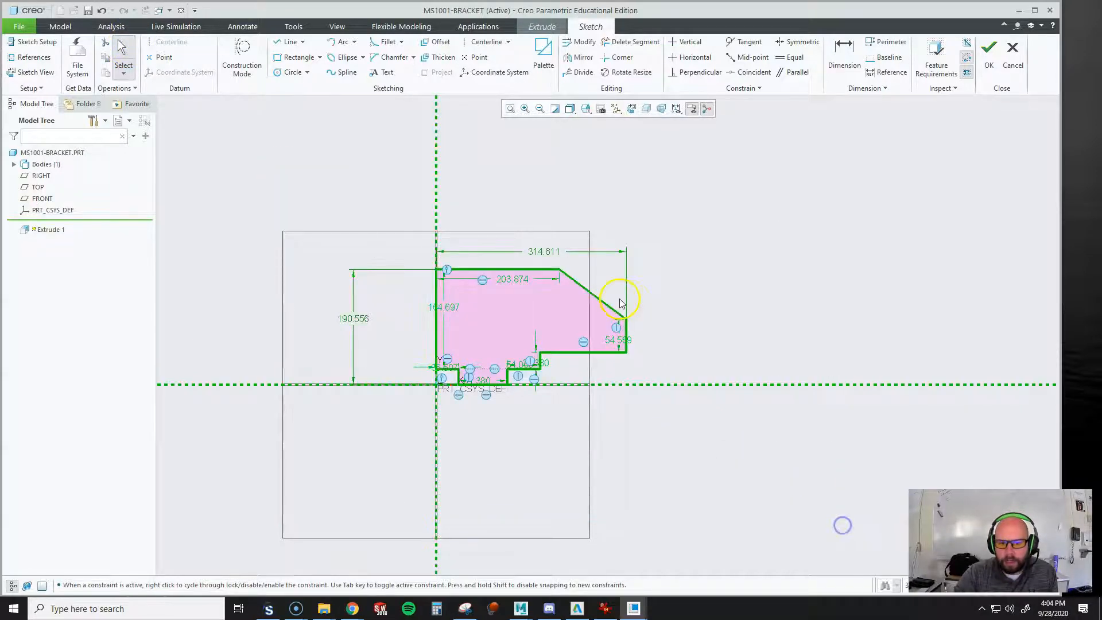
{"action": "right_click", "coordinate": [539, 252]}
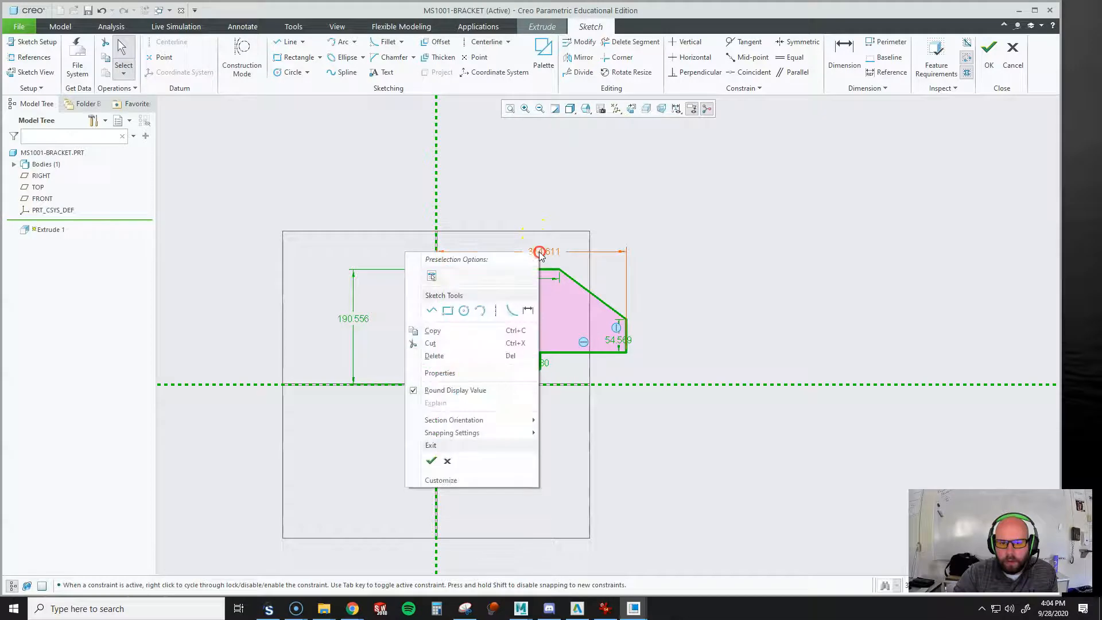
{"action": "left_click", "coordinate": [413, 231]}
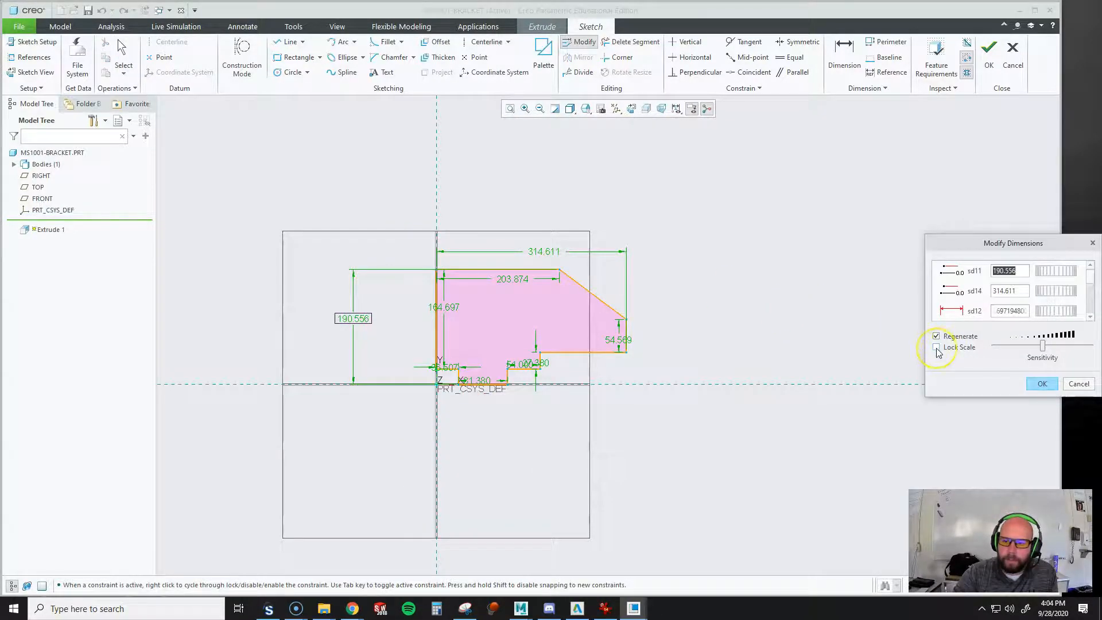
{"action": "left_click", "coordinate": [936, 348]}
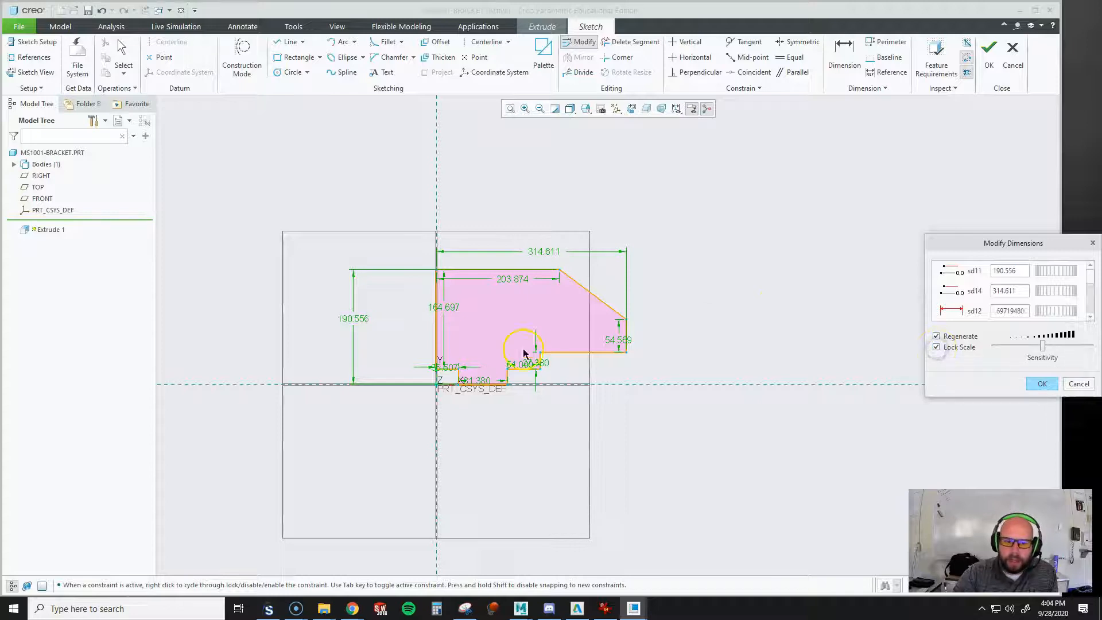
{"action": "double_click", "coordinate": [1024, 292]}
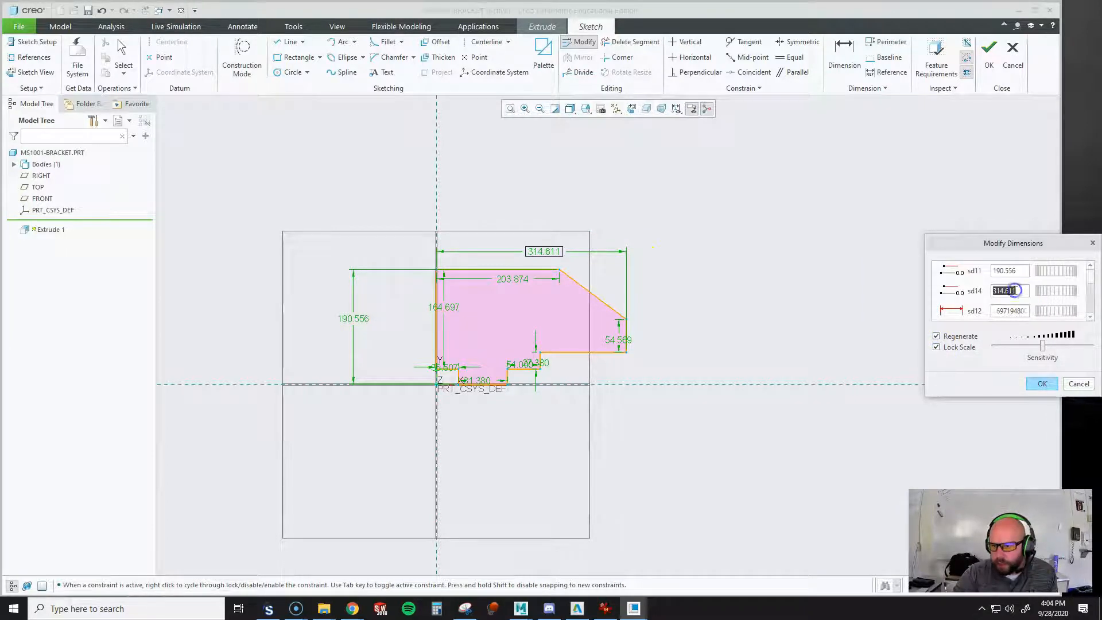
{"action": "type", "text": "1"}
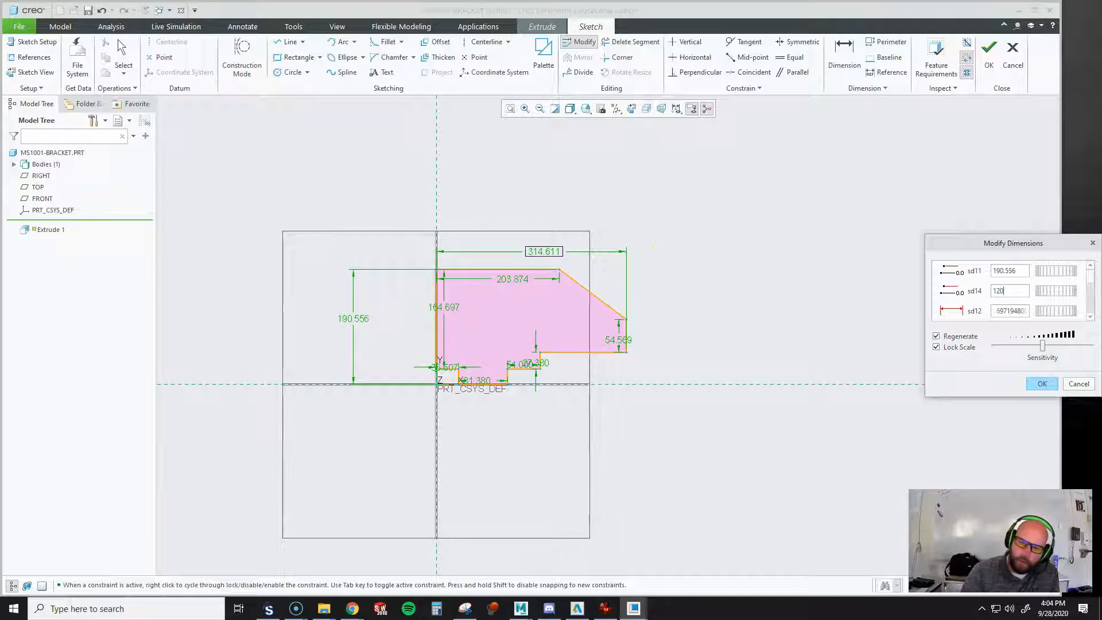
{"action": "type", "text": "20"}
{"action": "key", "text": "Return"}
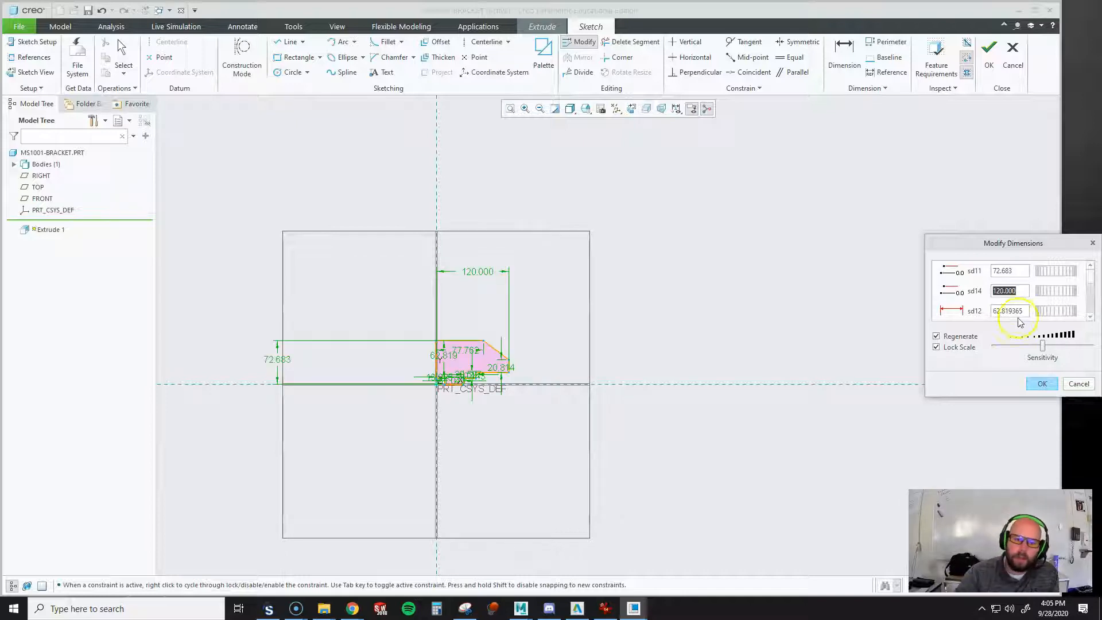
{"action": "left_click", "coordinate": [1041, 384]}
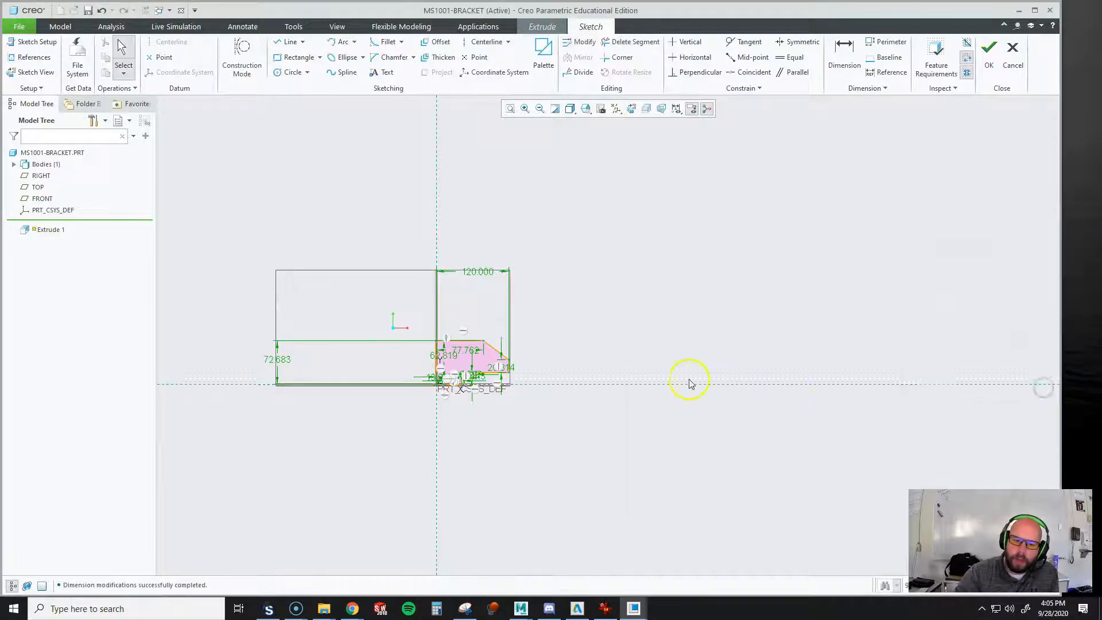
Refit the sketch in view and move the overall height dimension closer to the profile
{"action": "left_click", "coordinate": [511, 109]}
{"action": "left_click", "coordinate": [852, 423]}
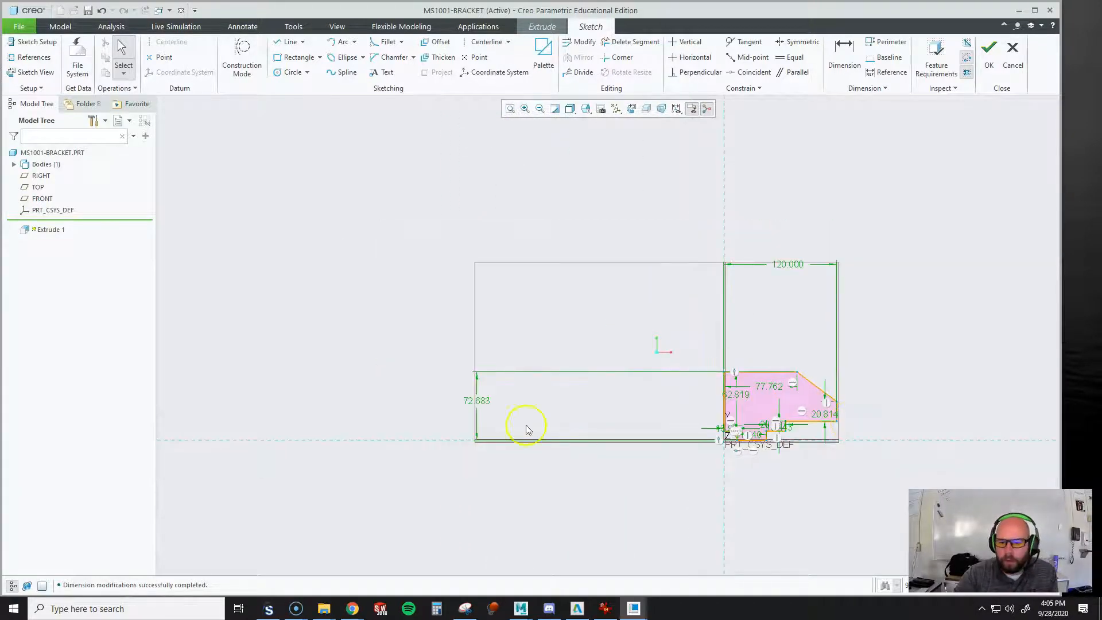
{"action": "left_click_drag", "start_coordinate": [475, 403], "coordinate": [686, 414]}
{"action": "left_click", "coordinate": [950, 382]}
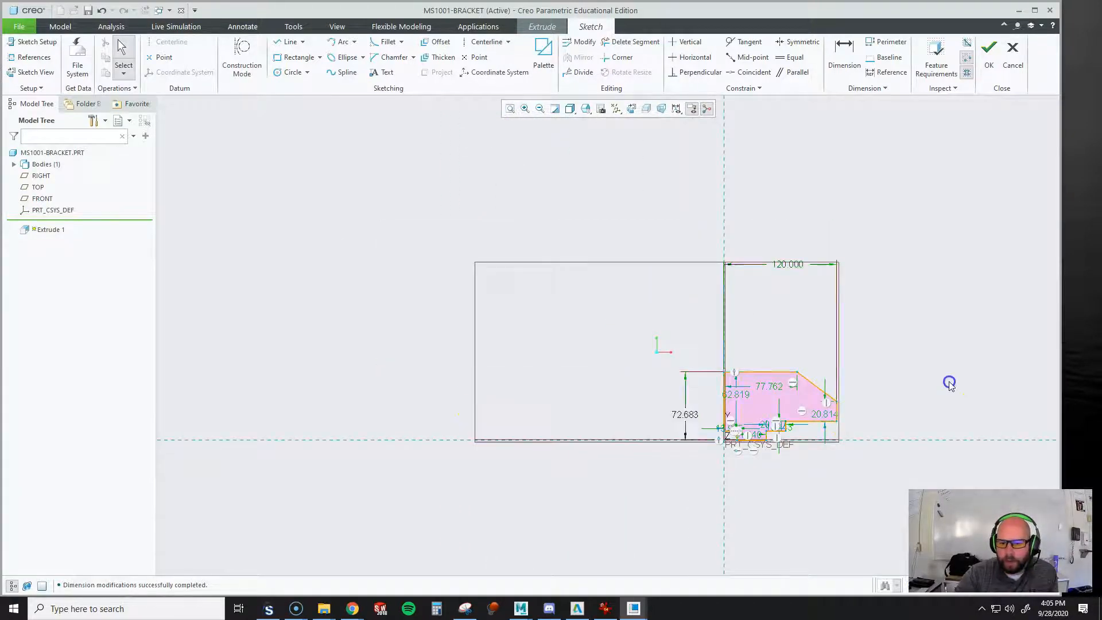
Try setting the profile's overall height to 58 mm, and undo the change
{"action": "scroll", "coordinate": [612, 457], "scroll_direction": "up", "scroll_amount": 4}
{"action": "scroll", "coordinate": [700, 467], "scroll_direction": "down", "scroll_amount": 6}
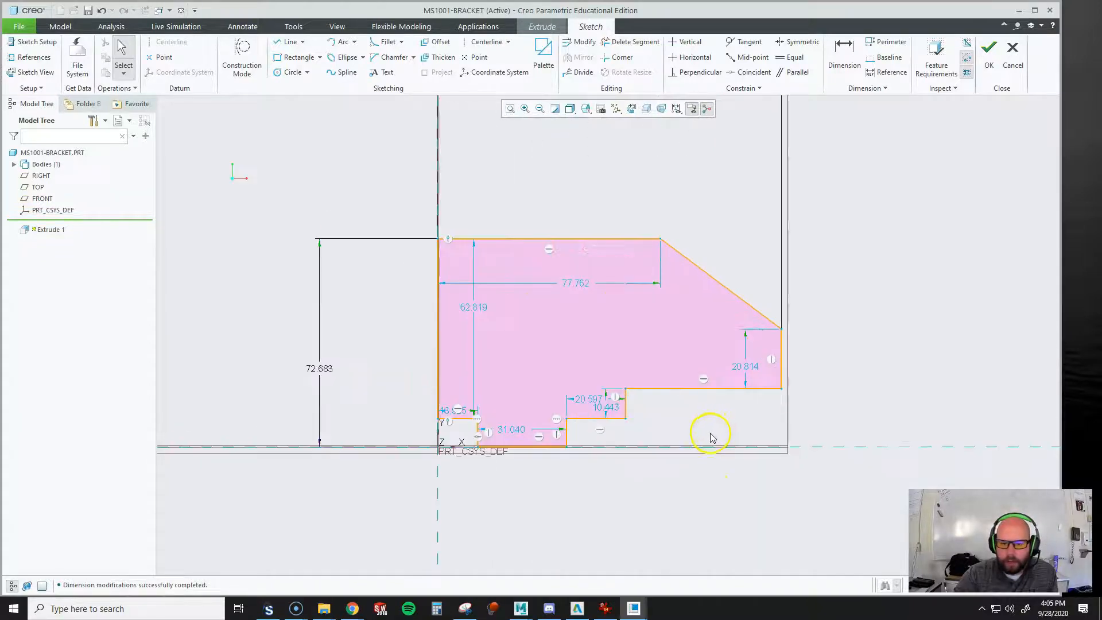
{"action": "double_click", "coordinate": [224, 353]}
{"action": "type", "text": "58"}
{"action": "key", "text": "Return"}
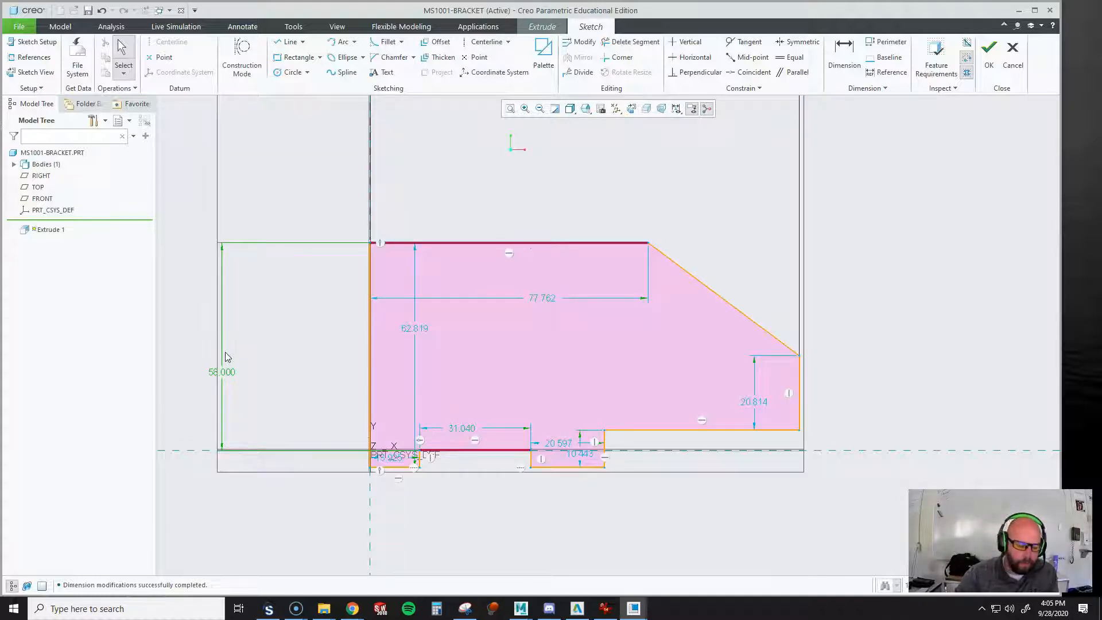
{"action": "left_click", "coordinate": [257, 371]}
{"action": "key", "text": "ctrl+z"}
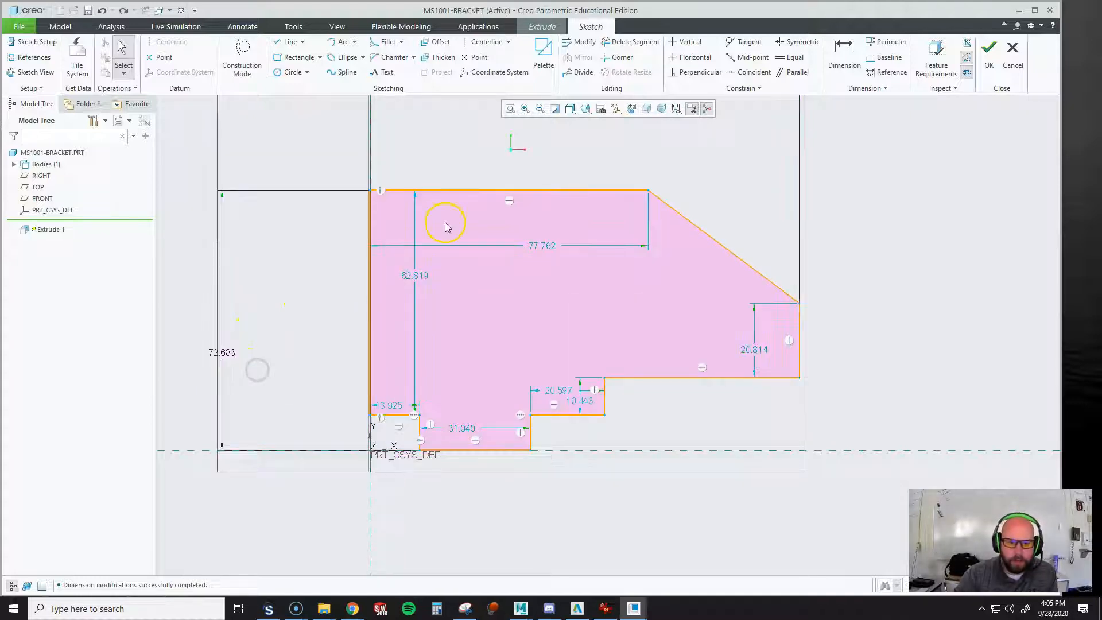
Dimension the height of the step above the profile's bottom edge and the width of the lower-left notch
{"action": "left_click", "coordinate": [844, 55]}
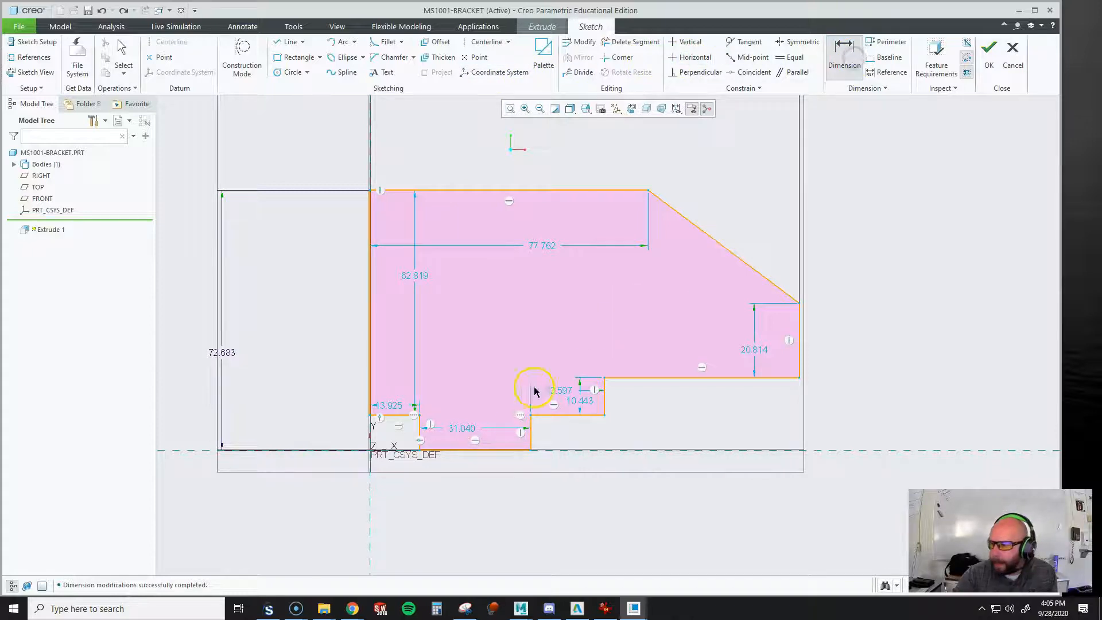
{"action": "left_click", "coordinate": [561, 415]}
{"action": "middle_click", "coordinate": [674, 516]}
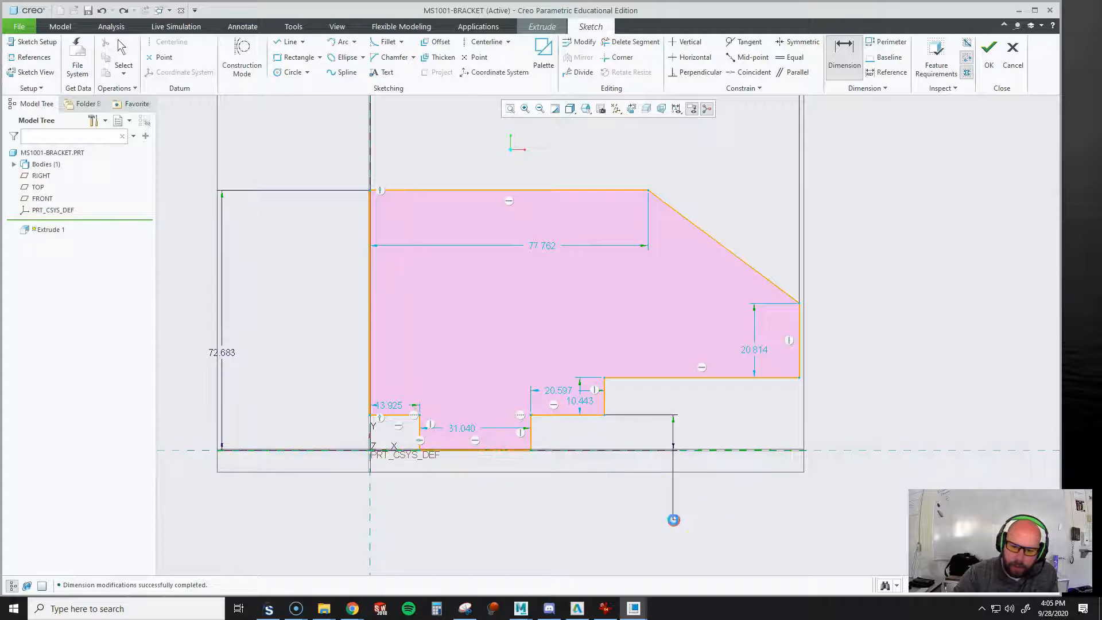
{"action": "left_click", "coordinate": [419, 439]}
{"action": "left_click", "coordinate": [370, 435]}
{"action": "middle_click", "coordinate": [398, 496]}
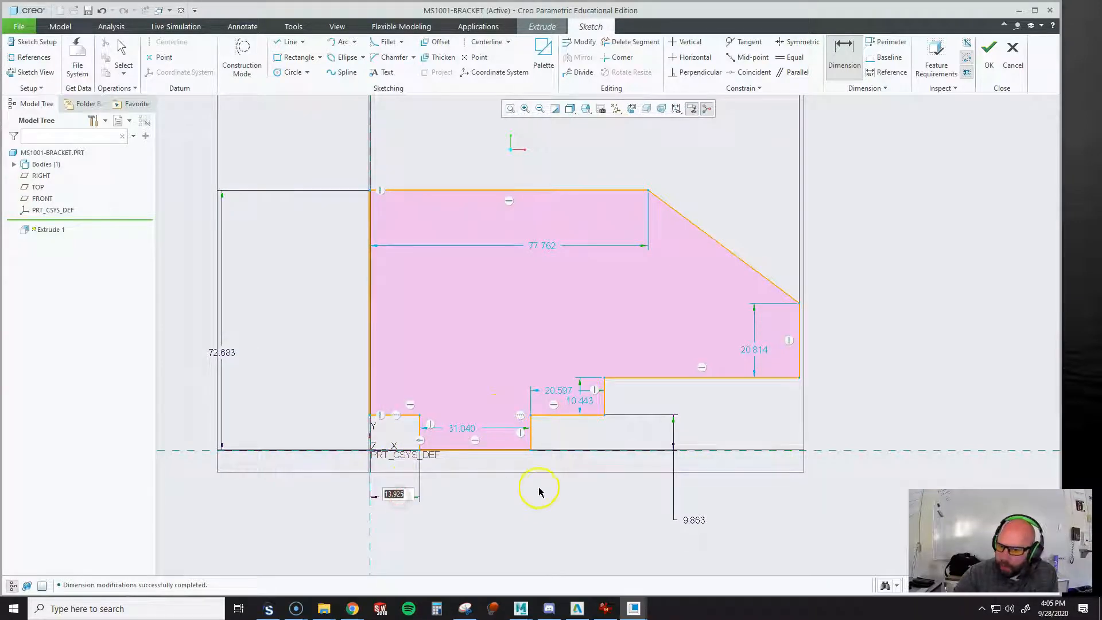
Dimension the length of the profile's bottom edge and the width of the step to its right
{"action": "left_click", "coordinate": [487, 451]}
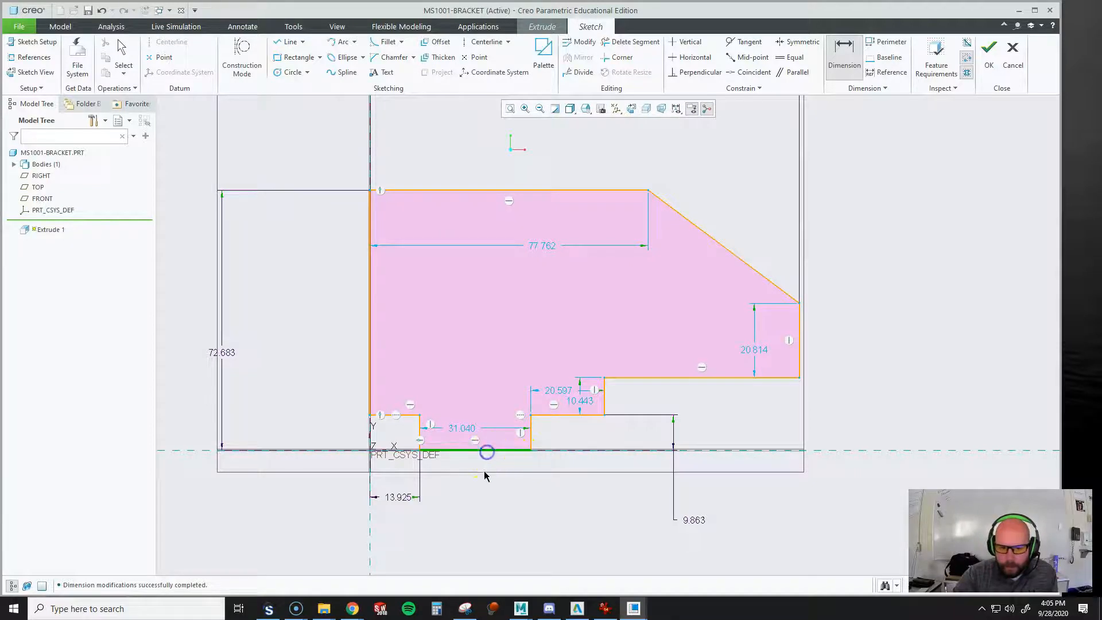
{"action": "middle_click", "coordinate": [482, 497]}
{"action": "left_click", "coordinate": [527, 438]}
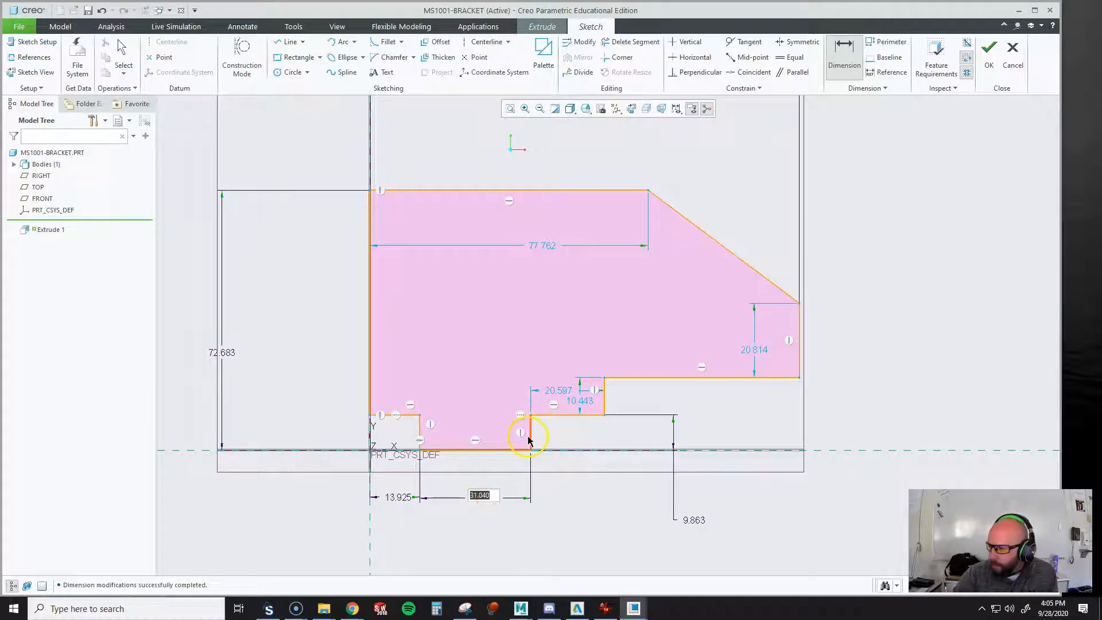
{"action": "left_click", "coordinate": [604, 403]}
{"action": "left_click", "coordinate": [605, 399]}
{"action": "middle_click", "coordinate": [574, 497]}
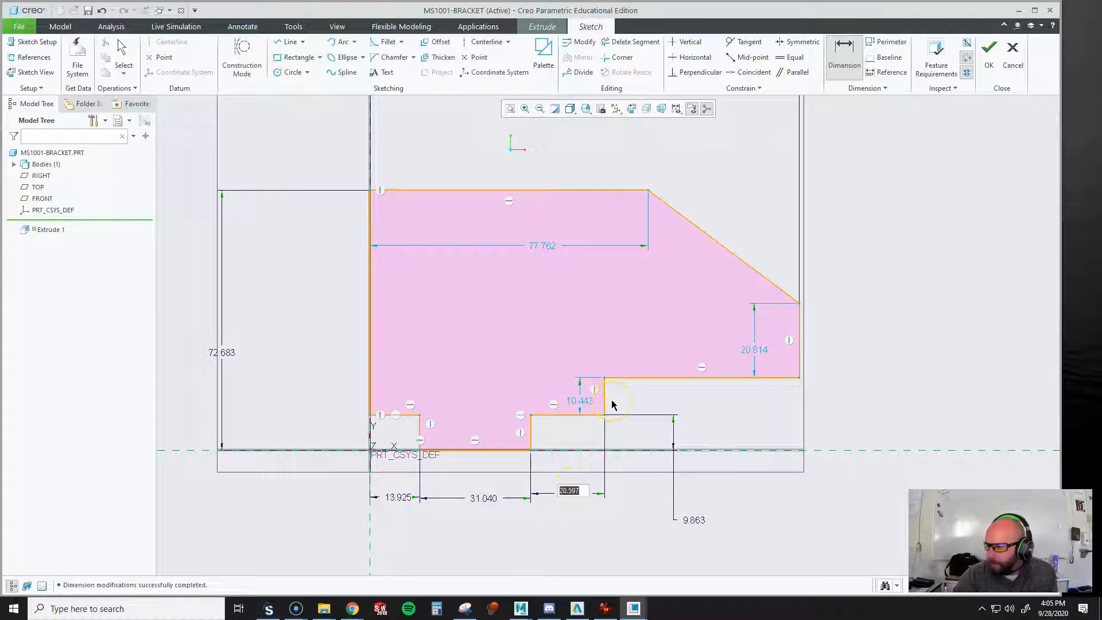
Dimension the height between the top edge and the right arm's underside, and the slanted edge's angle to the top edge
{"action": "left_click", "coordinate": [695, 380]}
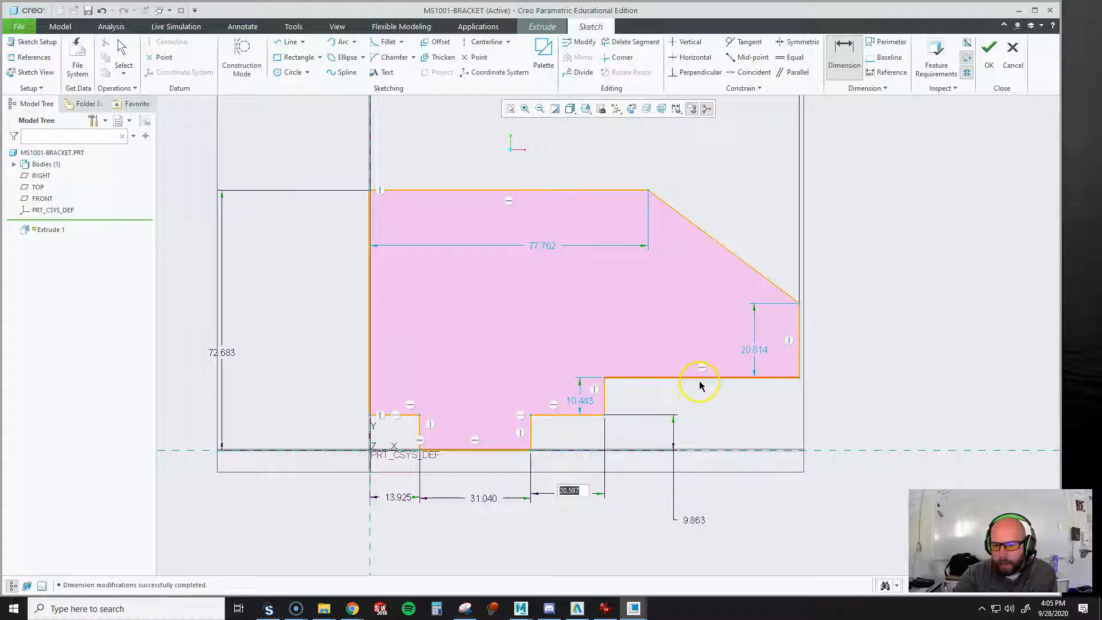
{"action": "left_click", "coordinate": [601, 191]}
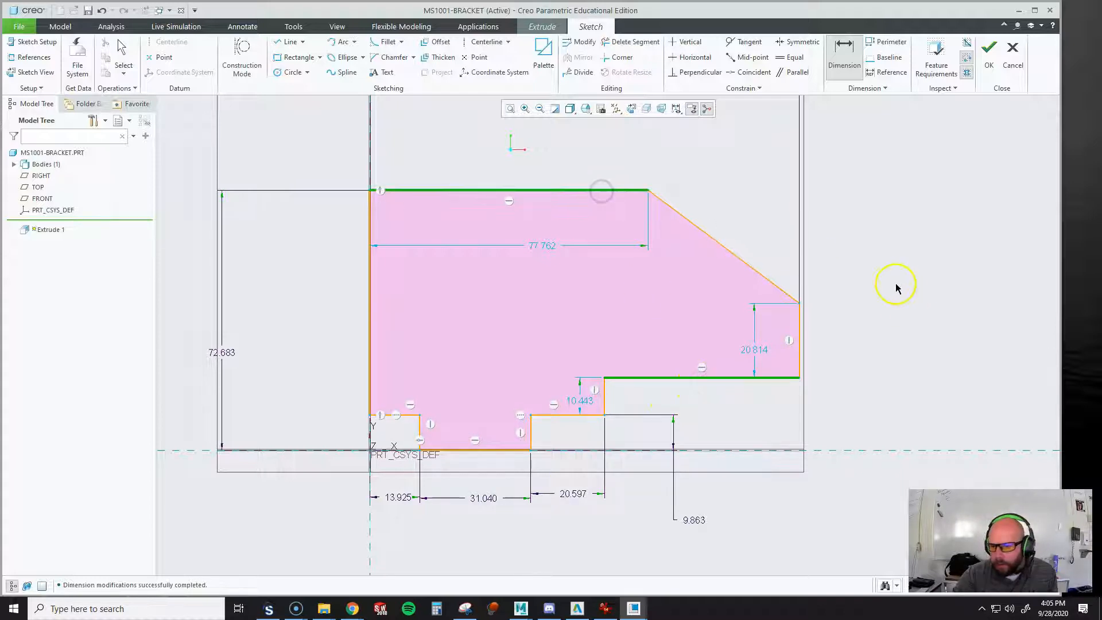
{"action": "middle_click", "coordinate": [897, 281]}
{"action": "left_click", "coordinate": [741, 260]}
{"action": "left_click", "coordinate": [619, 194]}
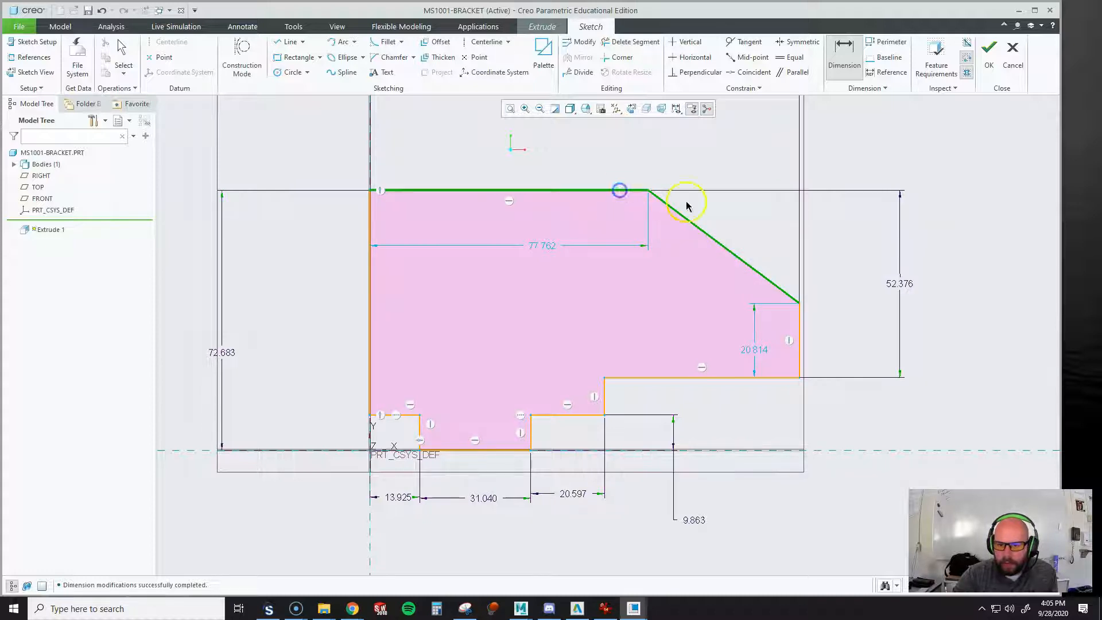
{"action": "middle_click", "coordinate": [752, 232]}
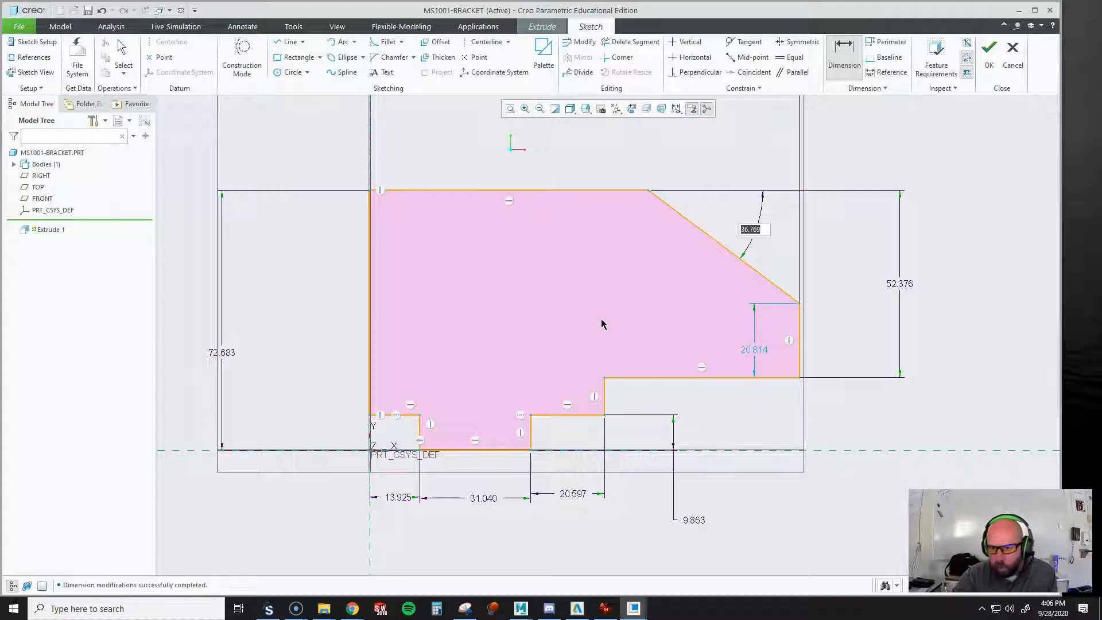
Move the overall width dimension down closer to the top of the profile
{"action": "scroll", "coordinate": [591, 440], "scroll_direction": "up", "scroll_amount": 3}
{"action": "scroll", "coordinate": [591, 439], "scroll_direction": "up", "scroll_amount": 2}
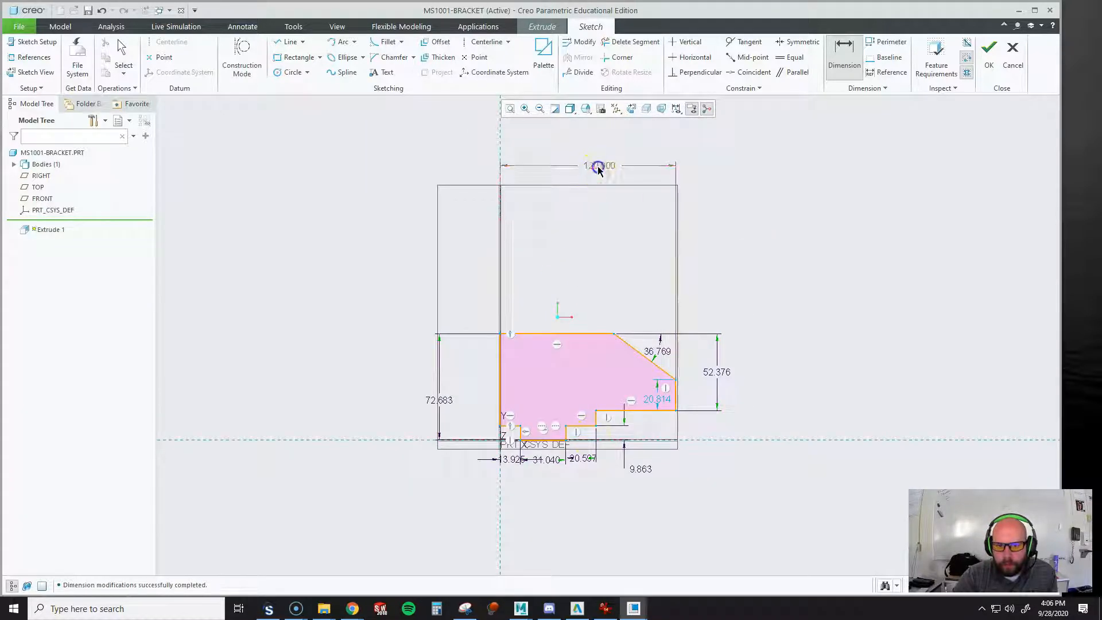
{"action": "middle_click", "coordinate": [596, 225]}
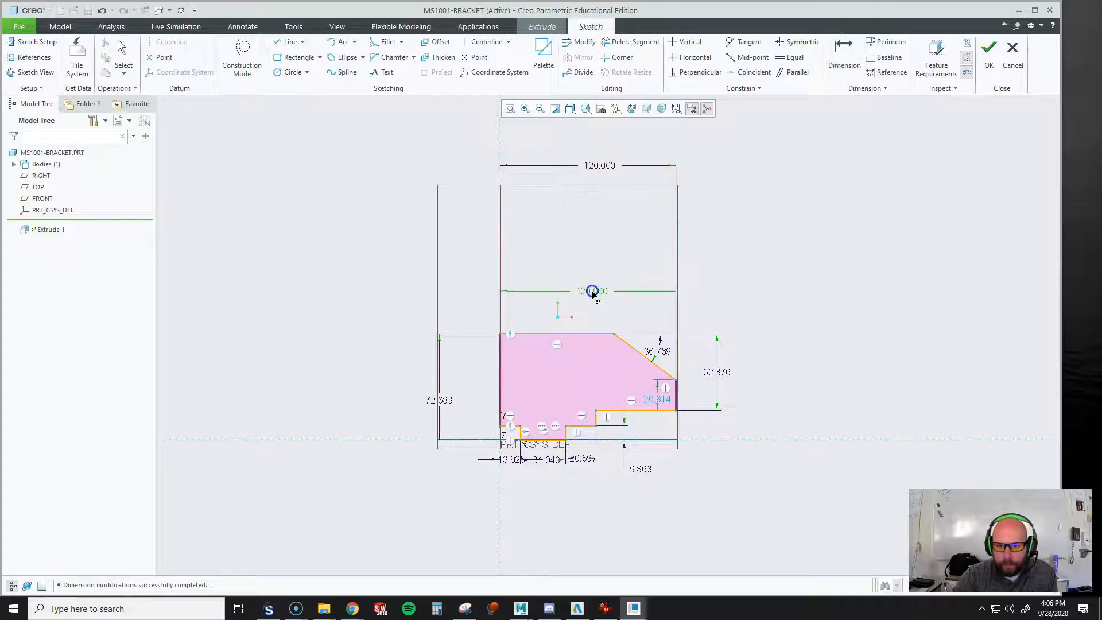
{"action": "left_click", "coordinate": [703, 310]}
{"action": "scroll", "coordinate": [630, 462], "scroll_direction": "up", "scroll_amount": 3}
{"action": "scroll", "coordinate": [629, 462], "scroll_direction": "down", "scroll_amount": 5}
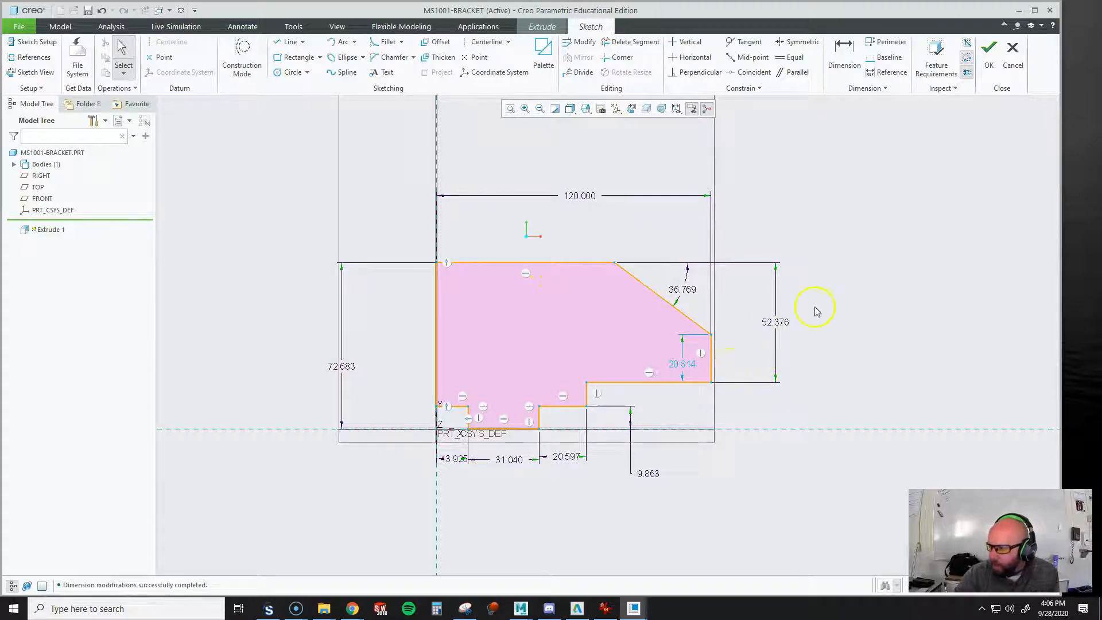
Dimension the horizontal distance from the slanted edge's upper corner to the right vertical edge and set it to 45 mm
{"action": "left_click", "coordinate": [845, 53]}
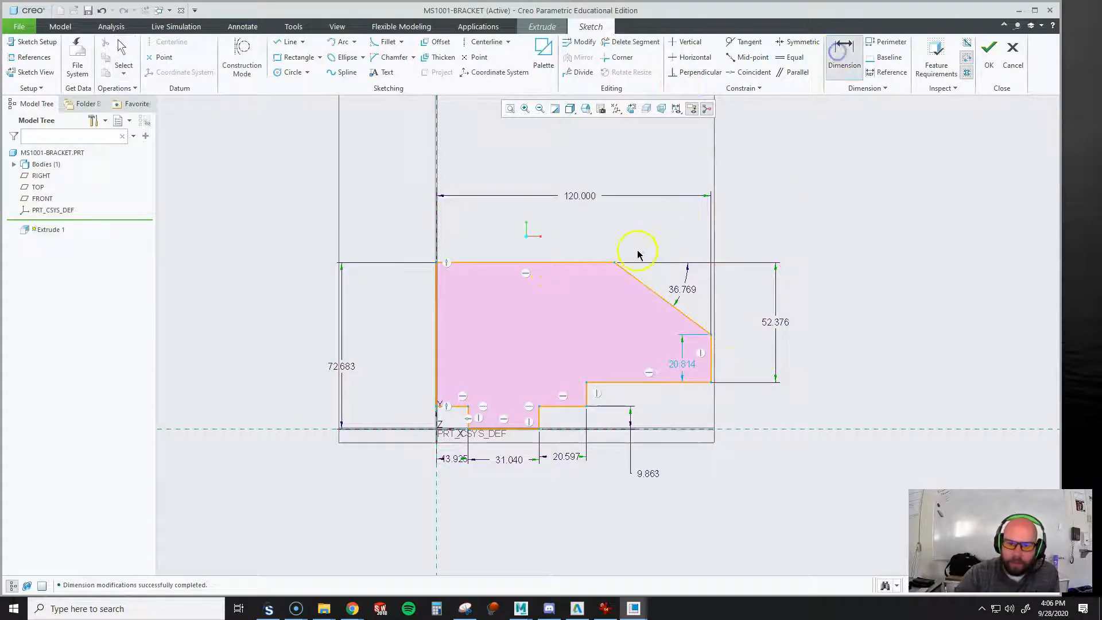
{"action": "left_click", "coordinate": [615, 264]}
{"action": "left_click", "coordinate": [711, 350]}
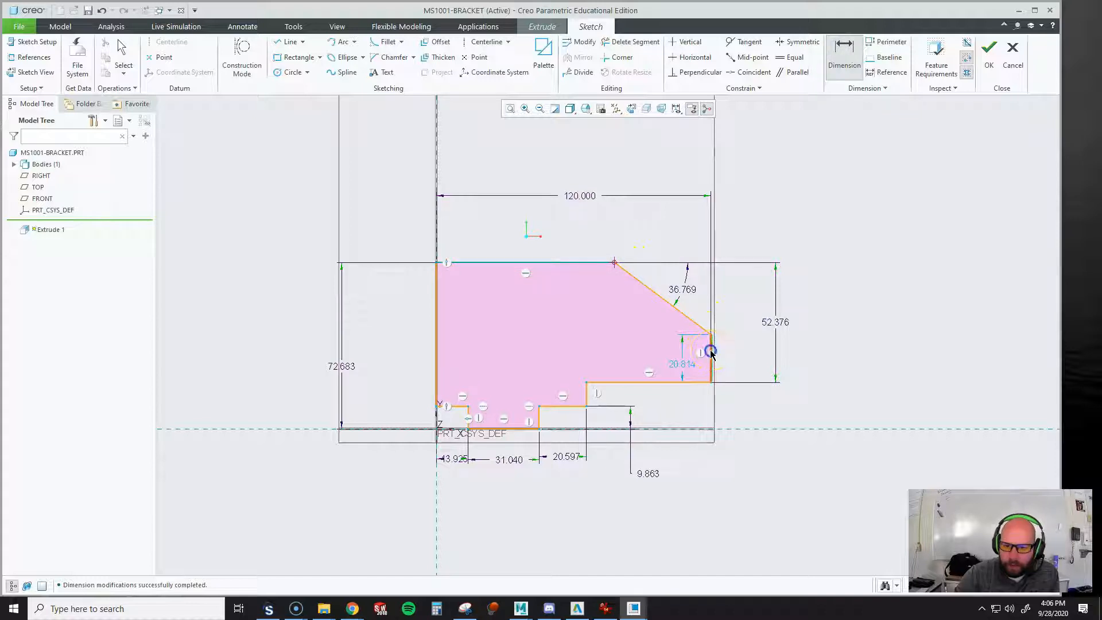
{"action": "middle_click", "coordinate": [666, 224]}
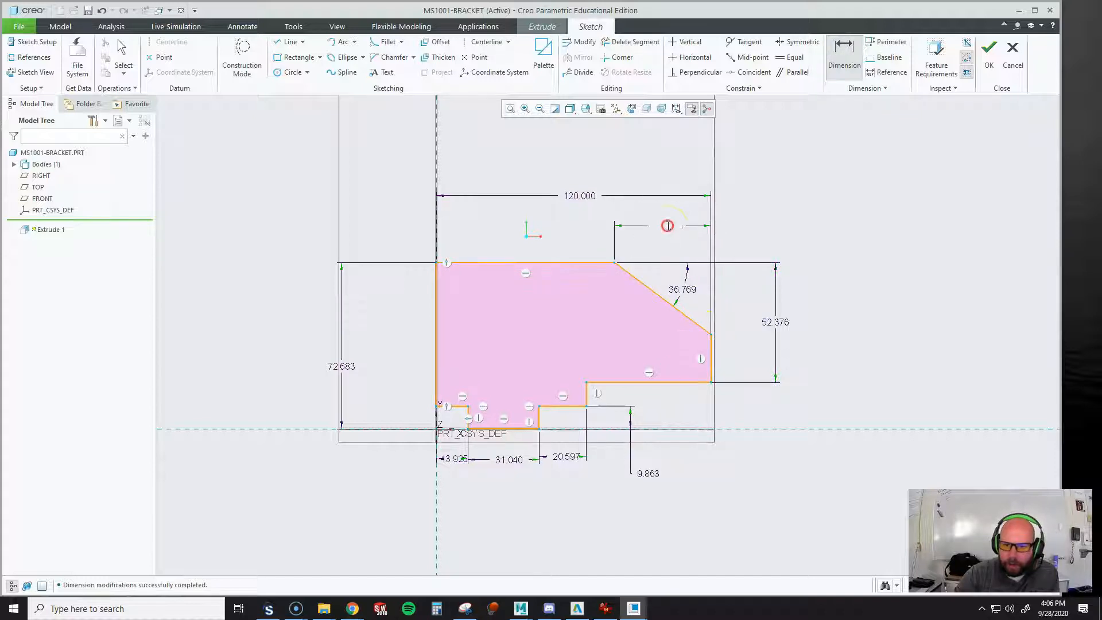
{"action": "left_click", "coordinate": [813, 214]}
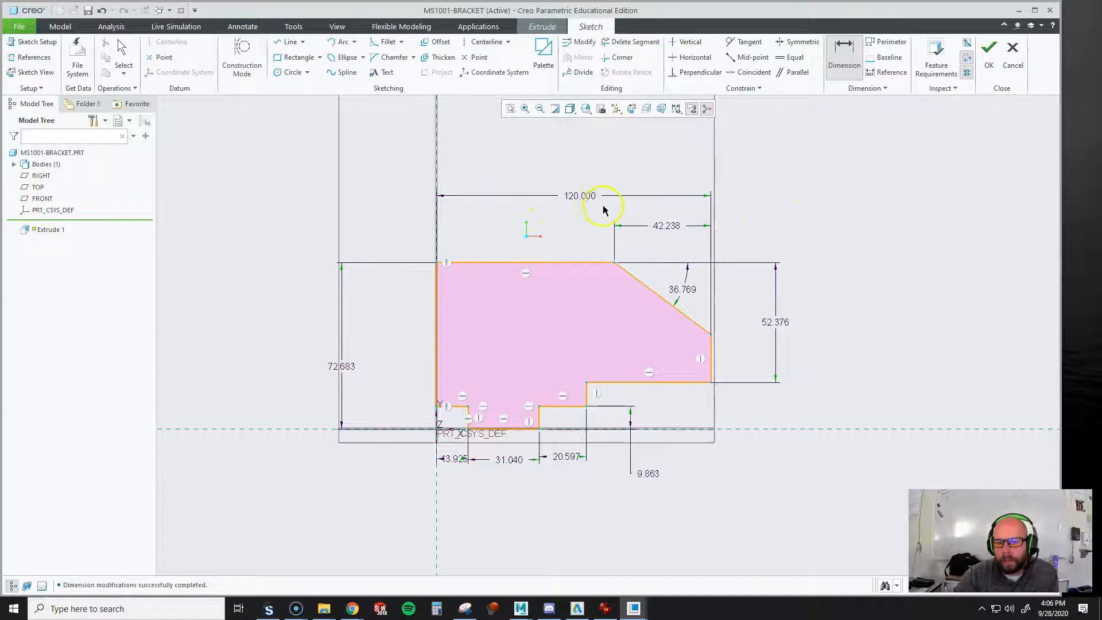
{"action": "double_click", "coordinate": [667, 226]}
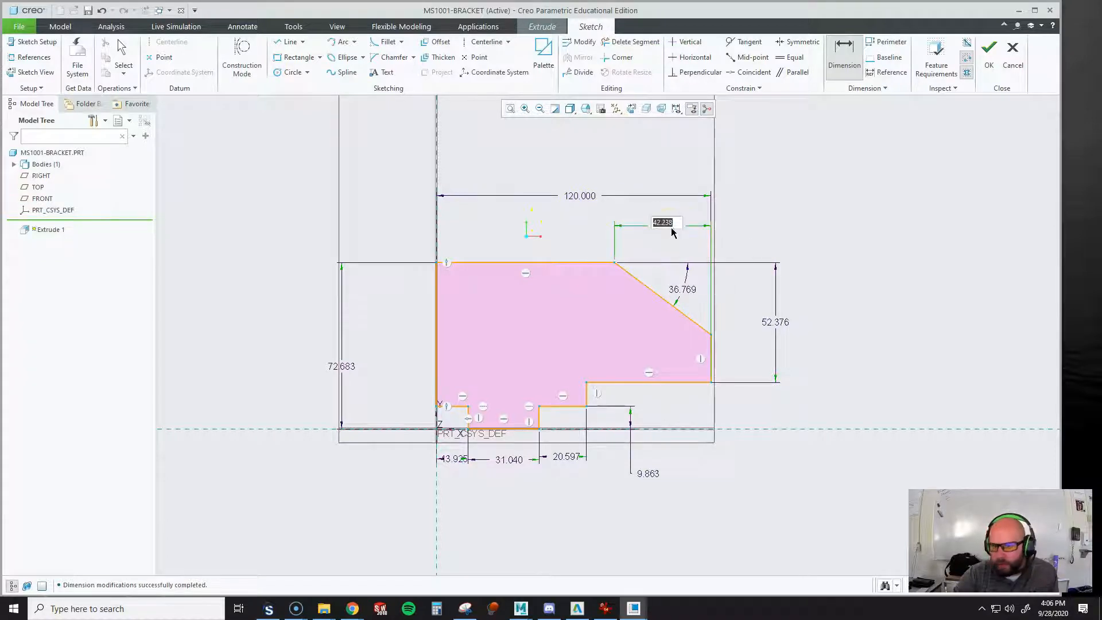
{"action": "type", "text": "45"}
{"action": "key", "text": "Return"}
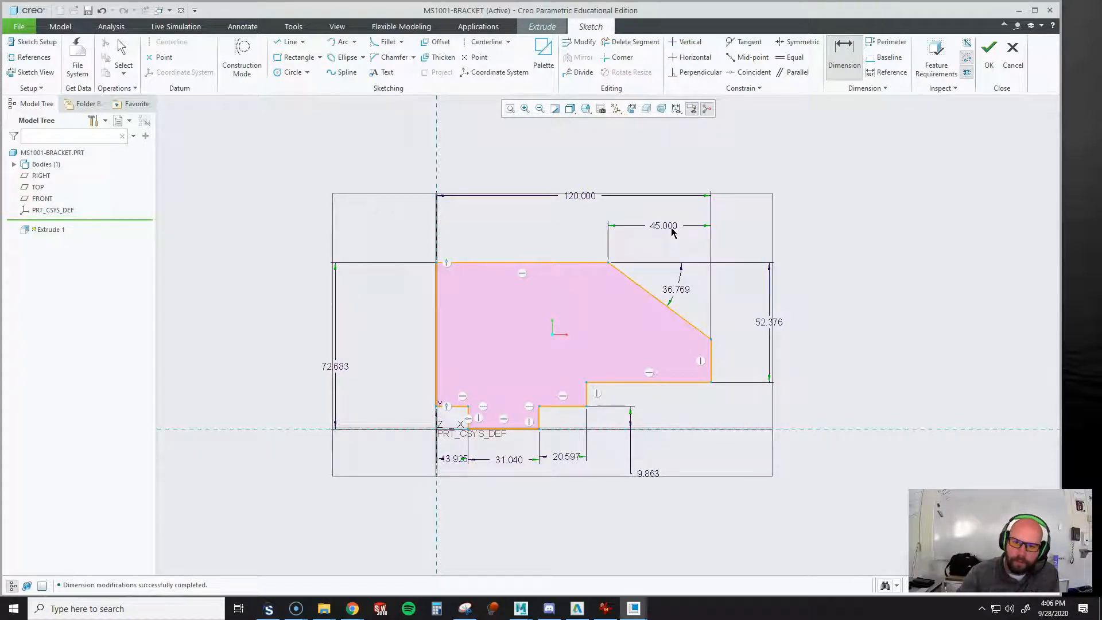
Set the slanted edge's angle to 30 degrees and the right arm's height below the top edge to 42 mm
{"action": "double_click", "coordinate": [678, 291]}
{"action": "type", "text": "30"}
{"action": "key", "text": "Return"}
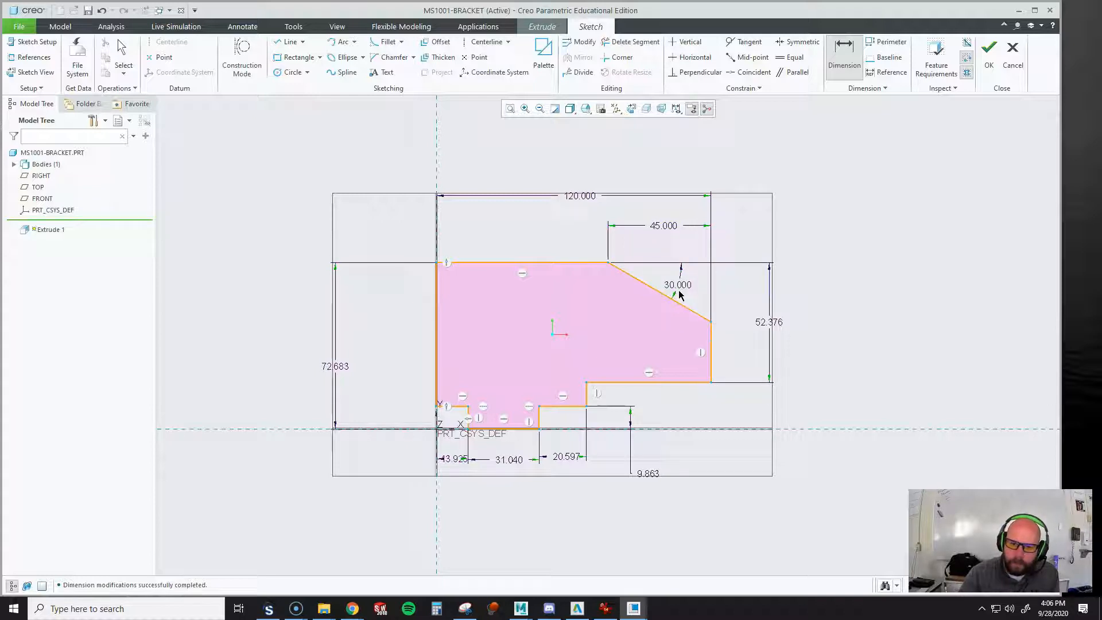
{"action": "double_click", "coordinate": [769, 324]}
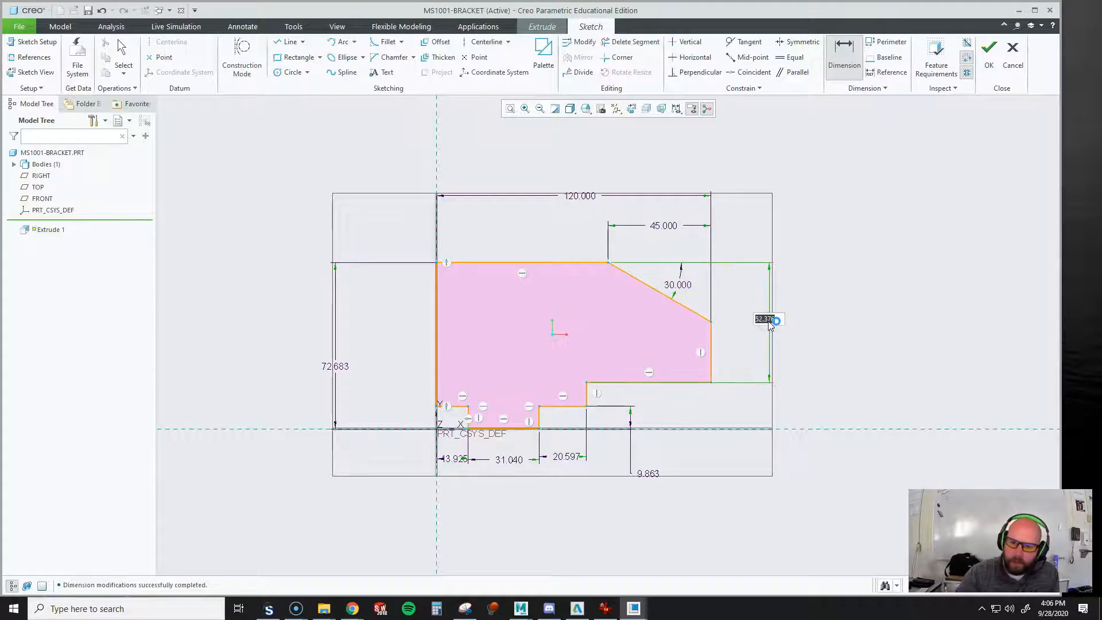
{"action": "type", "text": "42"}
{"action": "key", "text": "Return"}
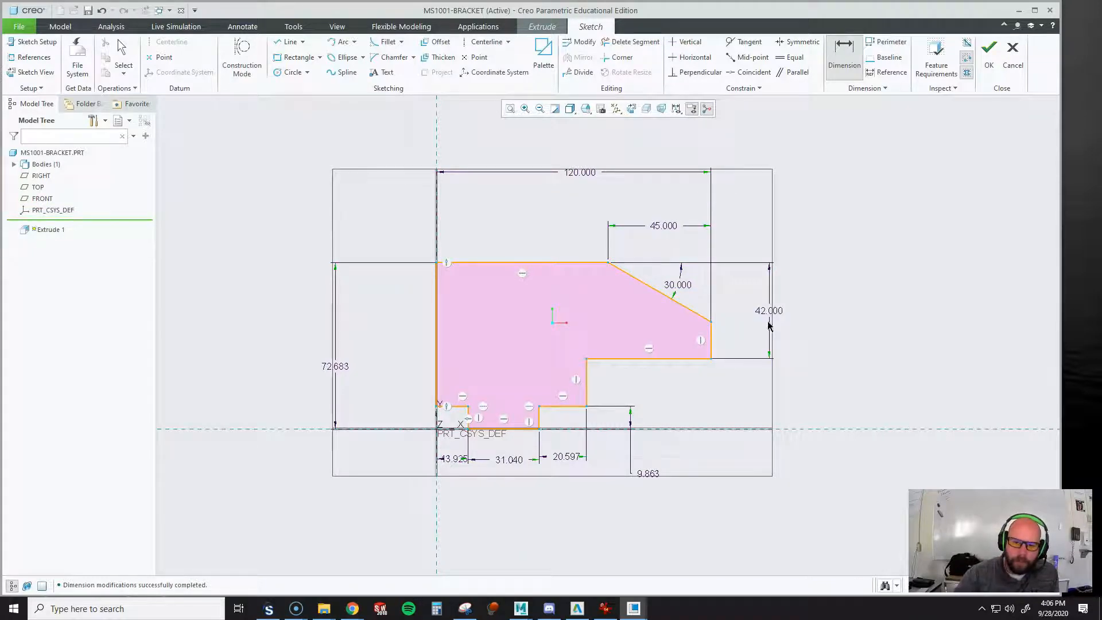
Set the bottom step's height to 6 mm and the width of the step right of the bottom edge to 10 mm
{"action": "double_click", "coordinate": [649, 473]}
{"action": "type", "text": "6"}
{"action": "key", "text": "Return"}
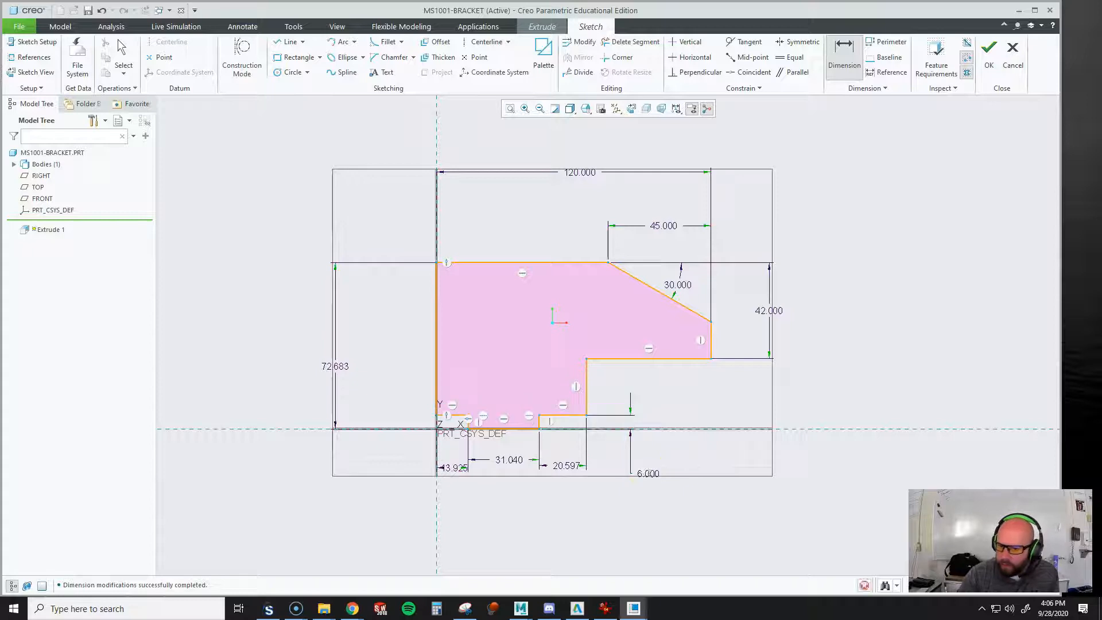
{"action": "double_click", "coordinate": [562, 465]}
{"action": "type", "text": "10"}
{"action": "key", "text": "Return"}
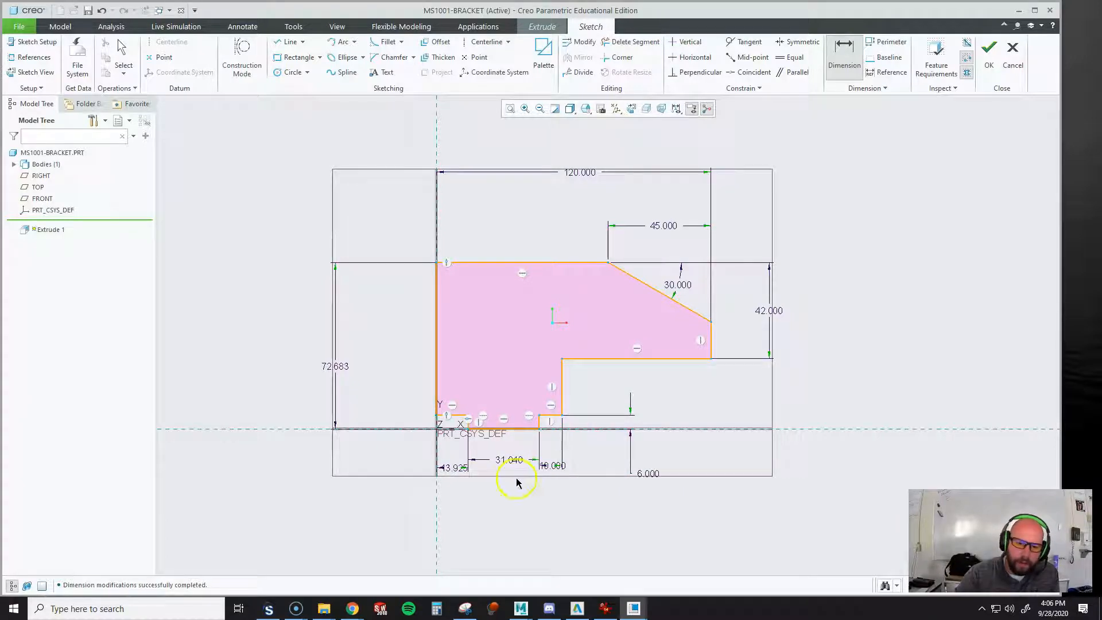
Set the bottom edge's length to 24 mm and the lower-left notch's width to 10 mm
{"action": "double_click", "coordinate": [509, 459]}
{"action": "type", "text": "2"}
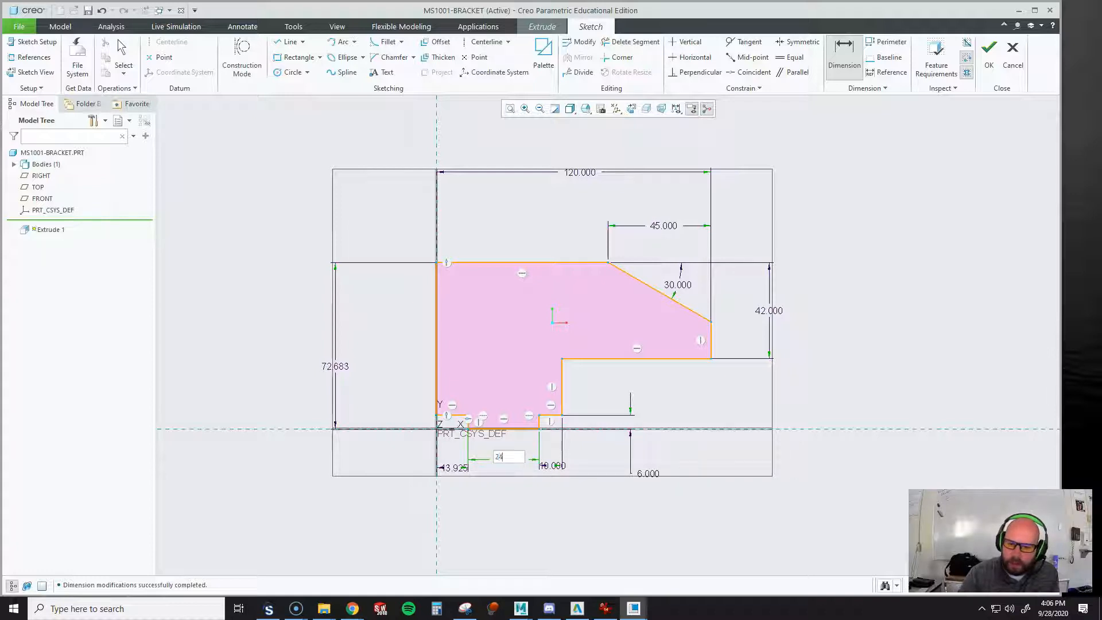
{"action": "type", "text": "4"}
{"action": "key", "text": "Return"}
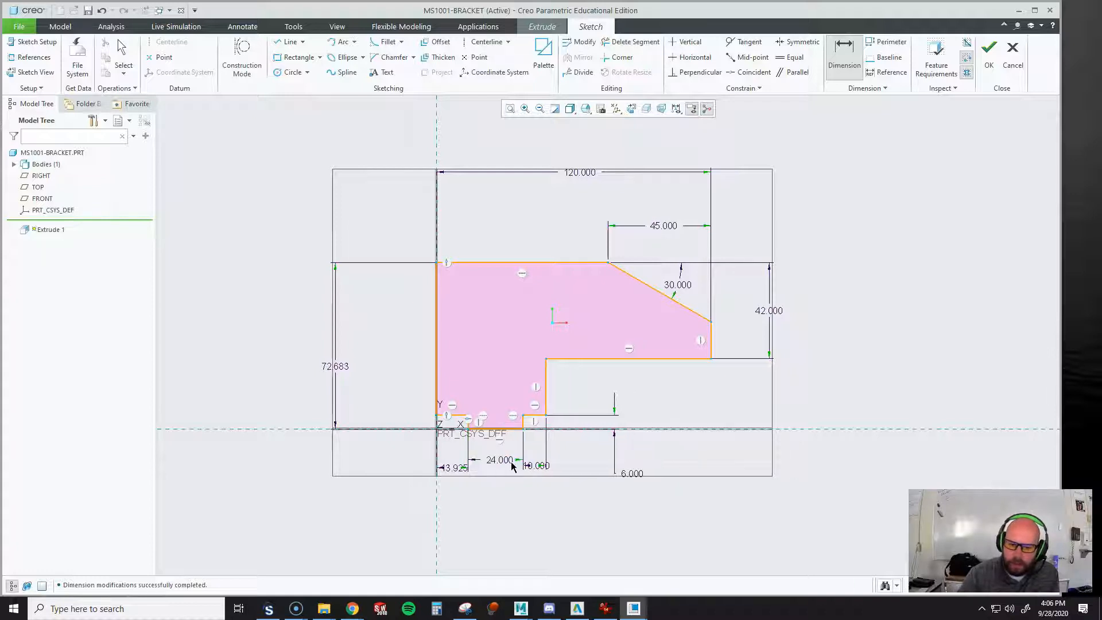
{"action": "double_click", "coordinate": [452, 468]}
{"action": "type", "text": "10"}
{"action": "key", "text": "Return"}
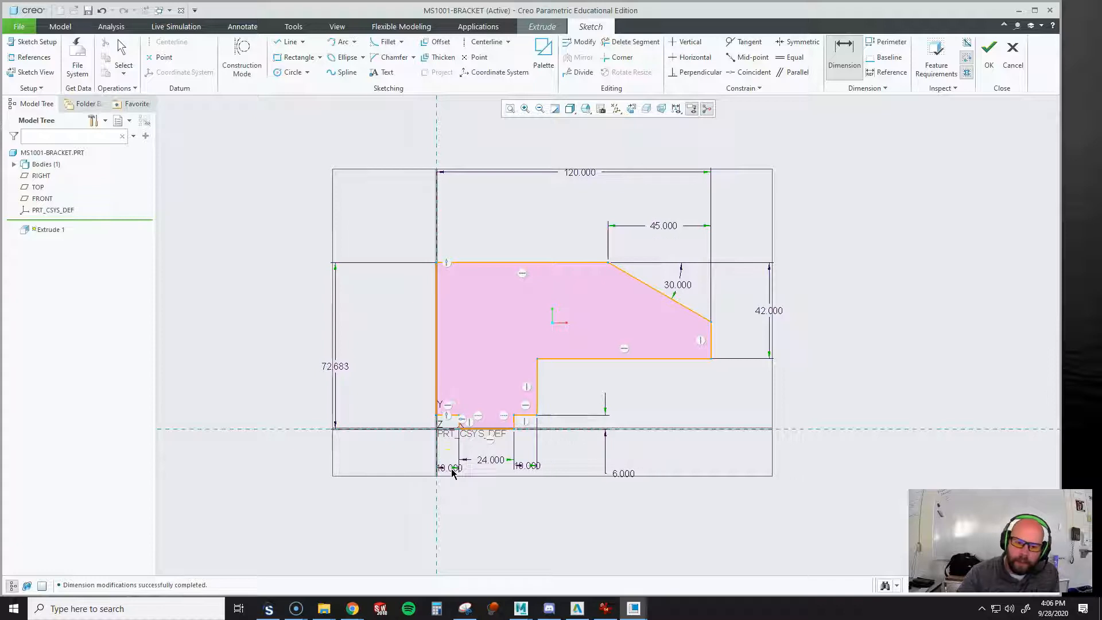
Spread out the 24 mm and both 10 mm dimensions below the profile so they no longer overlap
{"action": "middle_click", "coordinate": [487, 504]}
{"action": "left_click_drag", "start_coordinate": [487, 462], "coordinate": [489, 505]}
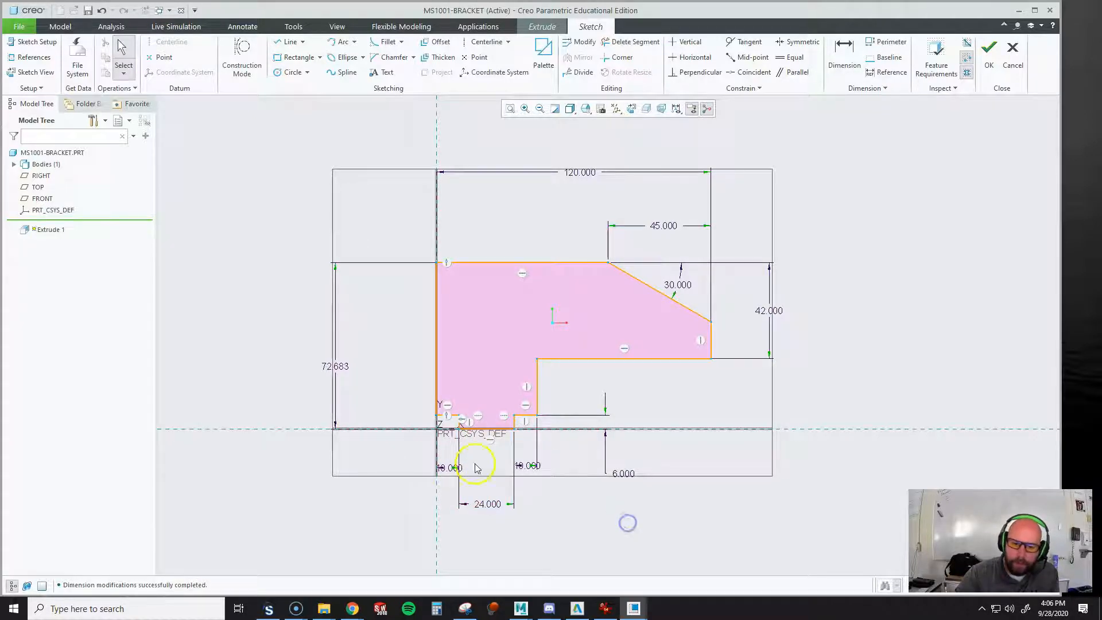
{"action": "left_click_drag", "start_coordinate": [454, 470], "coordinate": [396, 470]}
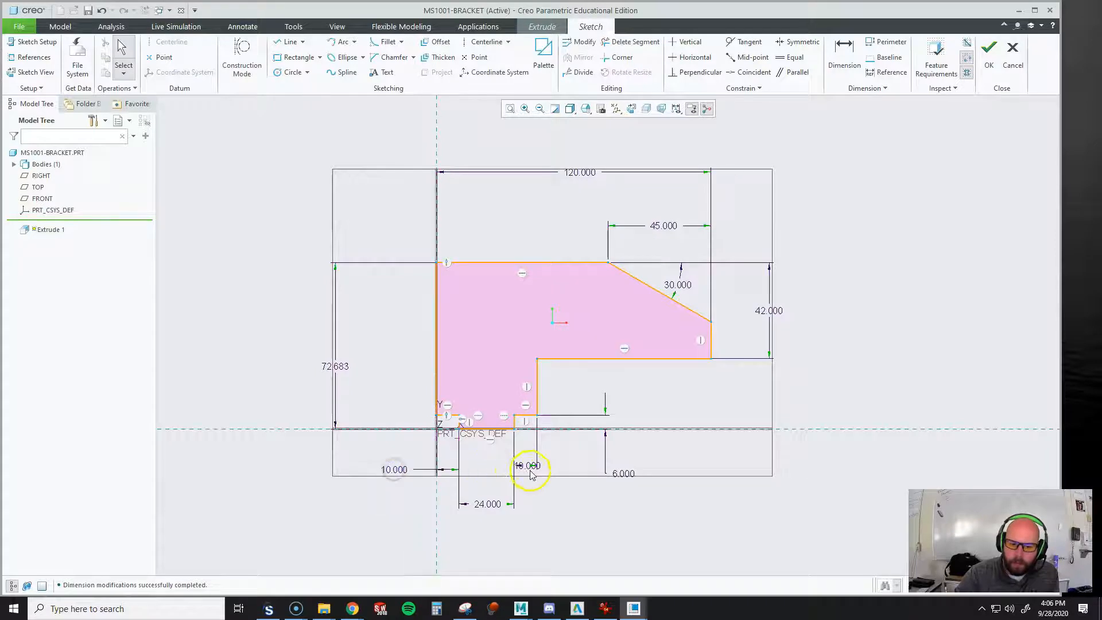
{"action": "left_click_drag", "start_coordinate": [536, 469], "coordinate": [576, 462]}
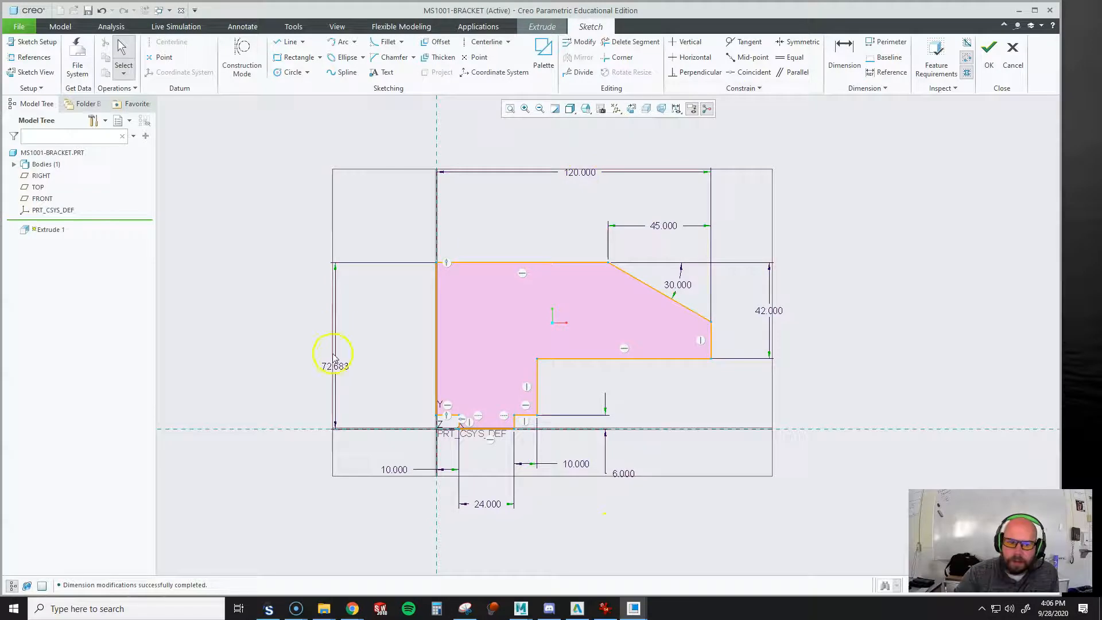
Set the profile's overall height to 58 mm and finish the sketch
{"action": "double_click", "coordinate": [344, 367]}
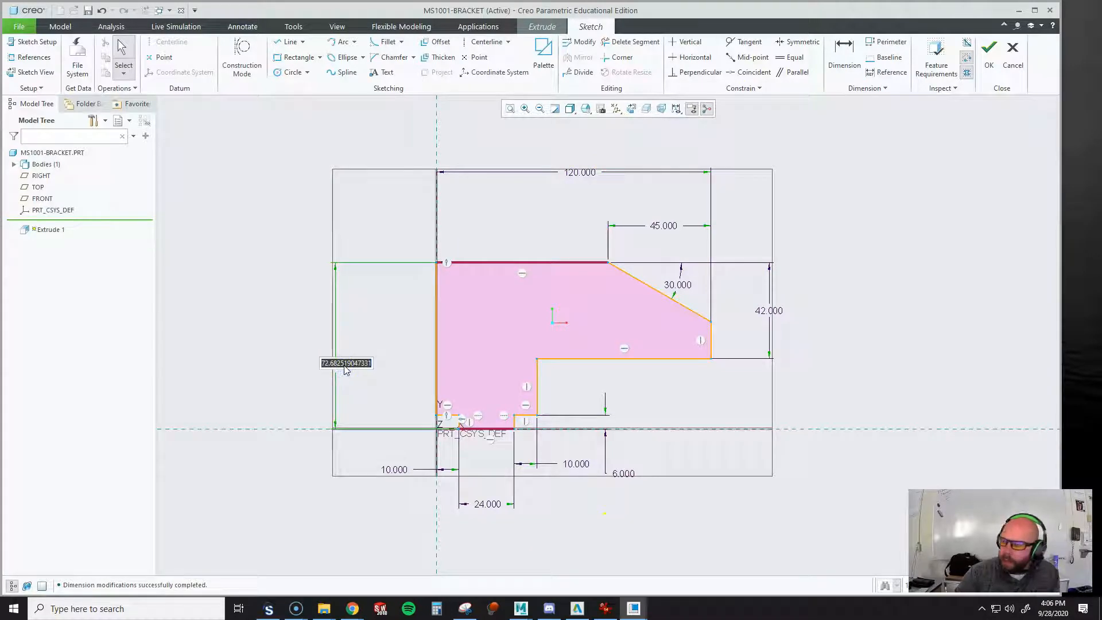
{"action": "type", "text": "58"}
{"action": "key", "text": "Return"}
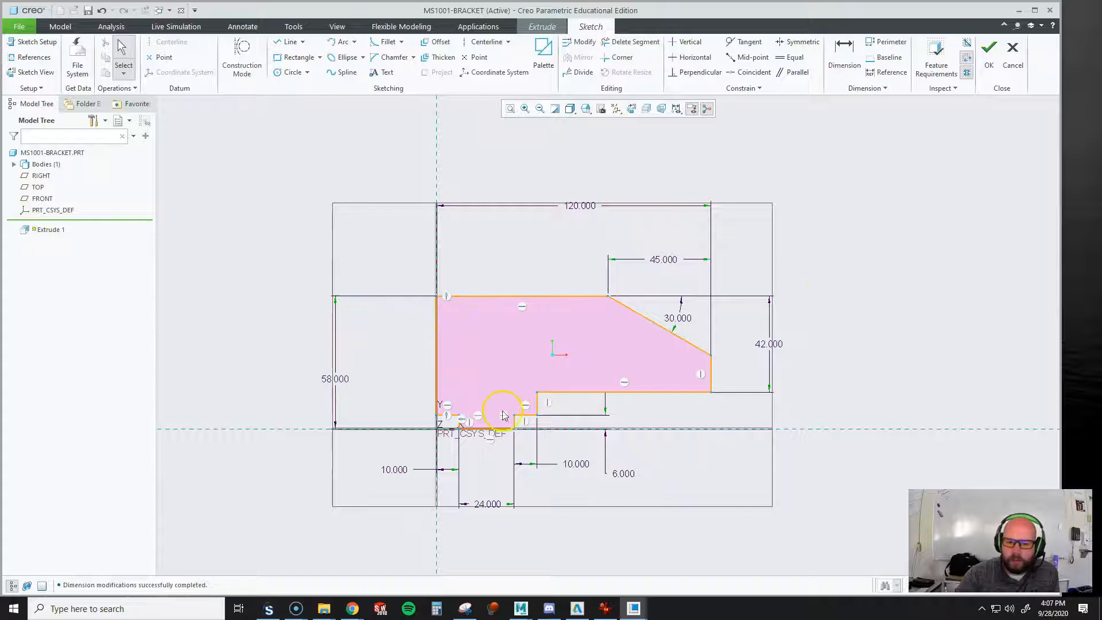
{"action": "left_click", "coordinate": [990, 58]}
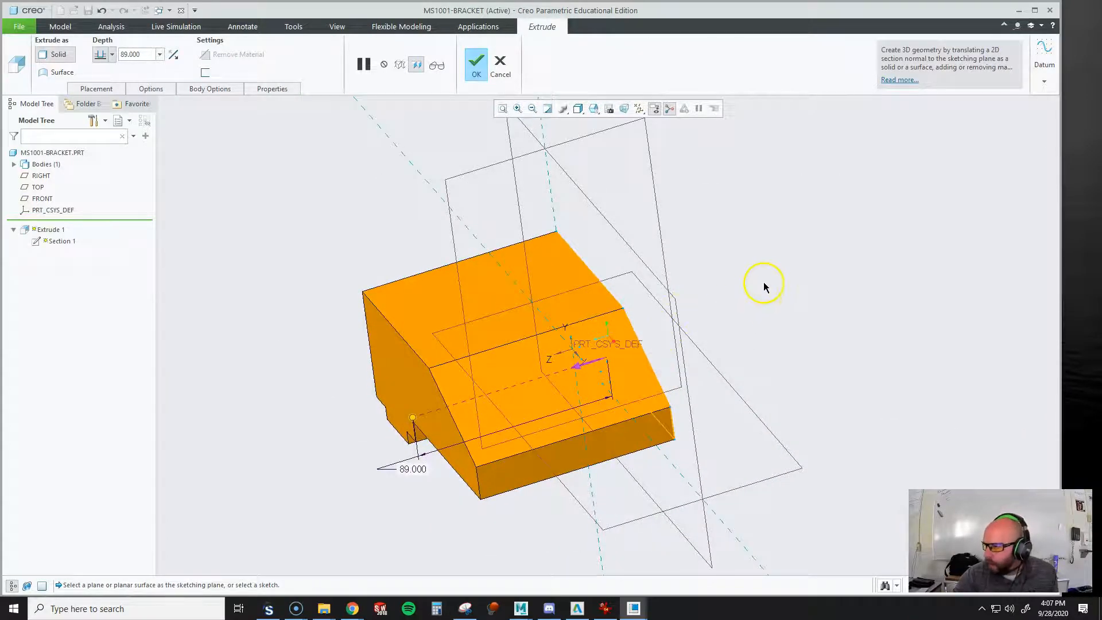
Set the solid extrusion's depth to 54 mm
{"action": "double_click", "coordinate": [132, 53]}
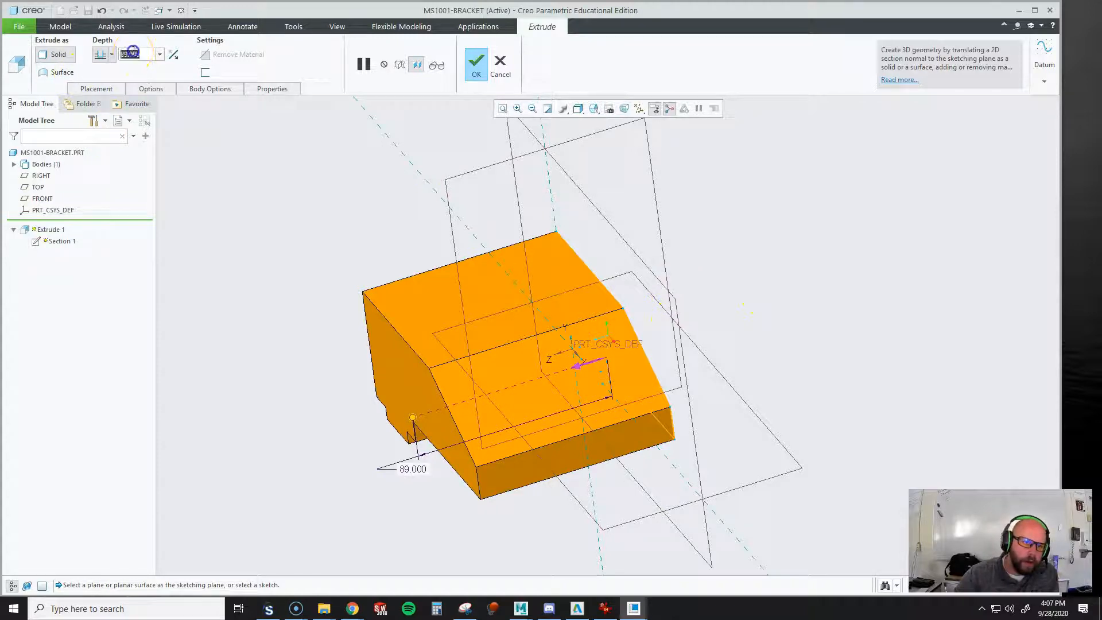
{"action": "type", "text": "54"}
{"action": "key", "text": "Return"}
{"action": "left_click", "coordinate": [562, 253]}
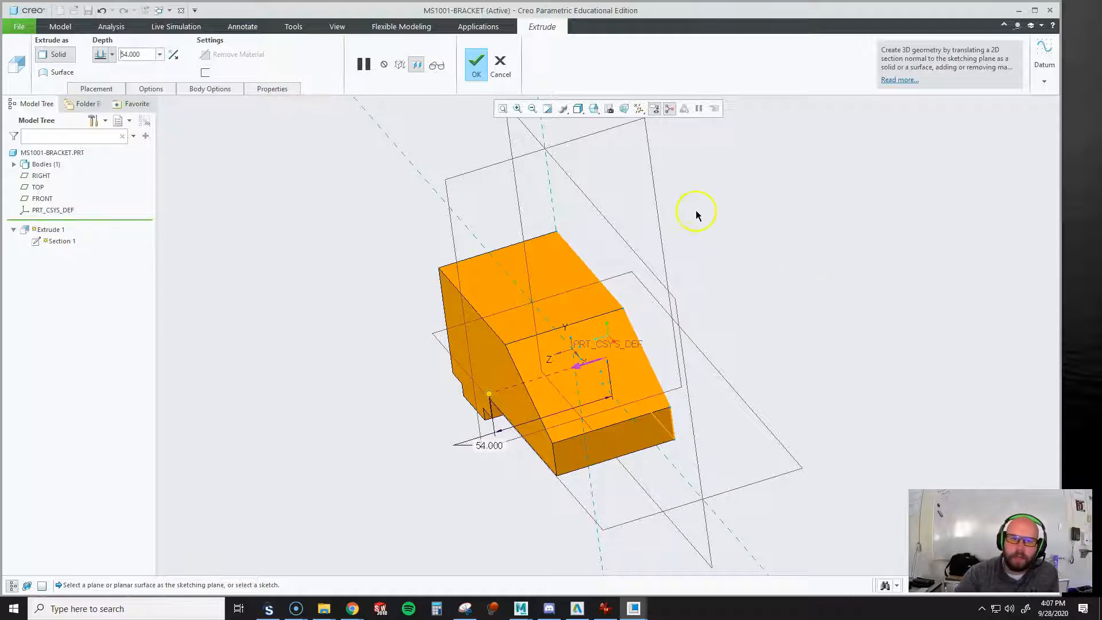
Complete the solid extrusion of the bracket profile
{"action": "left_click", "coordinate": [478, 71]}
{"action": "middle_click_drag", "start_coordinate": [775, 295], "coordinate": [718, 278]}
{"action": "scroll", "coordinate": [865, 268], "scroll_direction": "up", "scroll_amount": 3}
{"action": "middle_click_drag", "start_coordinate": [638, 340], "coordinate": [695, 327]}
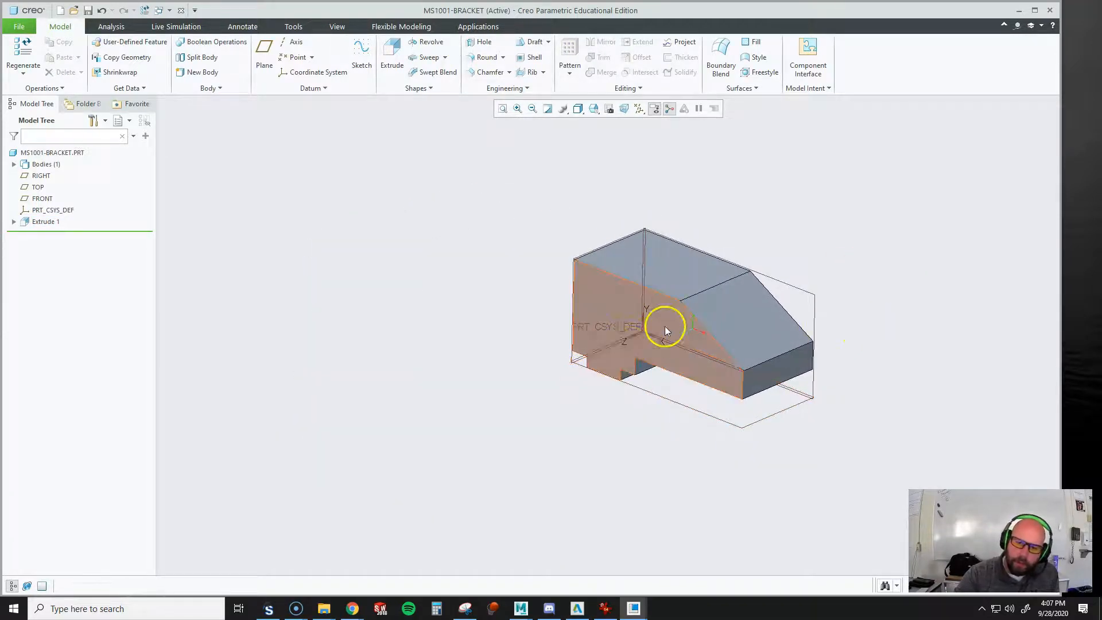
Bring up the MS1001-BRACKET reference drawing, enlarge its window to show both views, and examine the front block's step dimensions
{"action": "left_click", "coordinate": [390, 50]}
{"action": "mouse_move", "coordinate": [1101, 184]}
{"action": "left_mouse_down"}
{"action": "mouse_move", "coordinate": [892, 183]}
{"action": "mouse_move", "coordinate": [442, 141]}
{"action": "mouse_move", "coordinate": [446, 109]}
{"action": "left_mouse_up"}
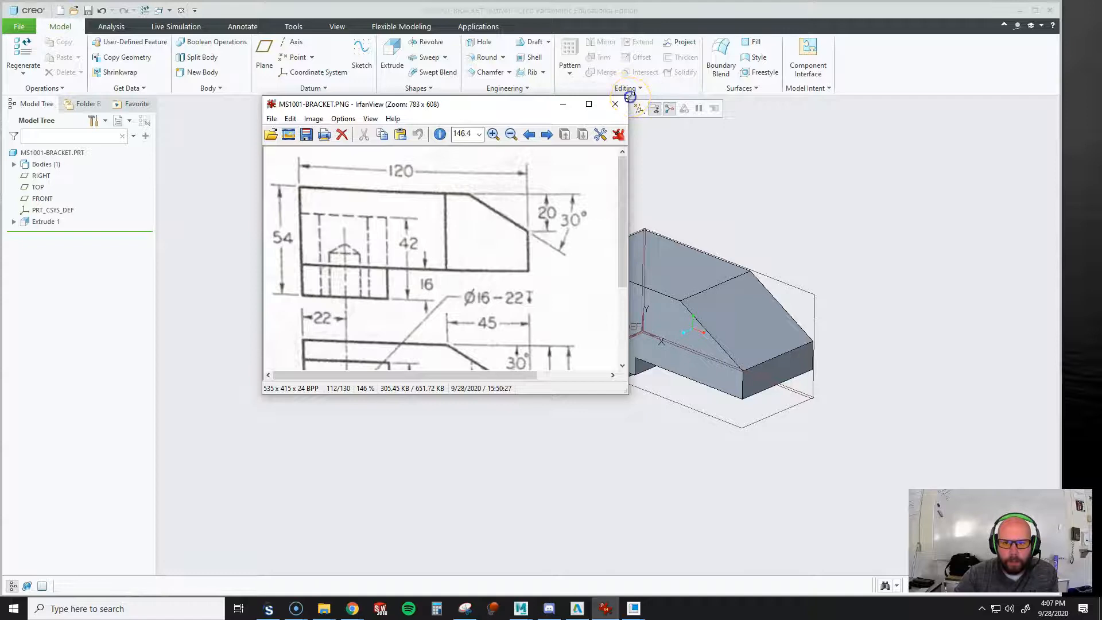
{"action": "left_click_drag", "start_coordinate": [630, 96], "coordinate": [778, 15]}
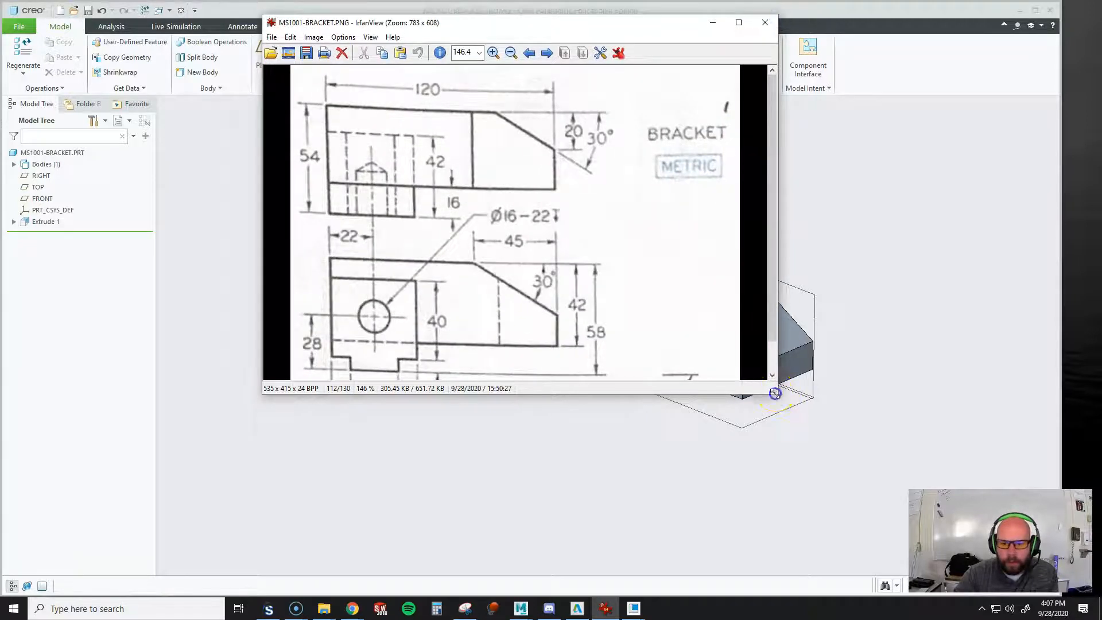
{"action": "left_click_drag", "start_coordinate": [775, 393], "coordinate": [837, 522]}
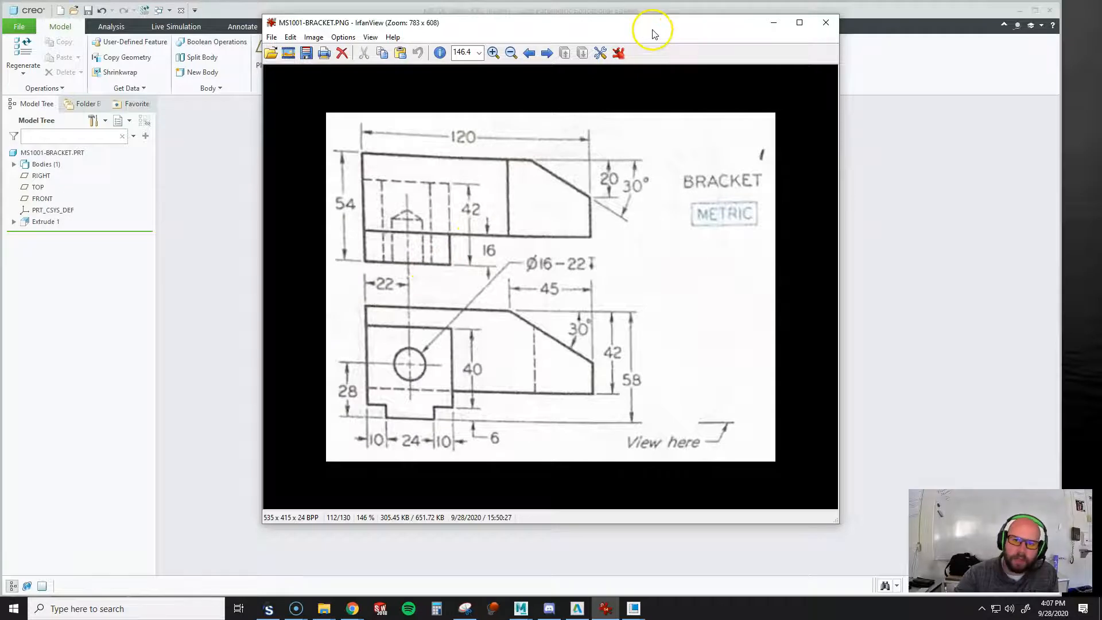
{"action": "left_click_drag", "start_coordinate": [654, 26], "coordinate": [1101, 117]}
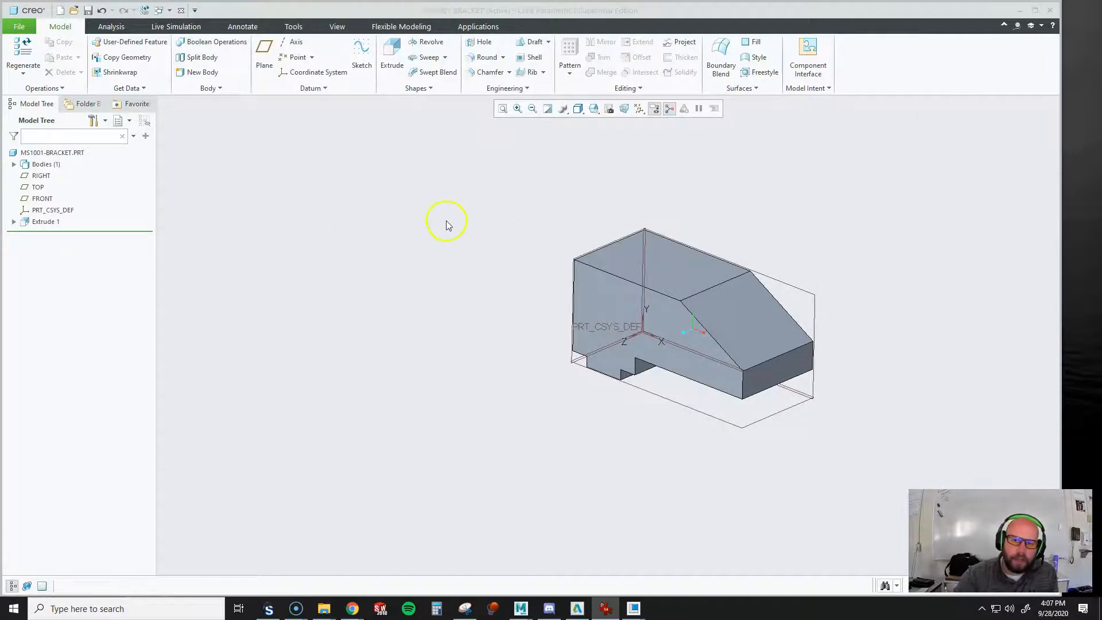
Start an extrusion sketch on the bracket's front face and add the lower block's side, shoulder and notch edges as references
{"action": "left_click", "coordinate": [393, 63]}
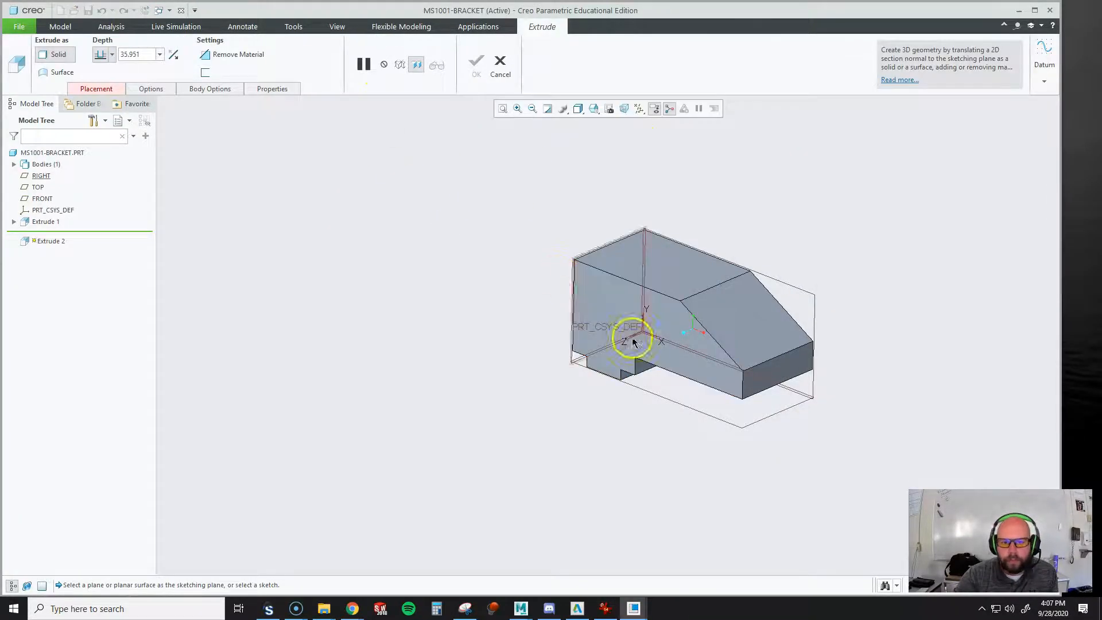
{"action": "left_click", "coordinate": [612, 297]}
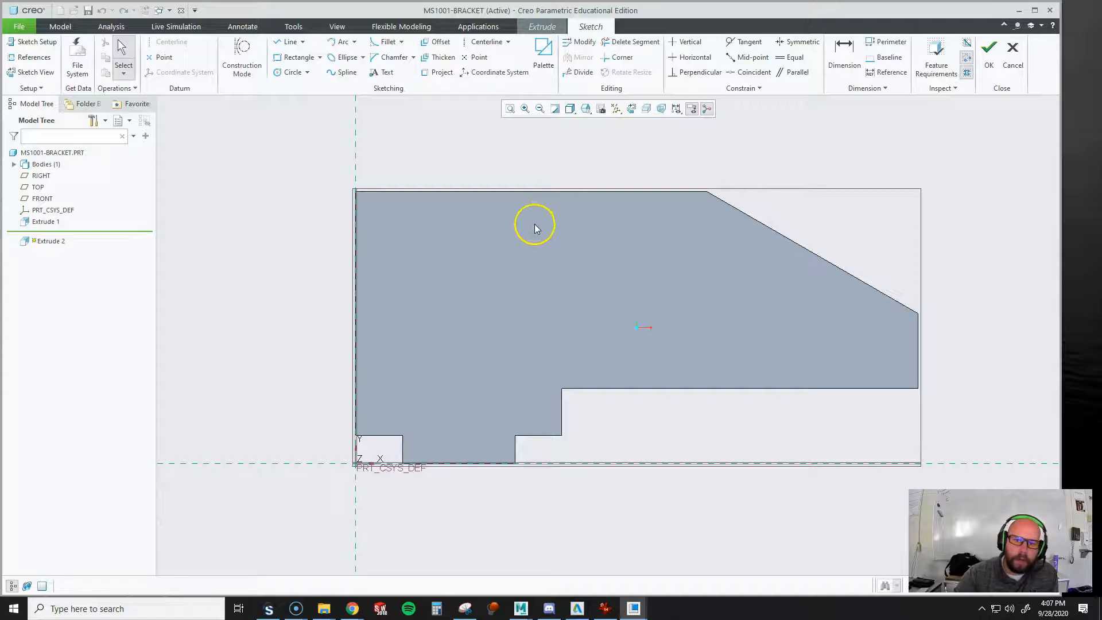
{"action": "right_click", "coordinate": [537, 268]}
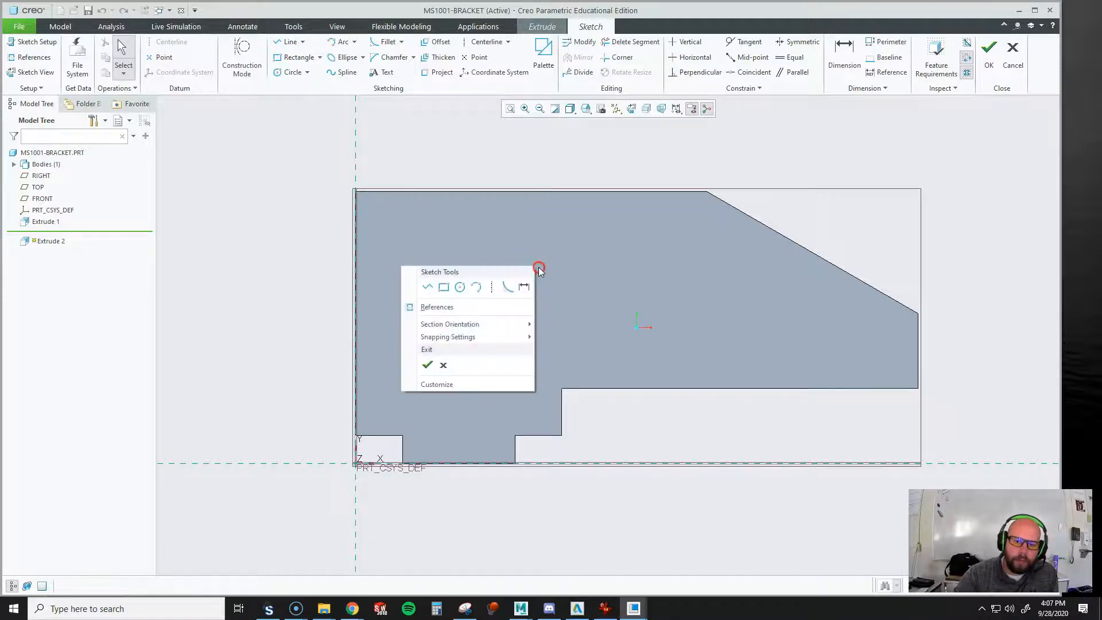
{"action": "left_click", "coordinate": [470, 308]}
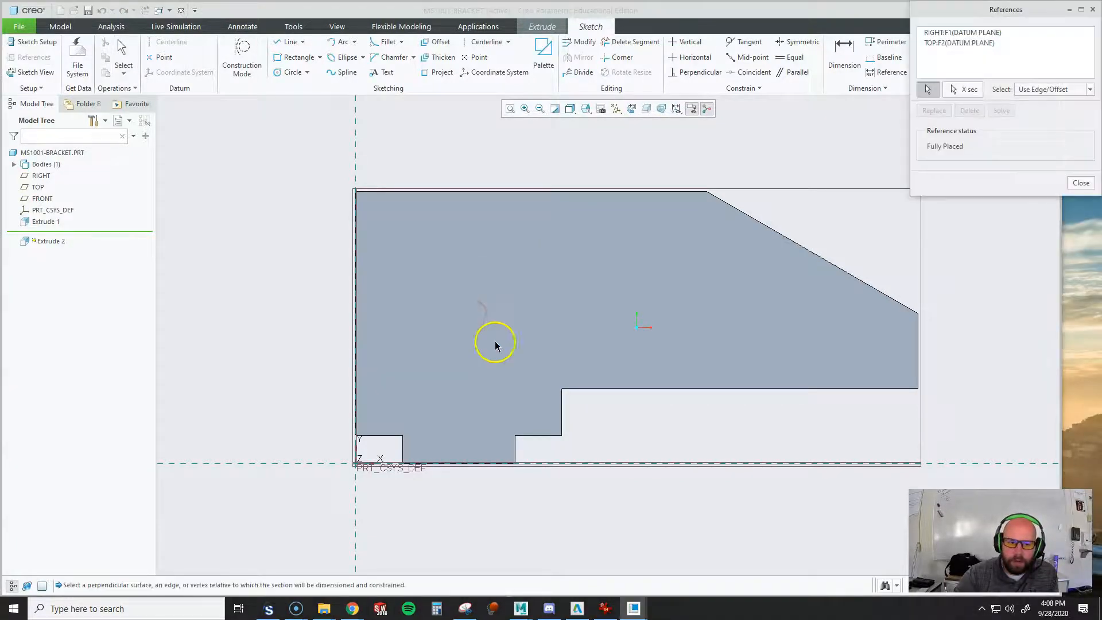
{"action": "left_click", "coordinate": [562, 410]}
{"action": "left_click", "coordinate": [542, 438]}
{"action": "left_click", "coordinate": [516, 450]}
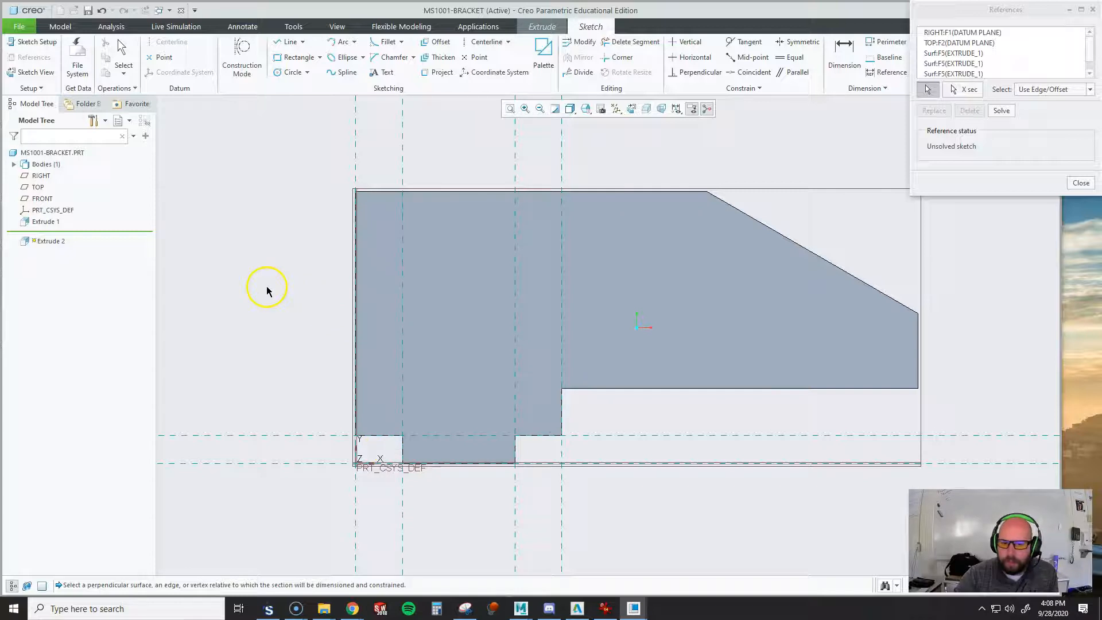
Sketch a closed line profile covering the upper strip and sloped arm, with its horizontal step edge about 37 mm above the notch shoulders
{"action": "left_click", "coordinate": [289, 42]}
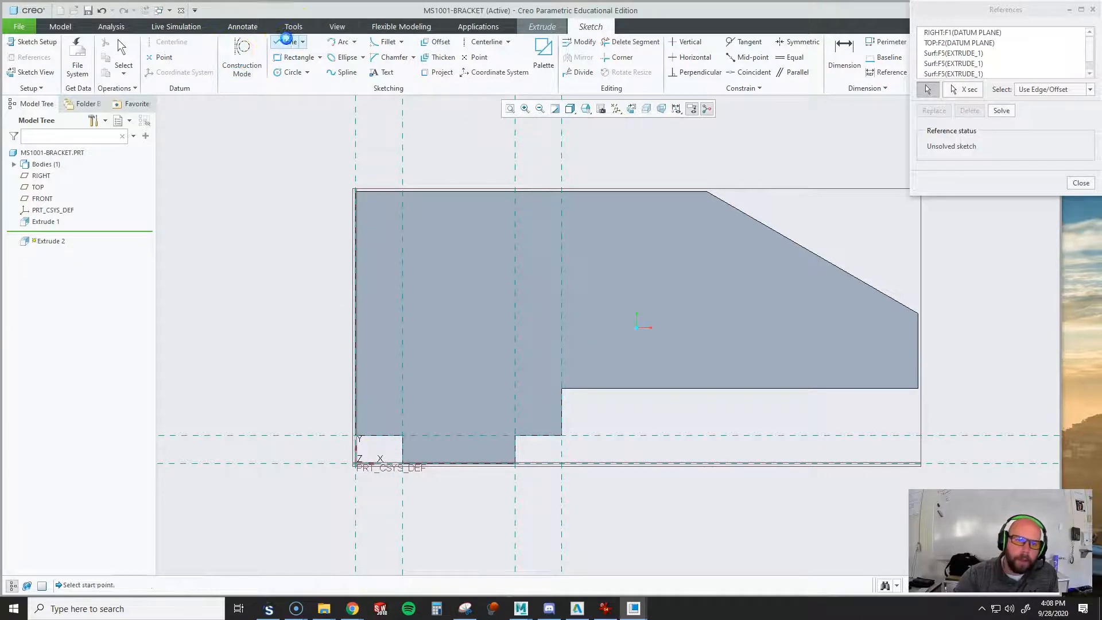
{"action": "left_click", "coordinate": [359, 261]}
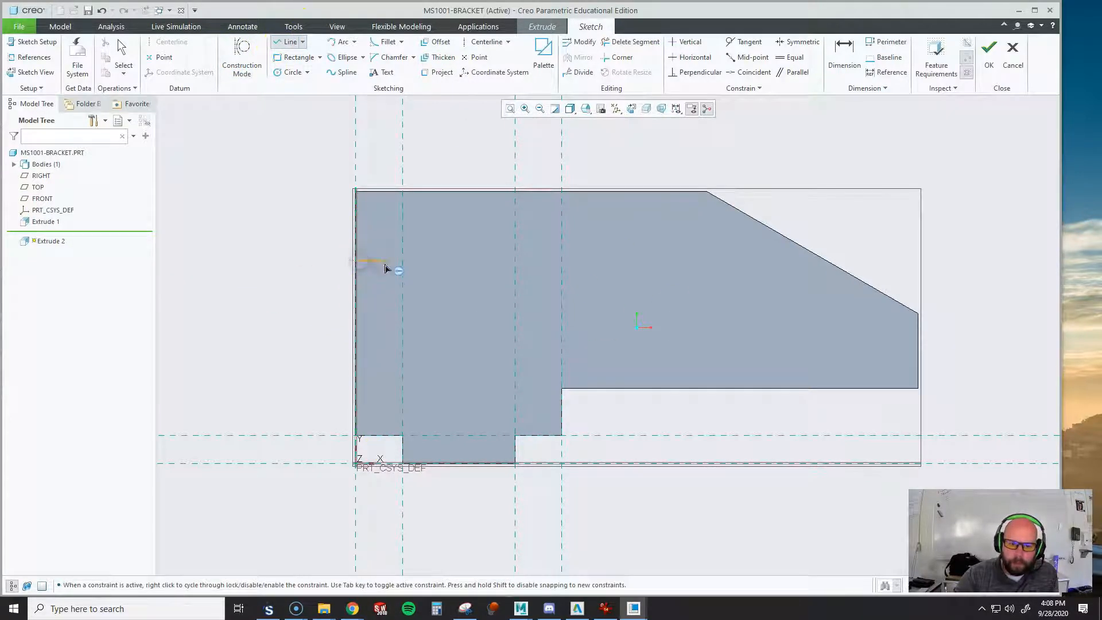
{"action": "left_click", "coordinate": [561, 262]}
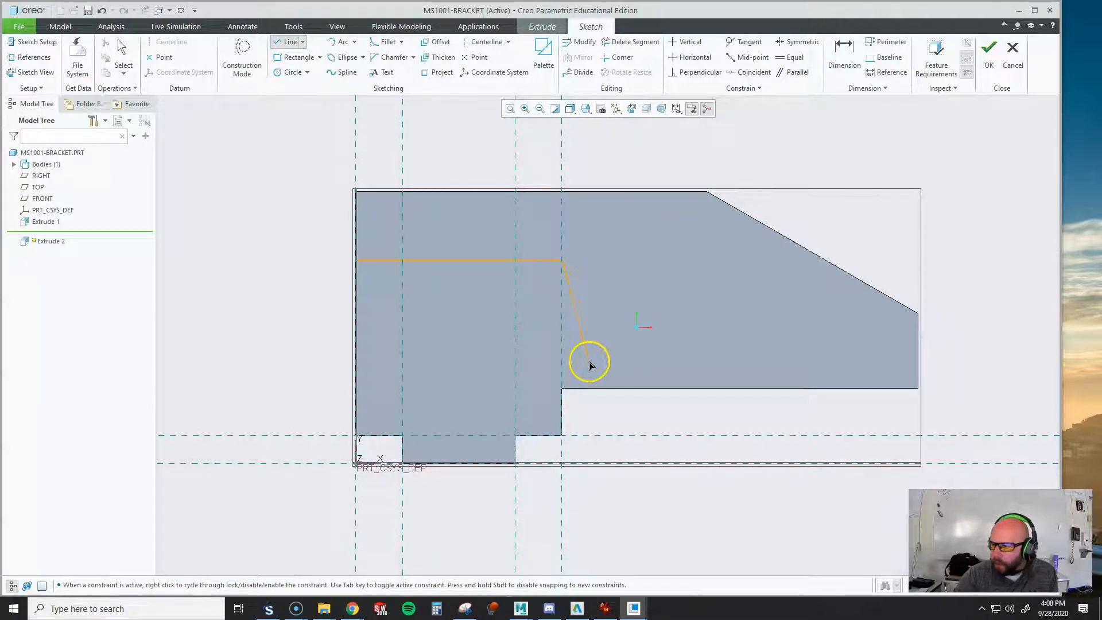
{"action": "left_click", "coordinate": [562, 388]}
{"action": "left_click", "coordinate": [917, 389]}
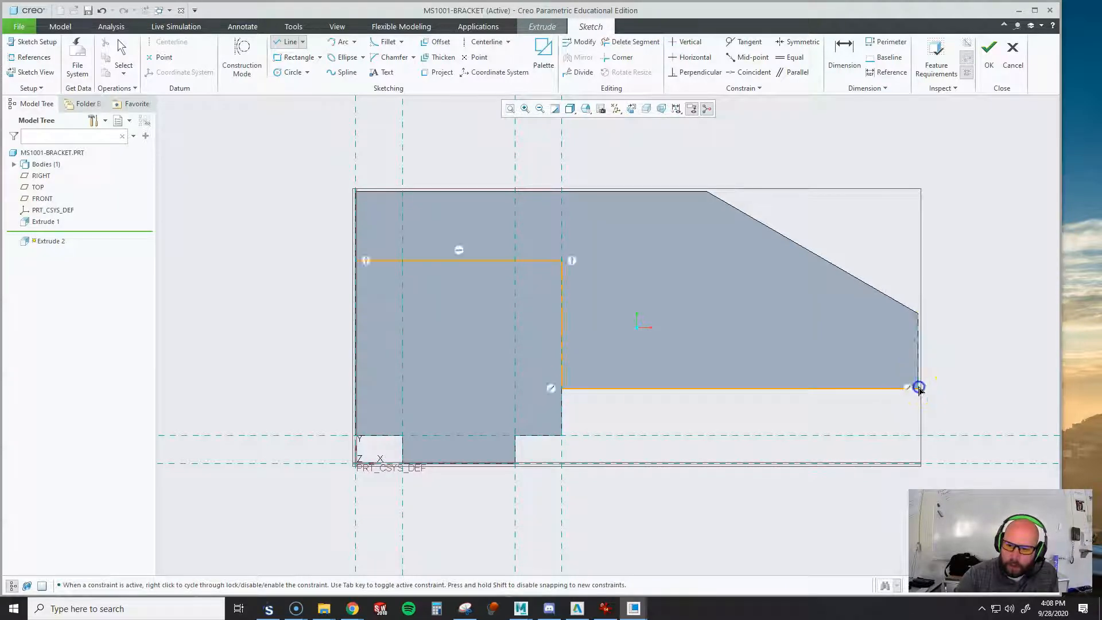
{"action": "left_click", "coordinate": [918, 313]}
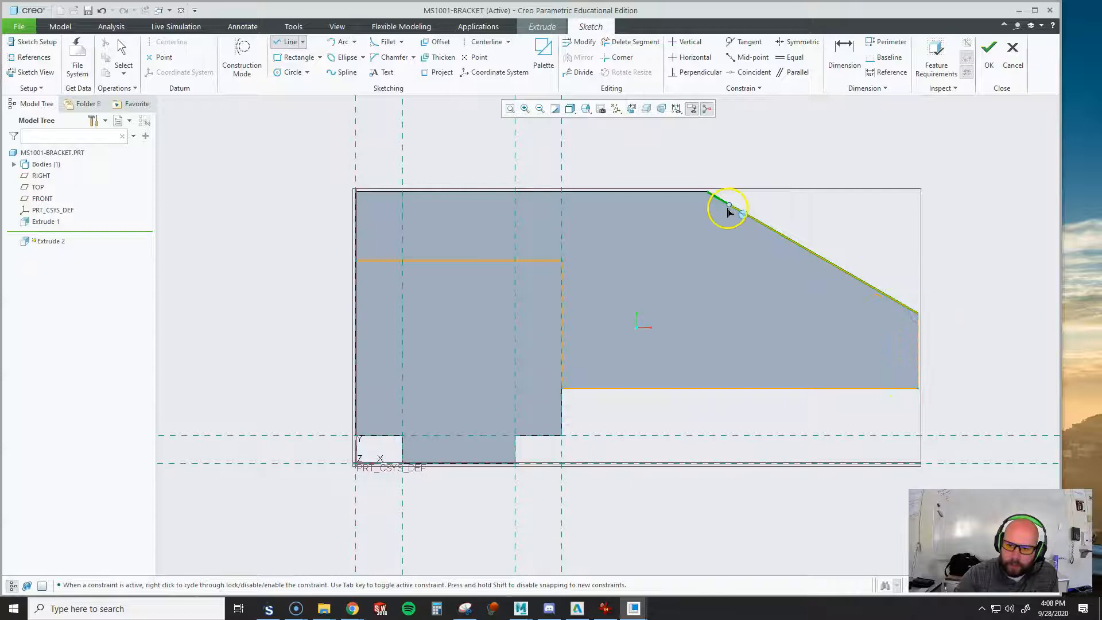
{"action": "left_click", "coordinate": [707, 191]}
{"action": "left_click", "coordinate": [356, 192]}
{"action": "left_click", "coordinate": [350, 266]}
{"action": "middle_click", "coordinate": [279, 238]}
{"action": "middle_click", "coordinate": [278, 238]}
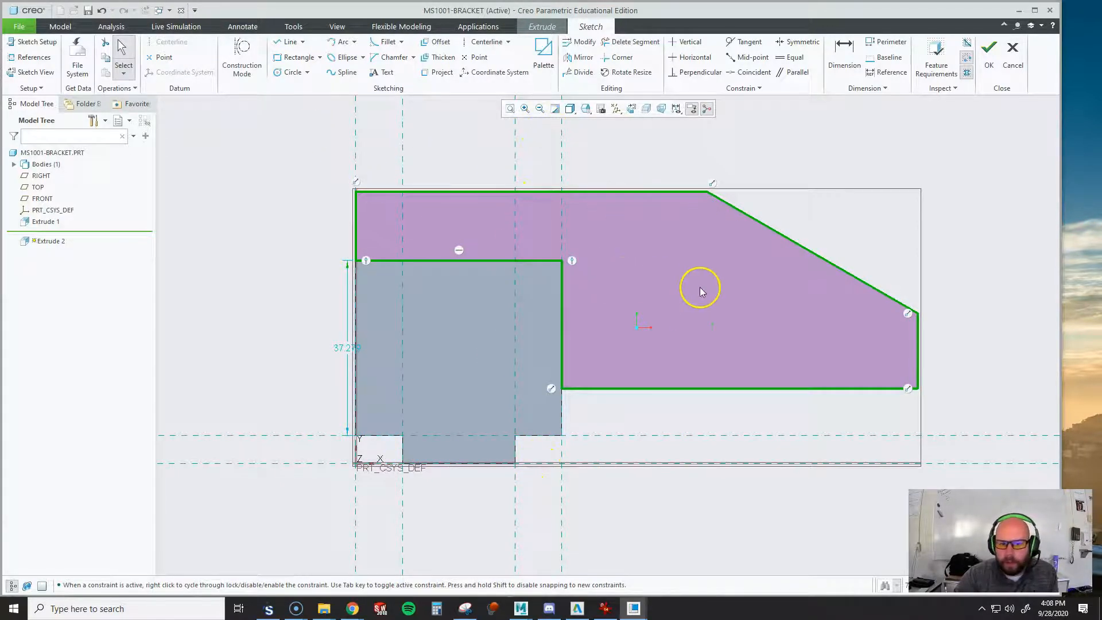
Set the distance between the notch shoulder and the profile's horizontal step edge to 40 mm and finish the sketch
{"action": "left_click", "coordinate": [849, 59]}
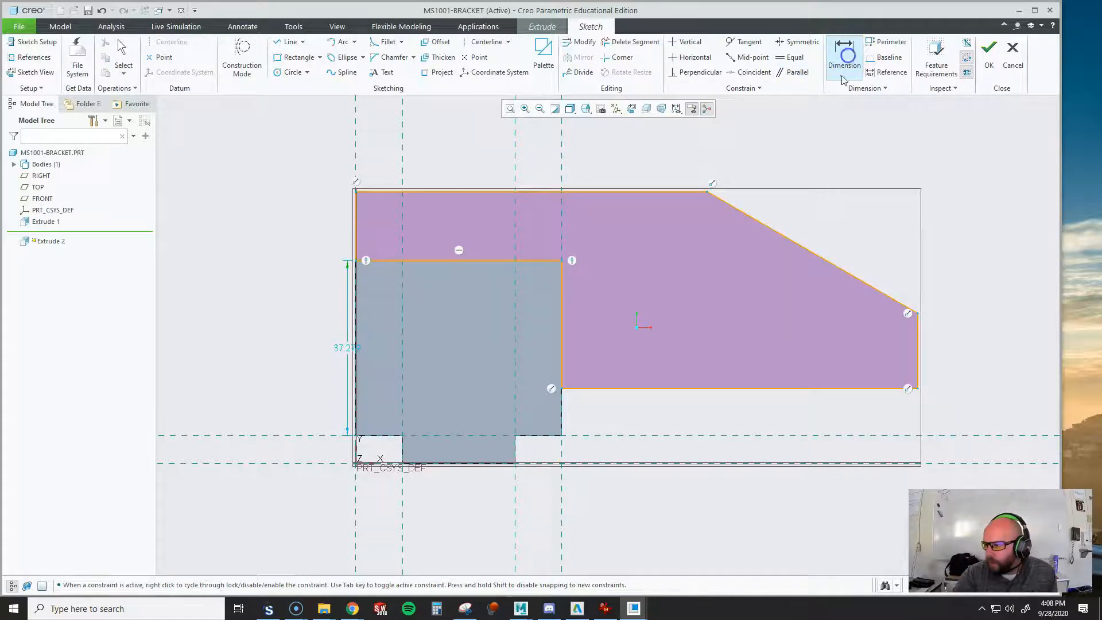
{"action": "left_click", "coordinate": [531, 261]}
{"action": "left_click", "coordinate": [613, 333]}
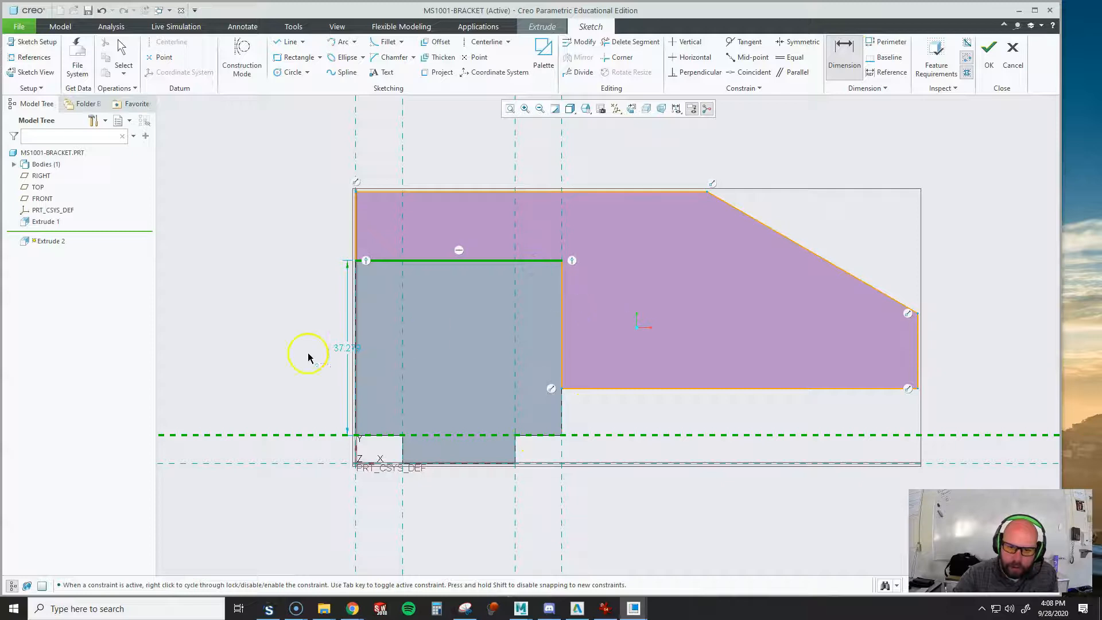
{"action": "middle_click", "coordinate": [258, 337]}
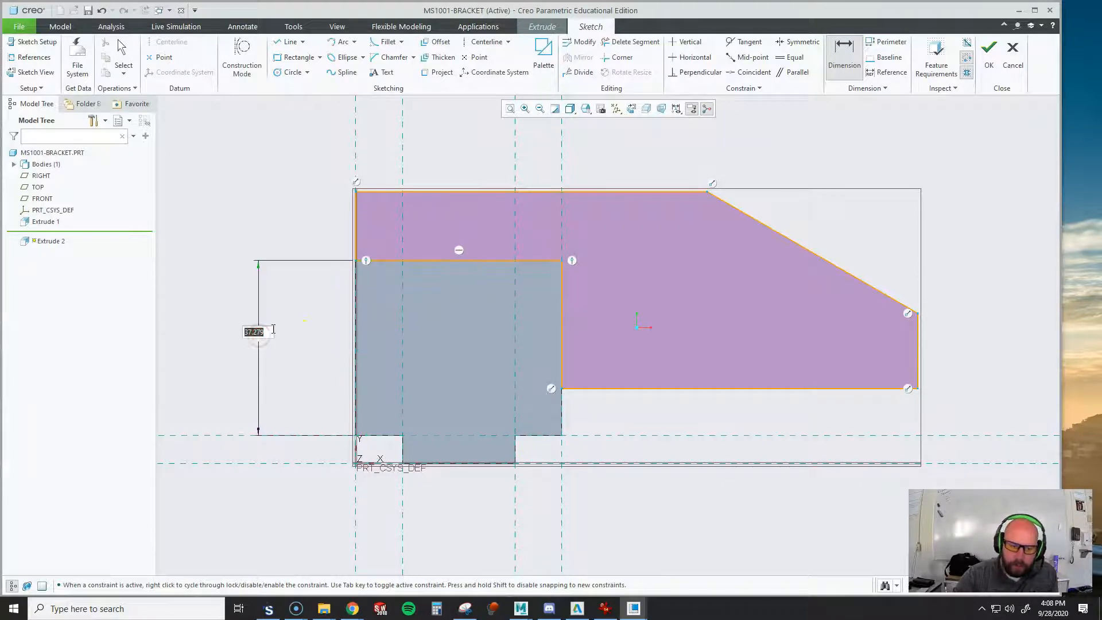
{"action": "type", "text": "40"}
{"action": "key", "text": "Return"}
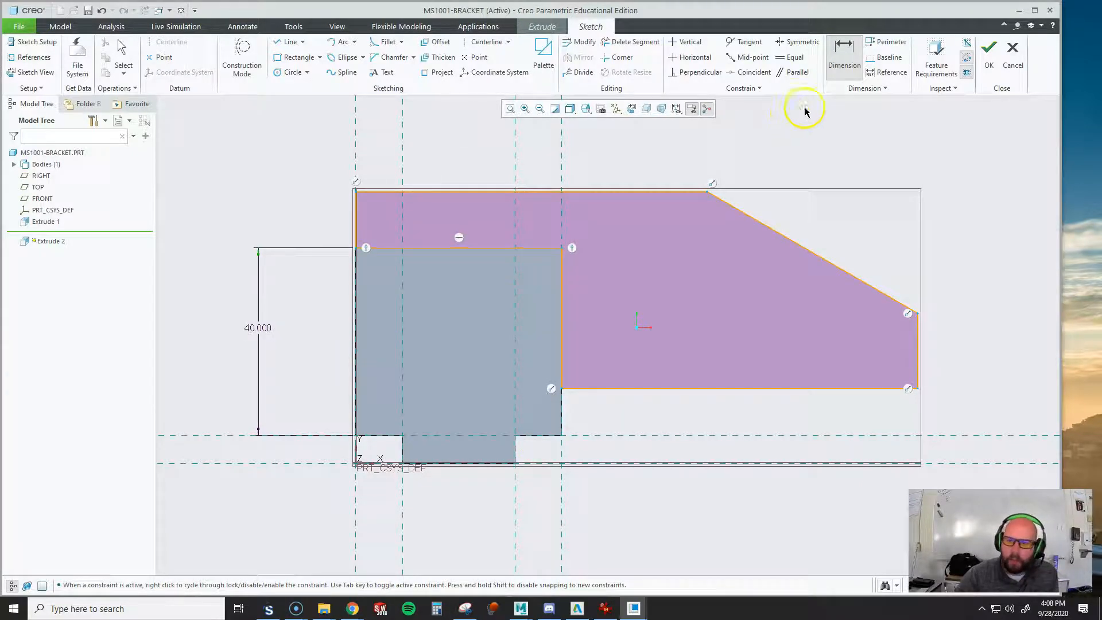
{"action": "left_click", "coordinate": [989, 64]}
Cut the profile 16 mm deep into the front of the solid using Remove Material
{"action": "mouse_move", "coordinate": [711, 246]}
{"action": "middle_mouse_down"}
{"action": "mouse_move", "coordinate": [652, 279]}
{"action": "mouse_move", "coordinate": [666, 280]}
{"action": "mouse_move", "coordinate": [593, 275]}
{"action": "mouse_move", "coordinate": [593, 260]}
{"action": "mouse_move", "coordinate": [586, 276]}
{"action": "middle_mouse_up"}
{"action": "scroll", "coordinate": [689, 275], "scroll_direction": "up", "scroll_amount": 4}
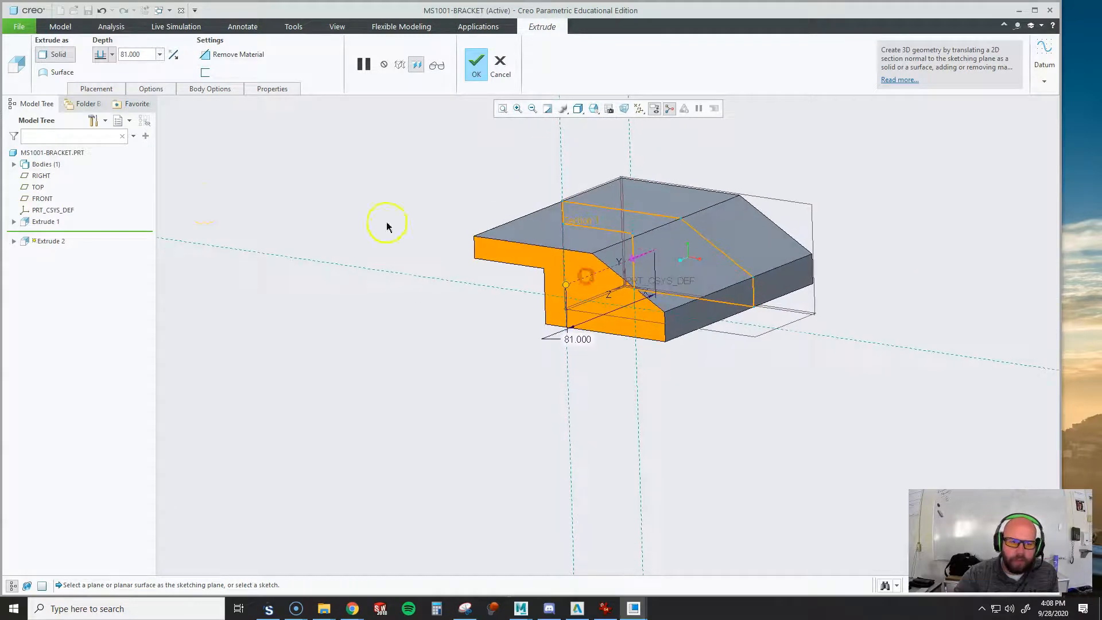
{"action": "left_click", "coordinate": [209, 59]}
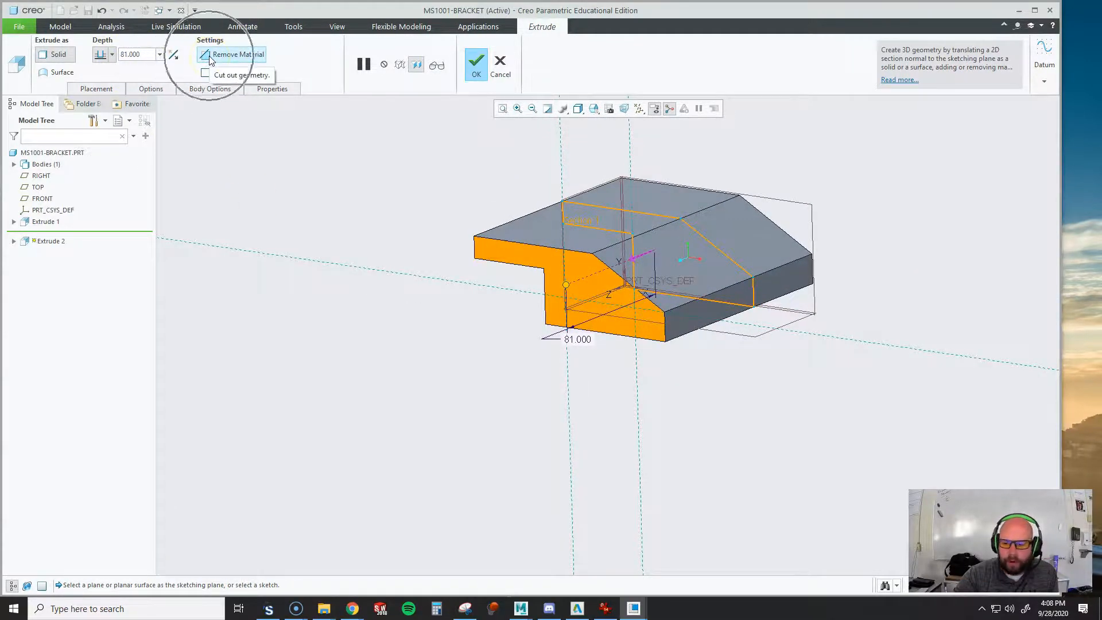
{"action": "left_click", "coordinate": [174, 55]}
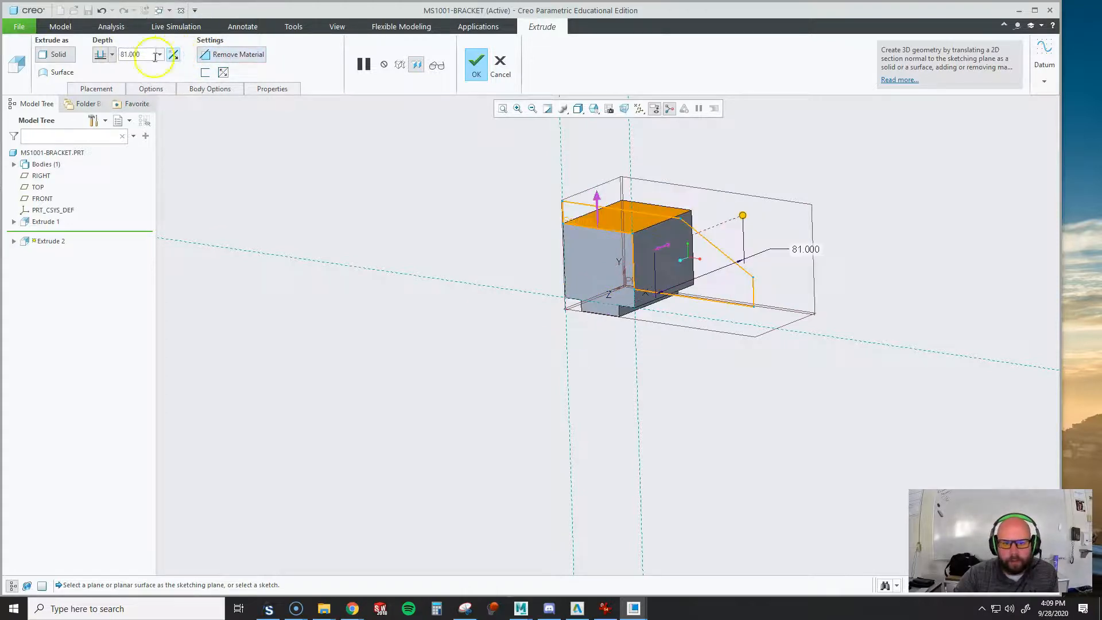
{"action": "double_click", "coordinate": [132, 54]}
{"action": "type", "text": "16"}
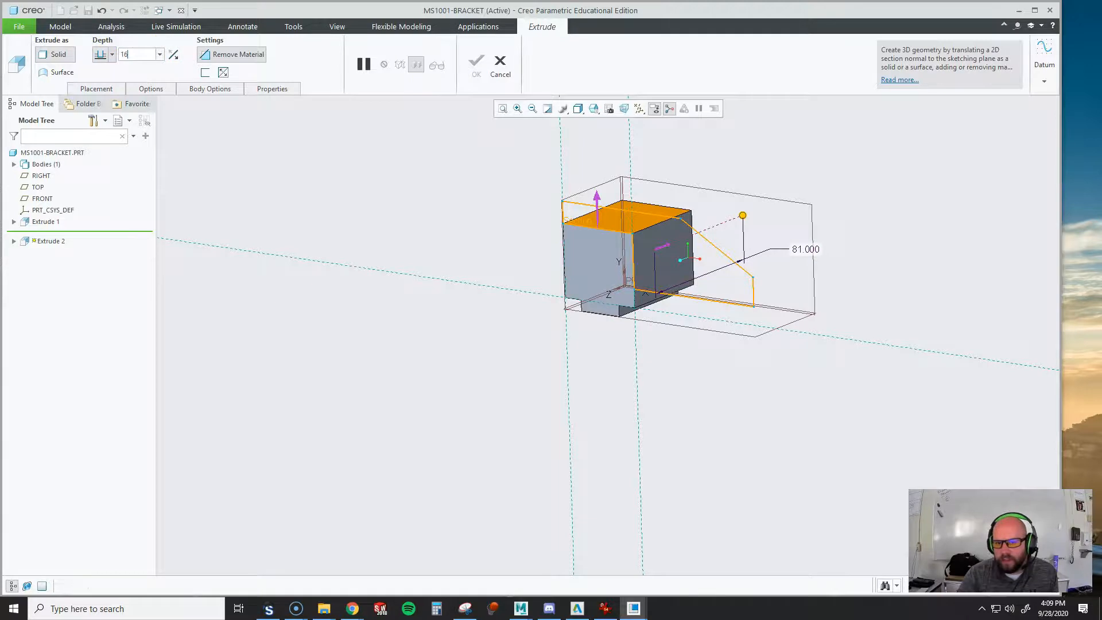
{"action": "key", "text": "Return"}
{"action": "middle_click_drag", "start_coordinate": [629, 171], "coordinate": [652, 221]}
{"action": "scroll", "coordinate": [616, 247], "scroll_direction": "up", "scroll_amount": 2}
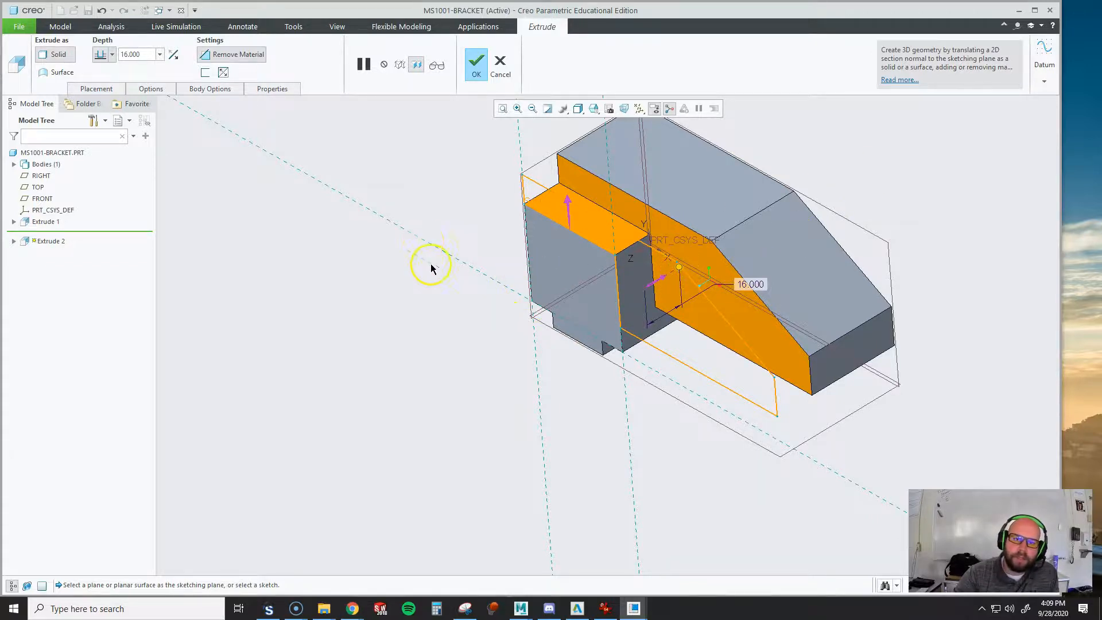
{"action": "scroll", "coordinate": [397, 457], "scroll_direction": "up", "scroll_amount": 3}
{"action": "scroll", "coordinate": [527, 401], "scroll_direction": "down", "scroll_amount": 3}
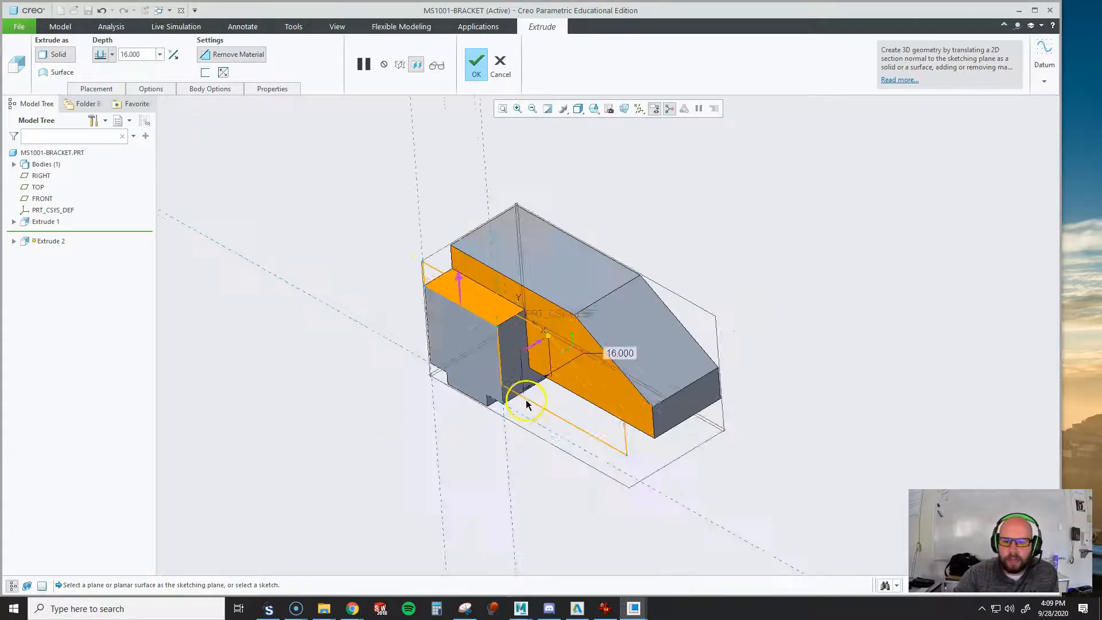
{"action": "middle_click", "coordinate": [831, 214]}
Compare the cut bracket with the reference drawing and examine the hidden lines and depths in its upper view
{"action": "middle_click_drag", "start_coordinate": [831, 214], "coordinate": [777, 253]}
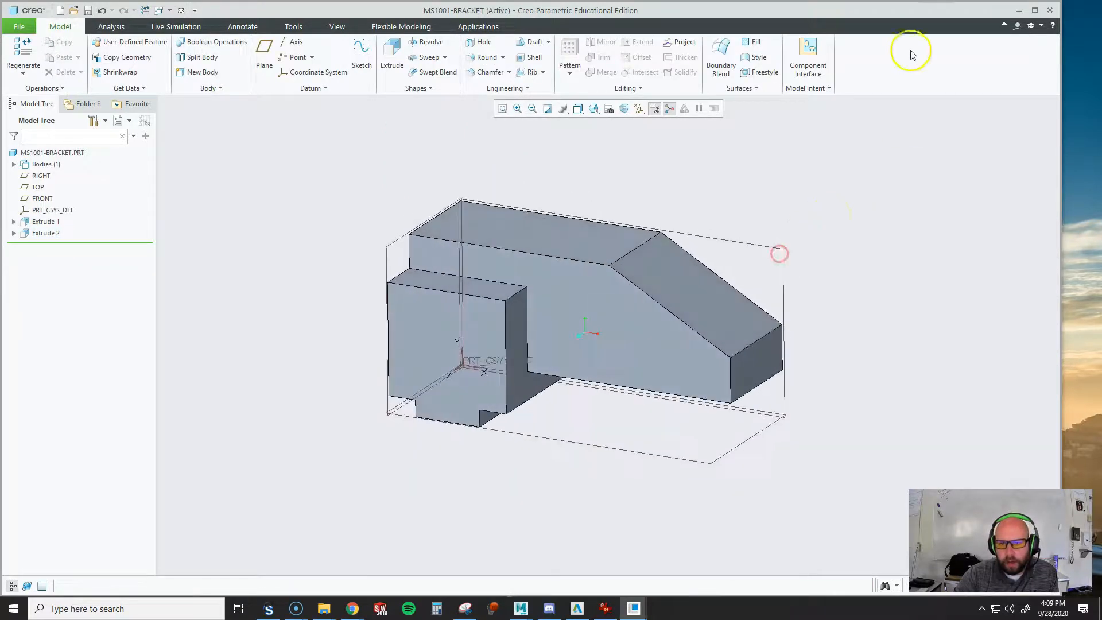
{"action": "middle_click_drag", "start_coordinate": [522, 327], "coordinate": [519, 338]}
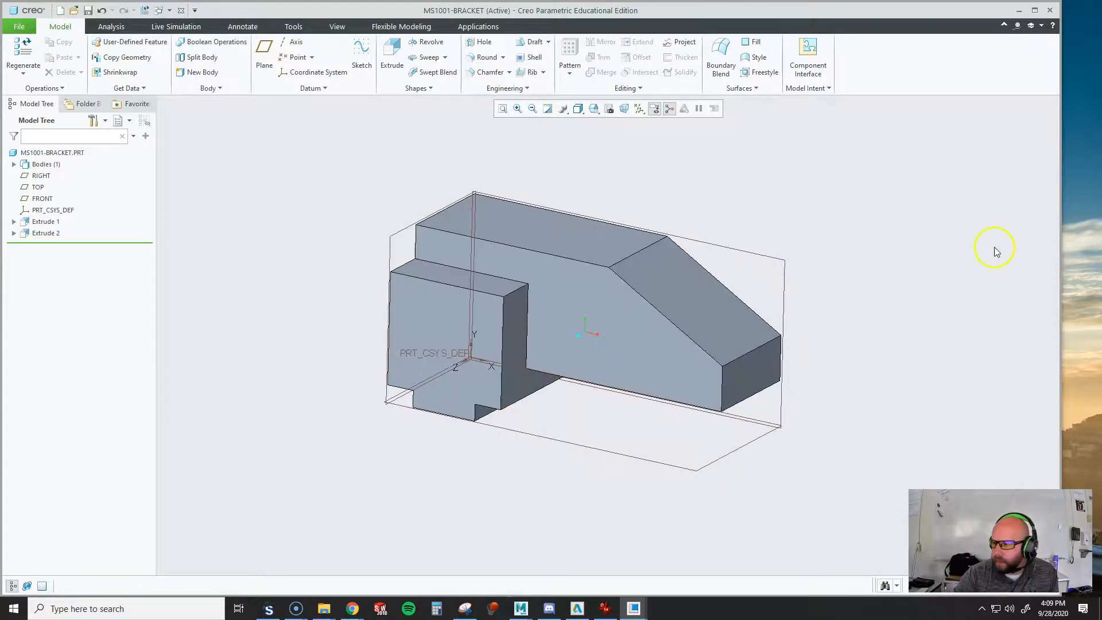
{"action": "mouse_move", "coordinate": [1101, 36]}
{"action": "left_mouse_down"}
{"action": "mouse_move", "coordinate": [681, 60]}
{"action": "mouse_move", "coordinate": [607, 52]}
{"action": "left_mouse_up"}
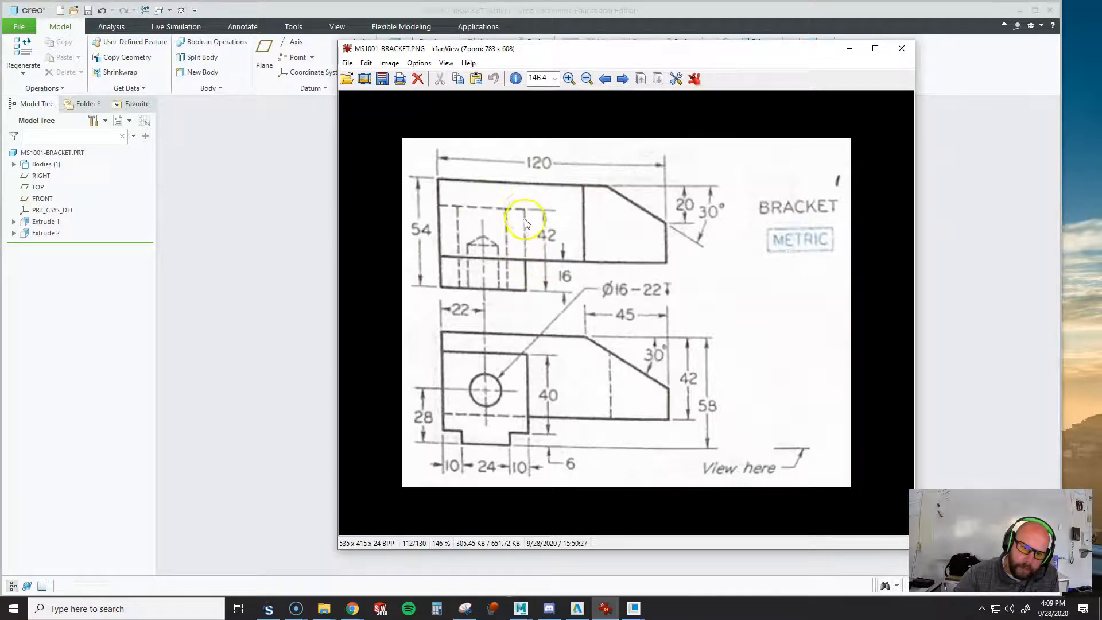
{"action": "left_click_drag", "start_coordinate": [754, 52], "coordinate": [1101, 143]}
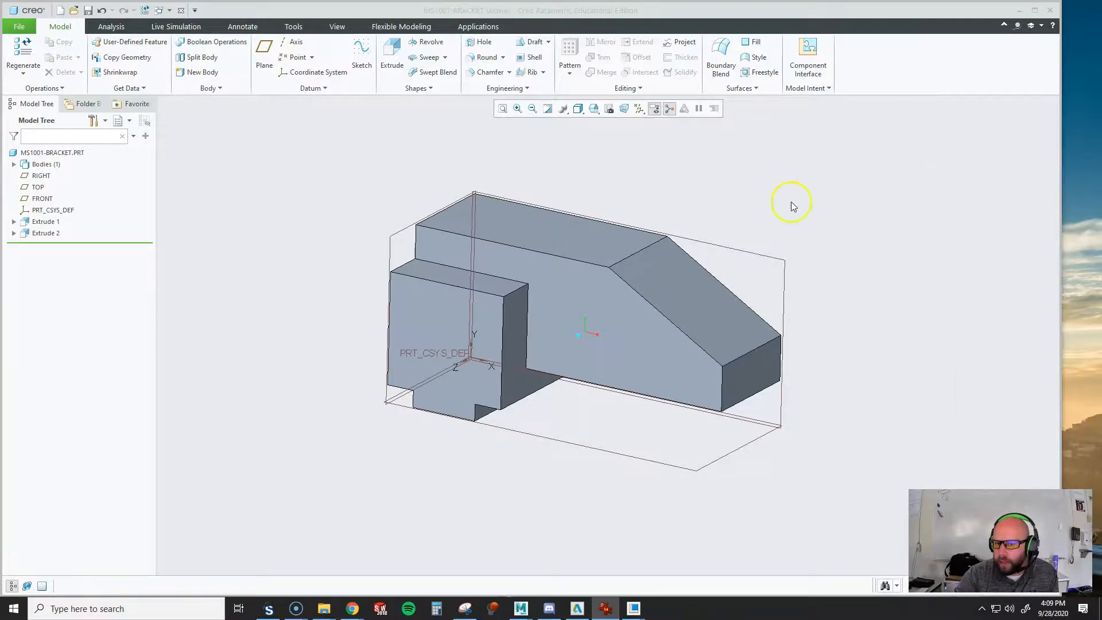
Start an extrusion sketch on the underside face of the bracket's arm
{"action": "middle_click_drag", "start_coordinate": [629, 416], "coordinate": [629, 268]}
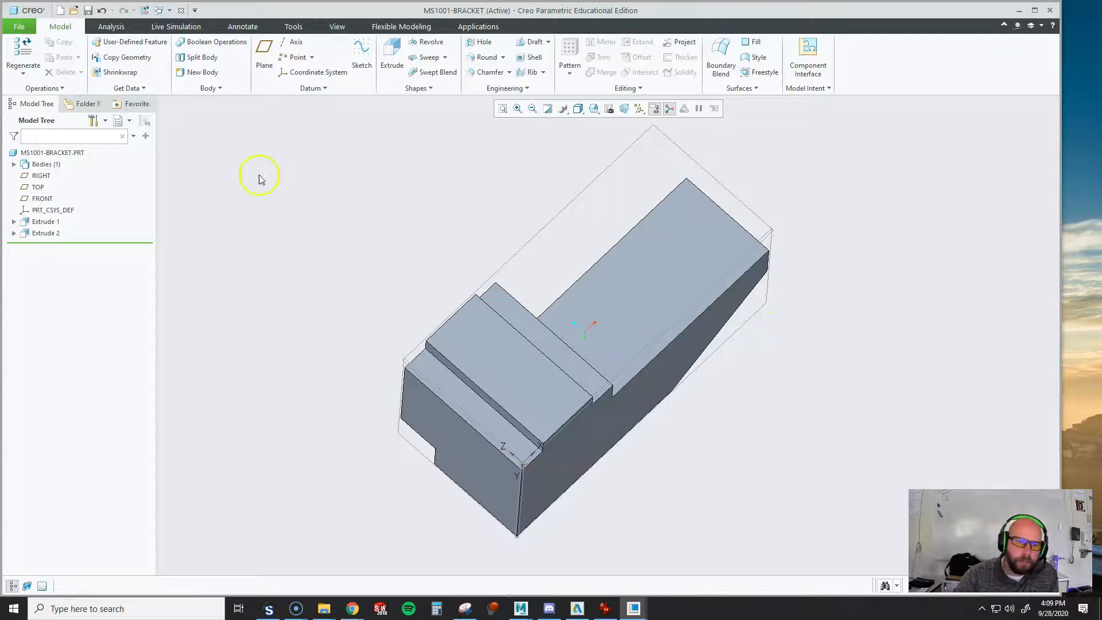
{"action": "left_click", "coordinate": [390, 58]}
{"action": "middle_click_drag", "start_coordinate": [566, 386], "coordinate": [578, 485]}
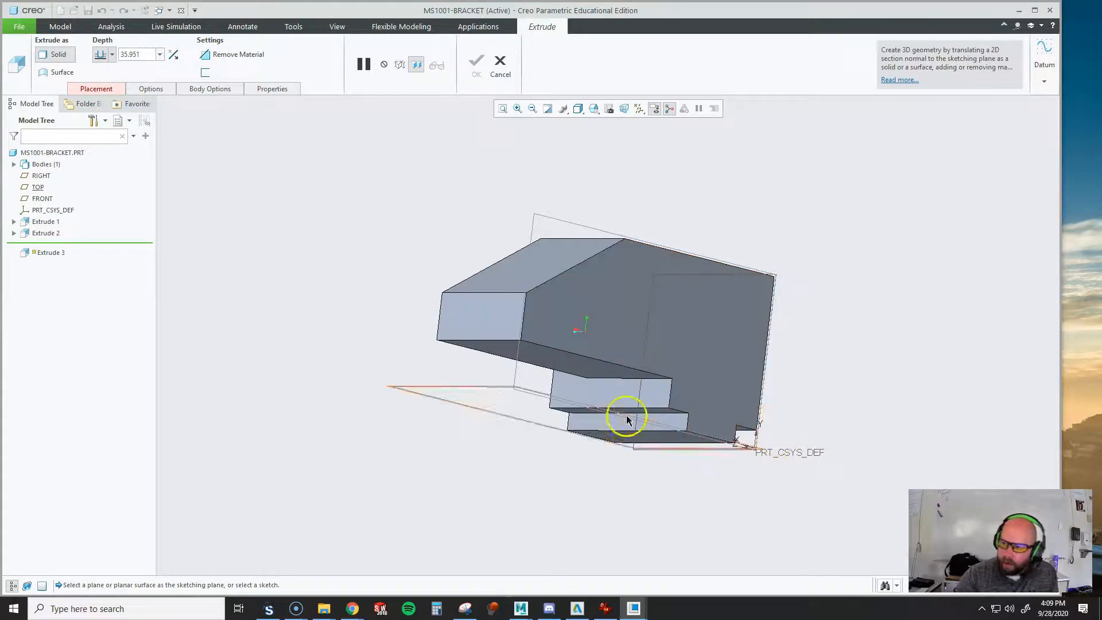
{"action": "mouse_move", "coordinate": [645, 448]}
{"action": "middle_mouse_down"}
{"action": "mouse_move", "coordinate": [721, 382]}
{"action": "mouse_move", "coordinate": [728, 301]}
{"action": "mouse_move", "coordinate": [711, 362]}
{"action": "mouse_move", "coordinate": [712, 334]}
{"action": "middle_mouse_up"}
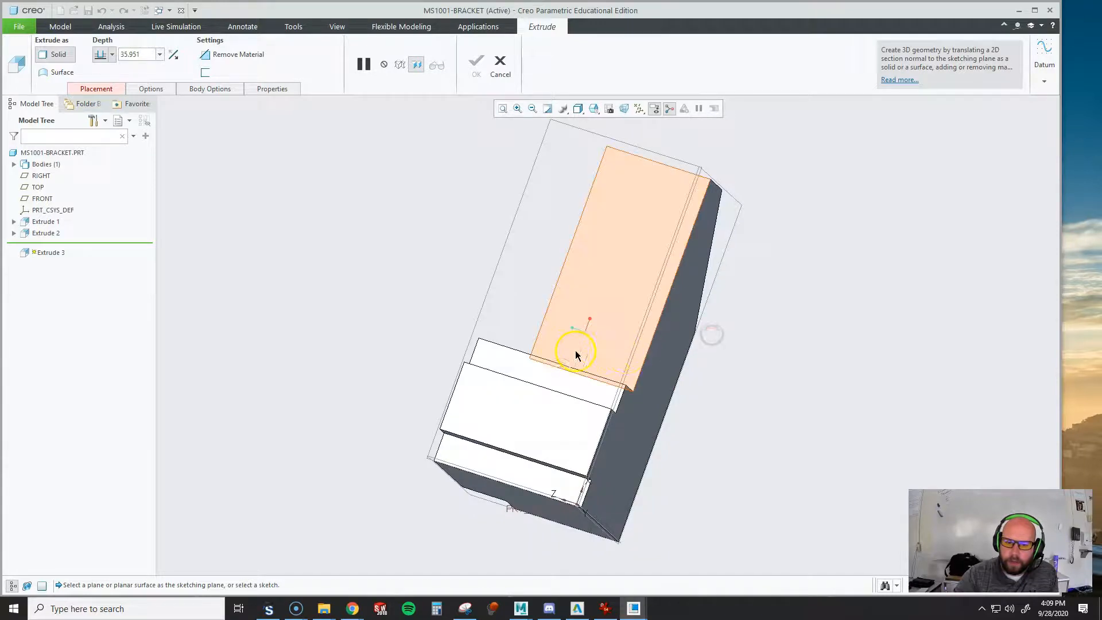
{"action": "left_click", "coordinate": [613, 357]}
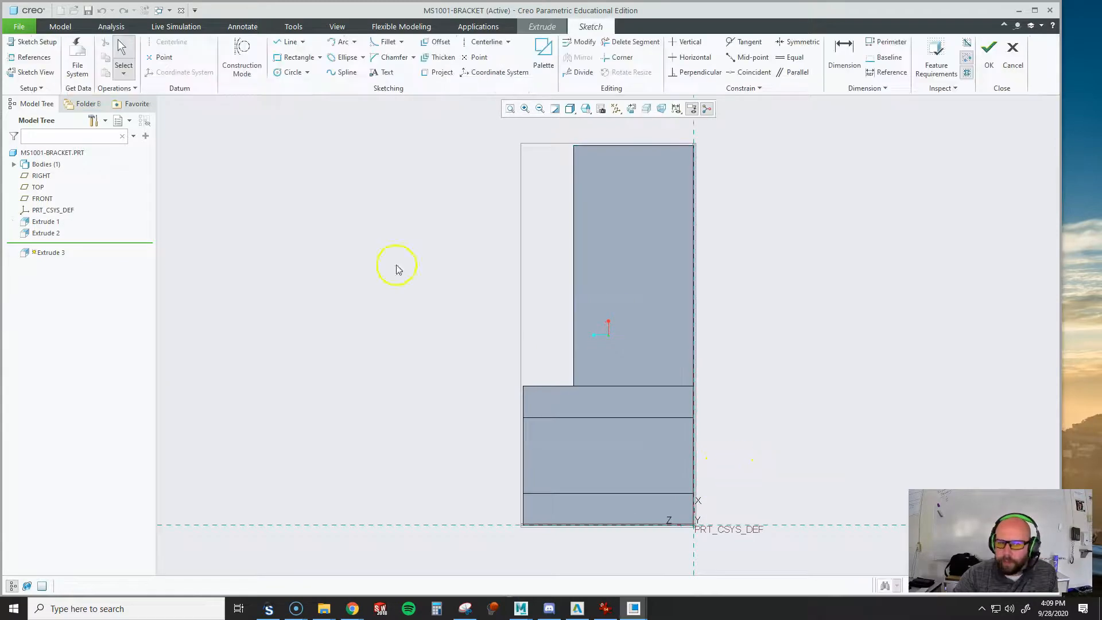
Sketch a closed L-shaped line profile over the arm's underside and the strip along the back edge, with its step edge about 28 mm long
{"action": "left_click", "coordinate": [281, 44]}
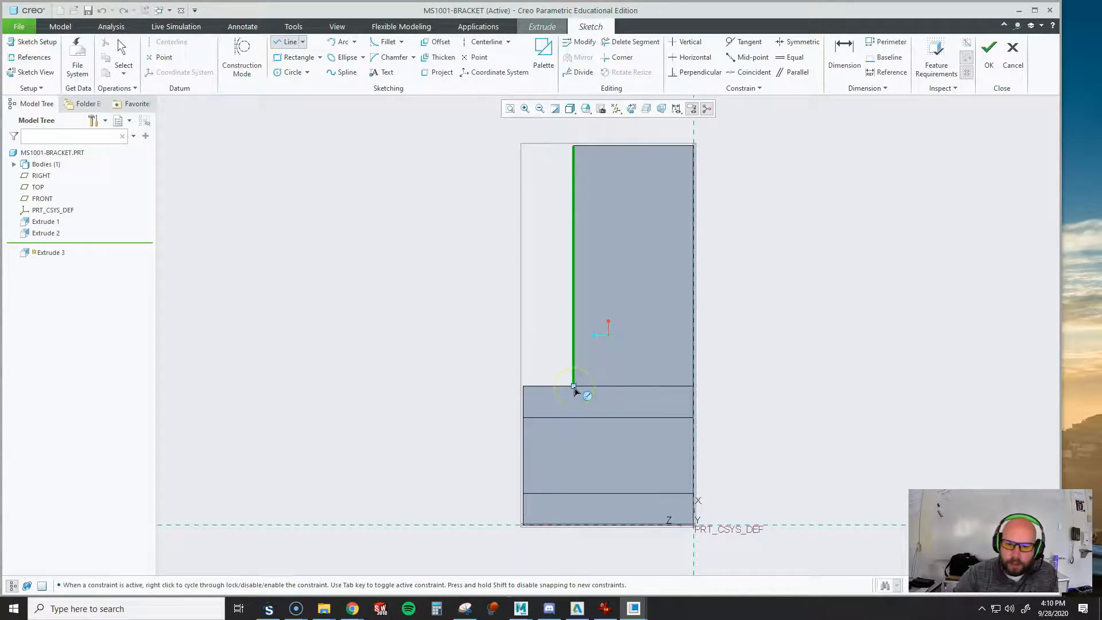
{"action": "left_click", "coordinate": [576, 387]}
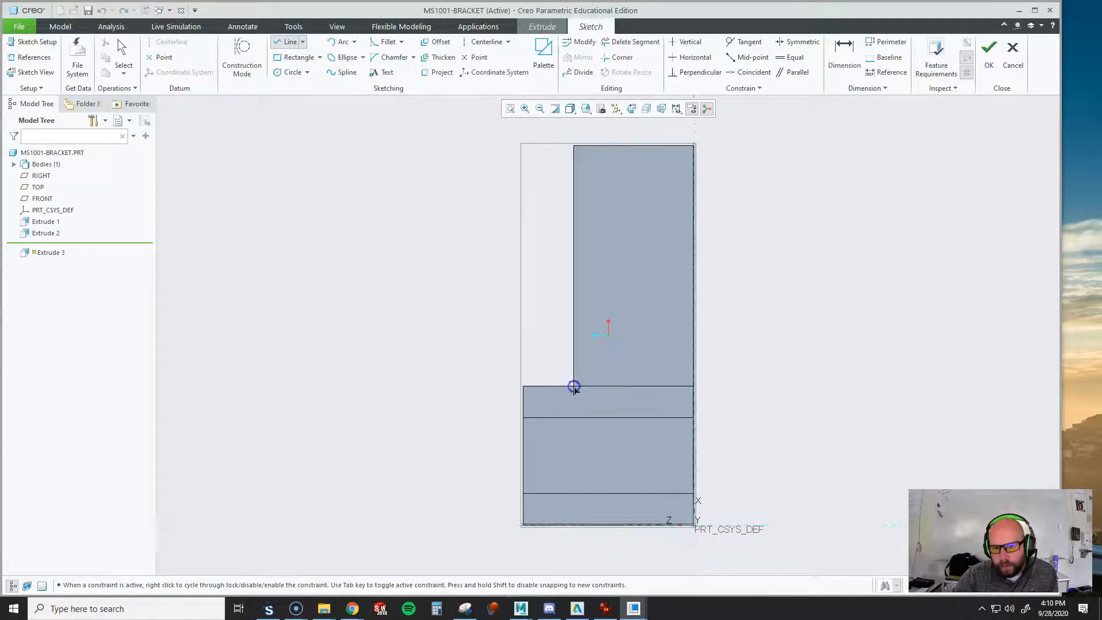
{"action": "left_click", "coordinate": [660, 387]}
{"action": "left_click", "coordinate": [662, 525]}
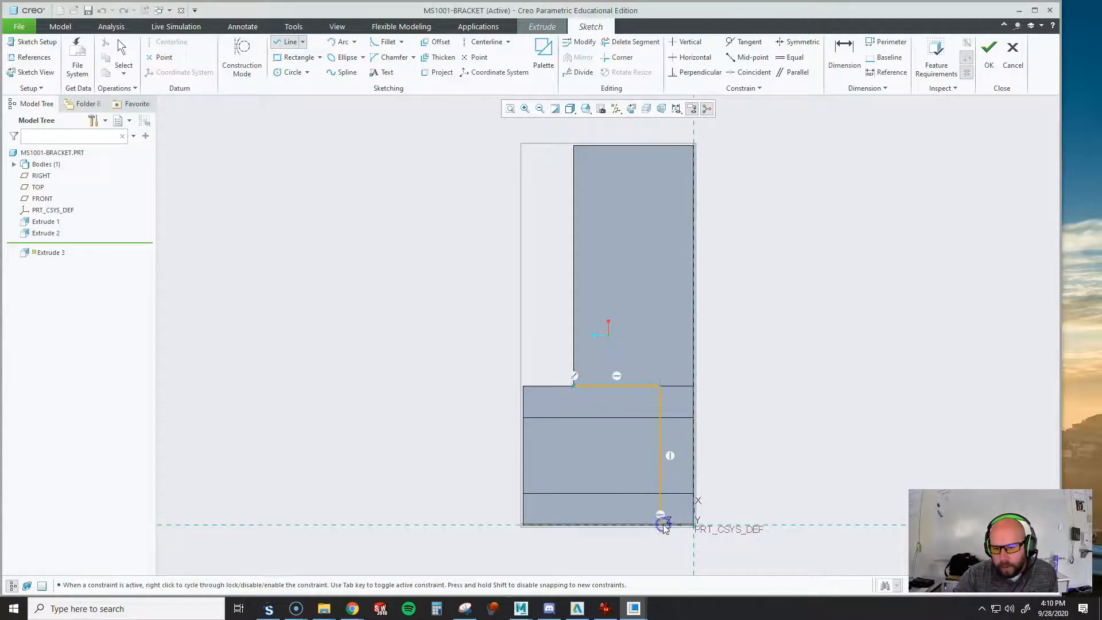
{"action": "left_click", "coordinate": [699, 525]}
{"action": "left_click", "coordinate": [693, 146]}
{"action": "left_click", "coordinate": [574, 147]}
{"action": "left_click", "coordinate": [575, 388]}
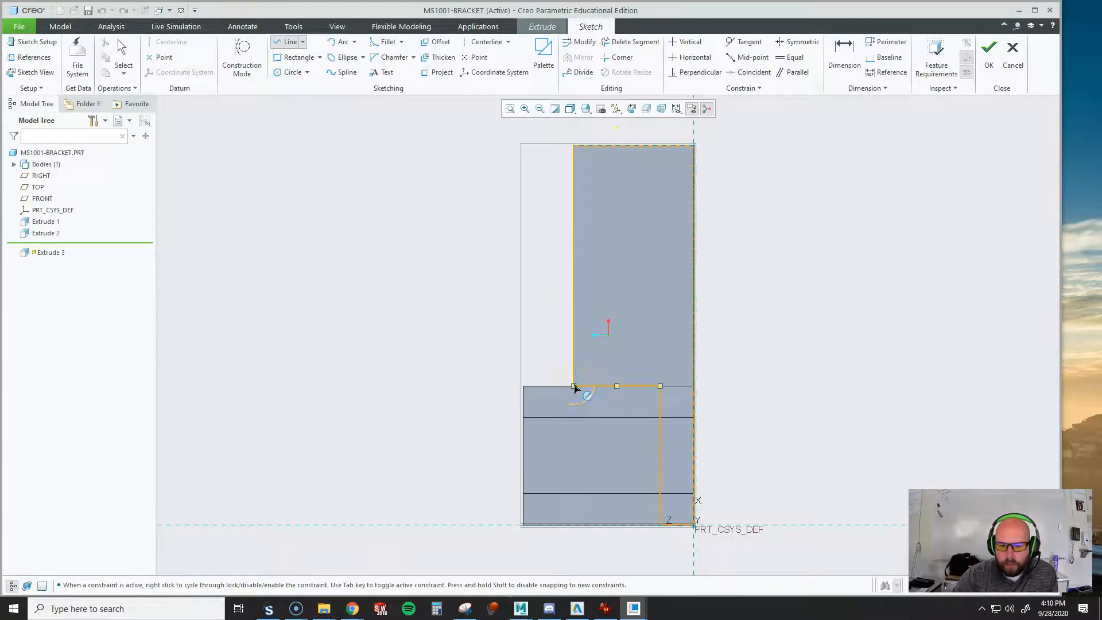
{"action": "left_click", "coordinate": [575, 386]}
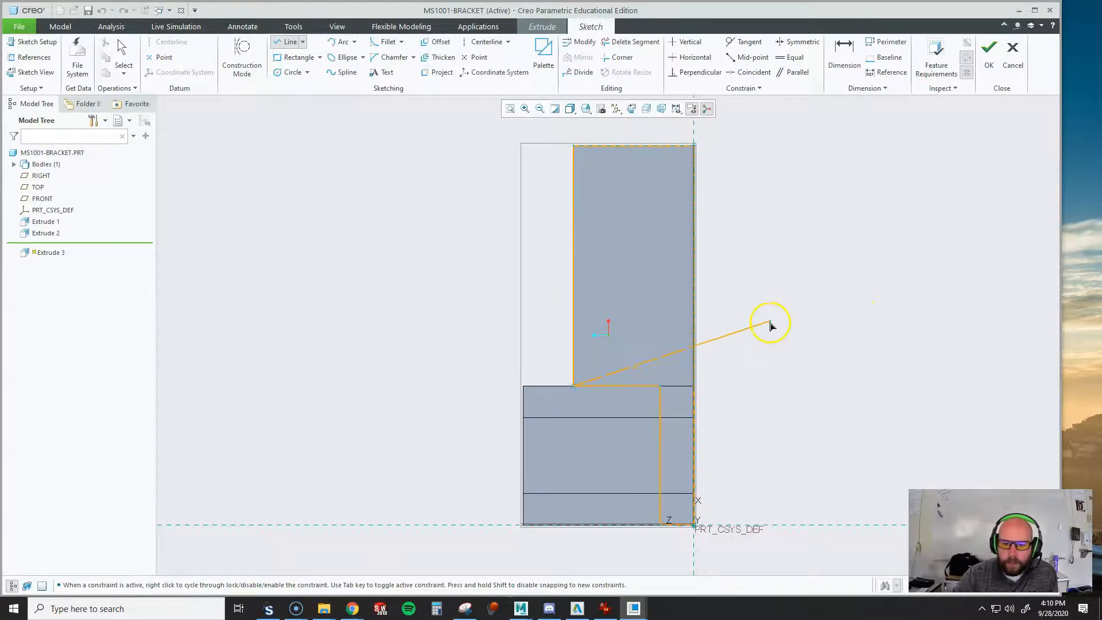
{"action": "middle_click", "coordinate": [770, 323]}
{"action": "middle_click", "coordinate": [809, 291]}
{"action": "mouse_move", "coordinate": [806, 290]}
{"action": "middle_mouse_down"}
{"action": "mouse_move", "coordinate": [812, 337]}
{"action": "mouse_move", "coordinate": [743, 322]}
{"action": "mouse_move", "coordinate": [737, 335]}
{"action": "mouse_move", "coordinate": [770, 342]}
{"action": "middle_mouse_up"}
{"action": "left_click", "coordinate": [633, 109]}
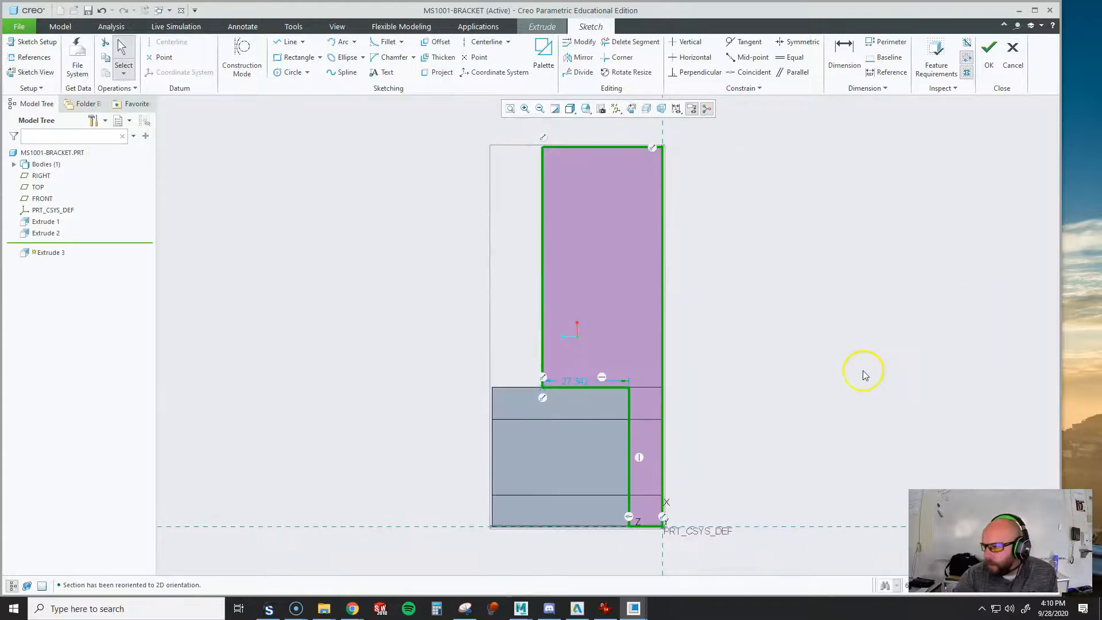
Dimension the strip's inner edge 42 mm from the front block's outer face and finish the sketch
{"action": "left_click", "coordinate": [844, 53]}
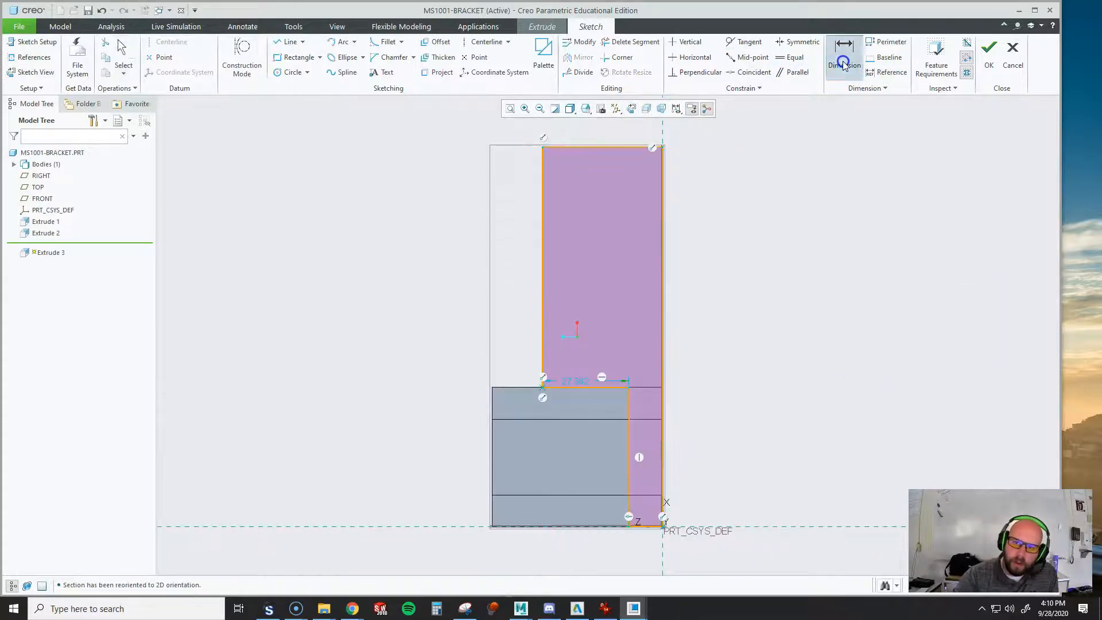
{"action": "left_click", "coordinate": [628, 401]}
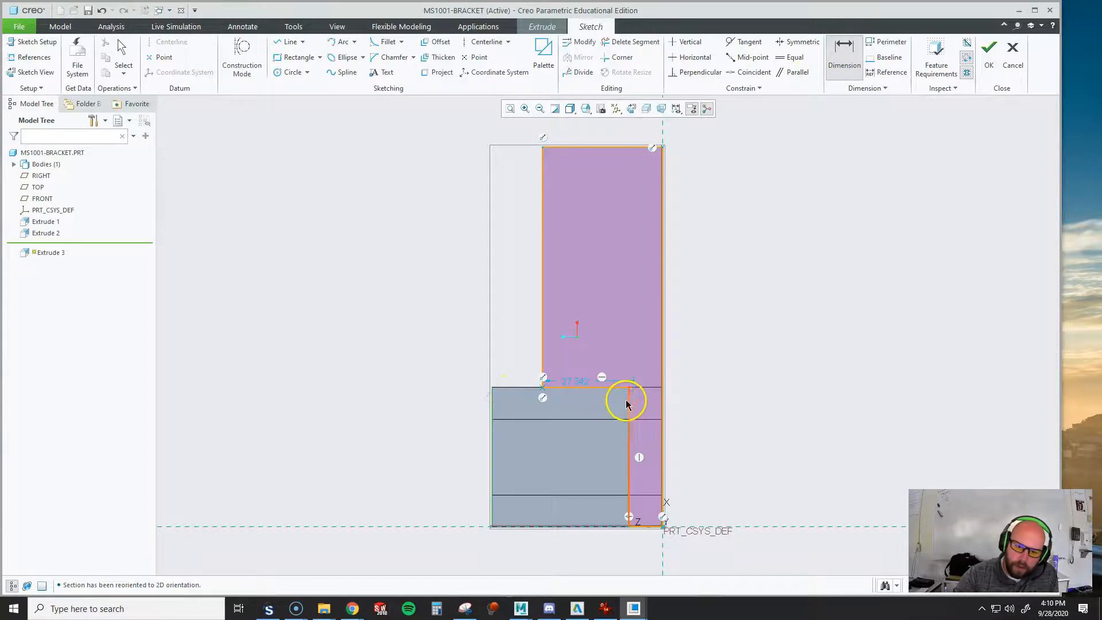
{"action": "middle_click", "coordinate": [515, 332]}
{"action": "type", "text": "42"}
{"action": "key", "text": "Return"}
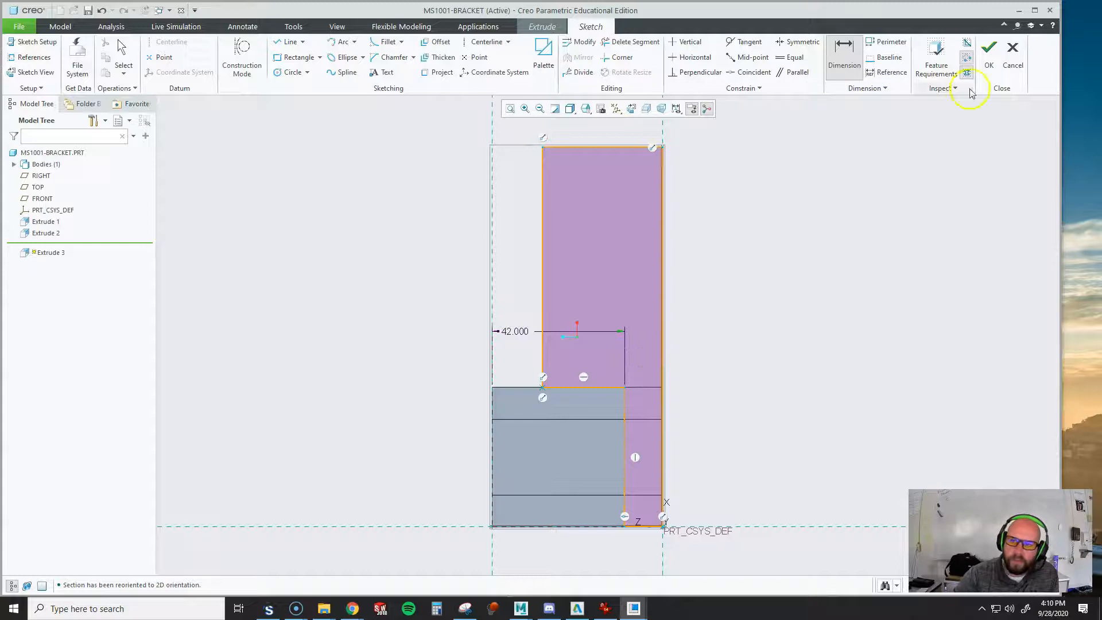
{"action": "left_click", "coordinate": [989, 65]}
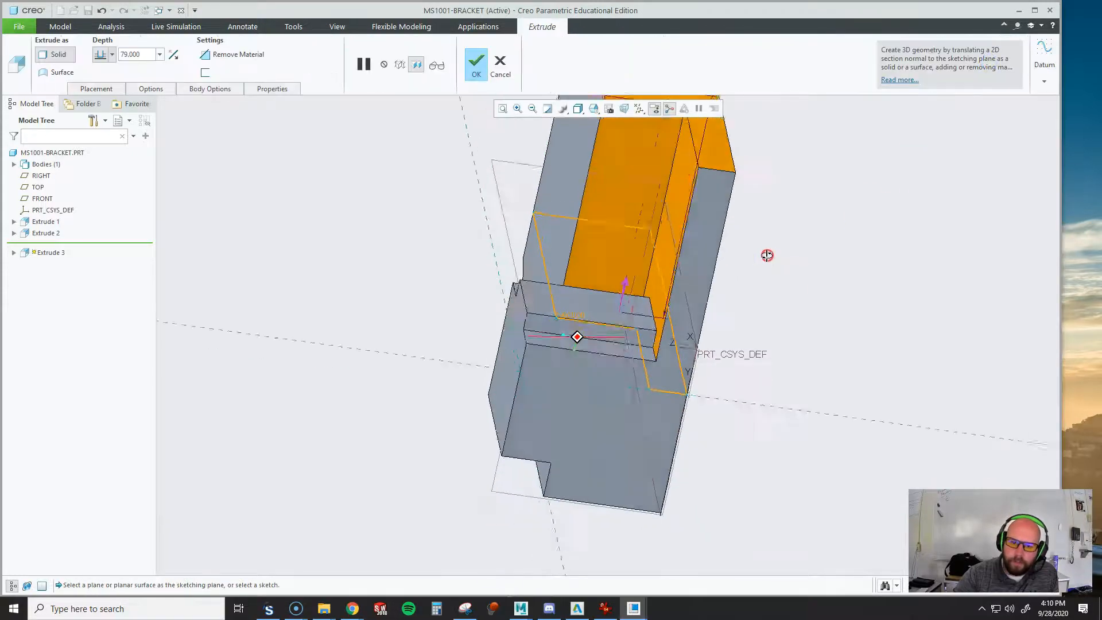
Cut the L-shaped profile through all material beyond the arm's underside using Remove Material
{"action": "left_click", "coordinate": [212, 54]}
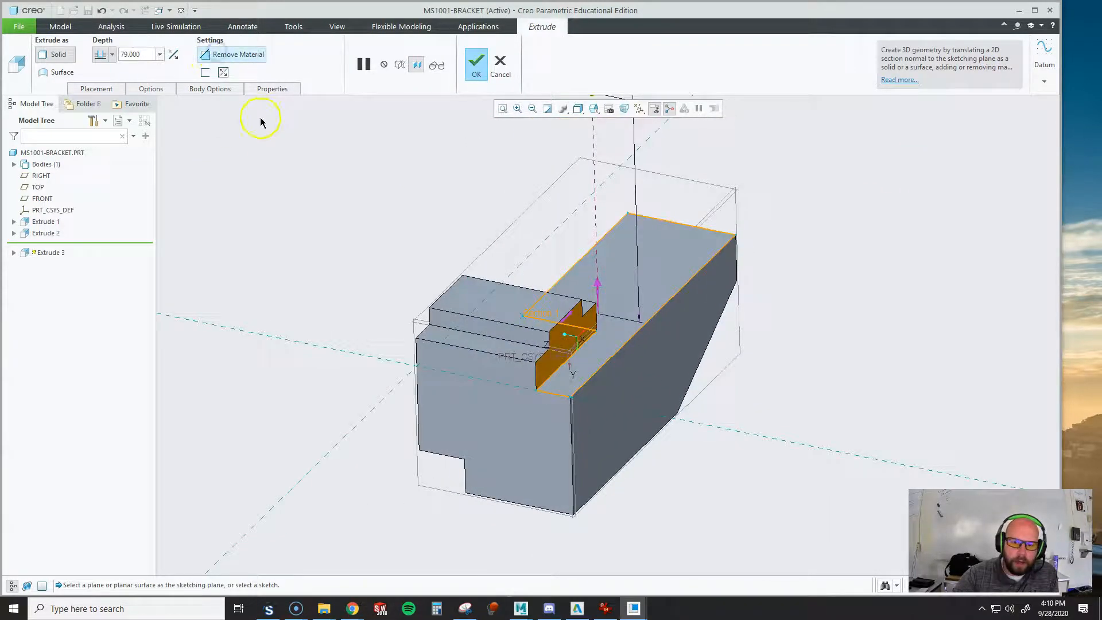
{"action": "left_click", "coordinate": [111, 55]}
{"action": "left_click", "coordinate": [106, 122]}
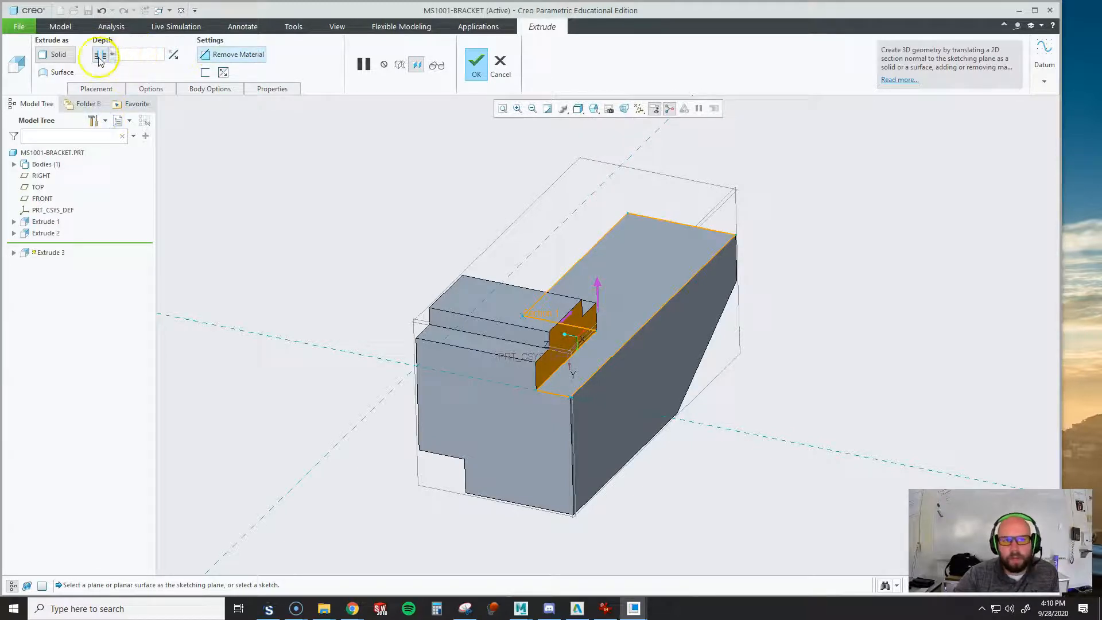
{"action": "middle_click_drag", "start_coordinate": [626, 264], "coordinate": [660, 306]}
{"action": "middle_click_drag", "start_coordinate": [811, 314], "coordinate": [784, 315]}
{"action": "scroll", "coordinate": [570, 264], "scroll_direction": "up", "scroll_amount": 2}
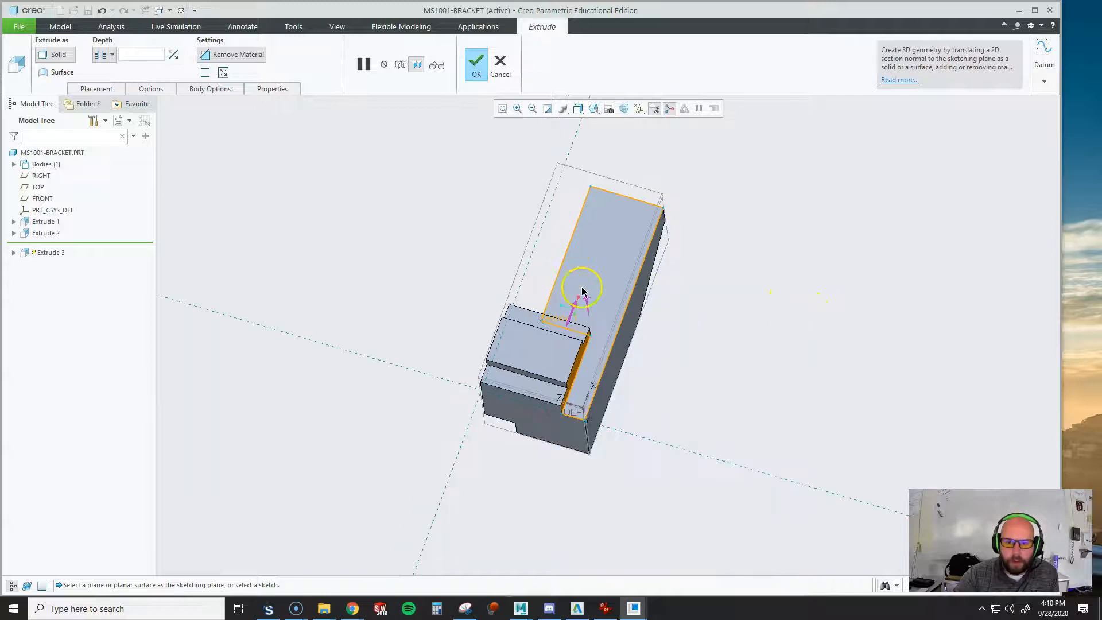
{"action": "scroll", "coordinate": [556, 379], "scroll_direction": "down", "scroll_amount": 1}
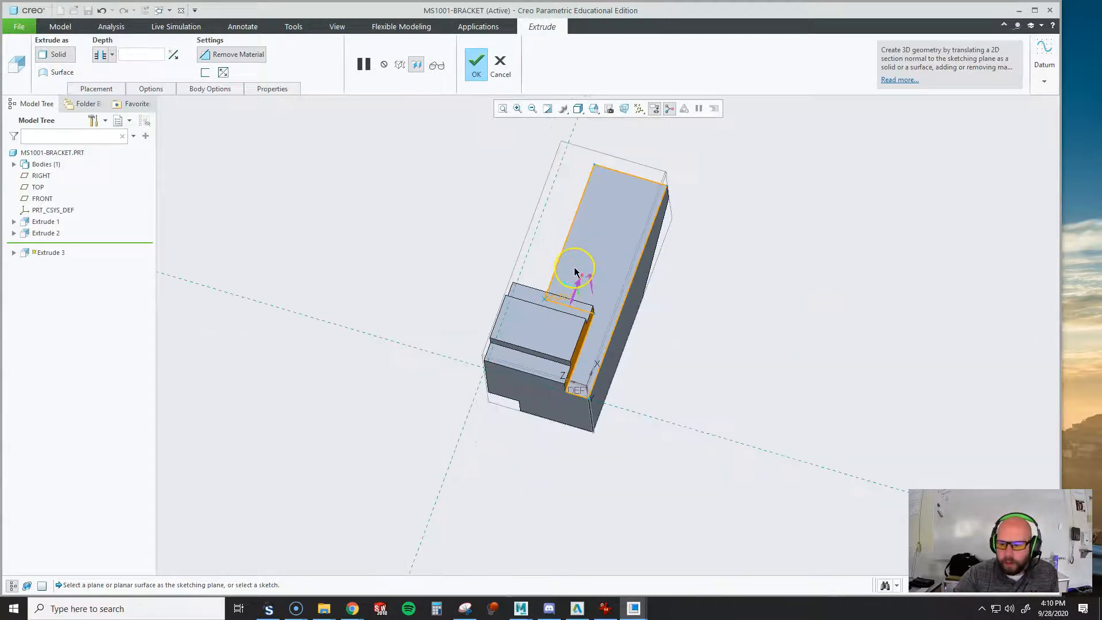
{"action": "scroll", "coordinate": [580, 273], "scroll_direction": "down", "scroll_amount": 1}
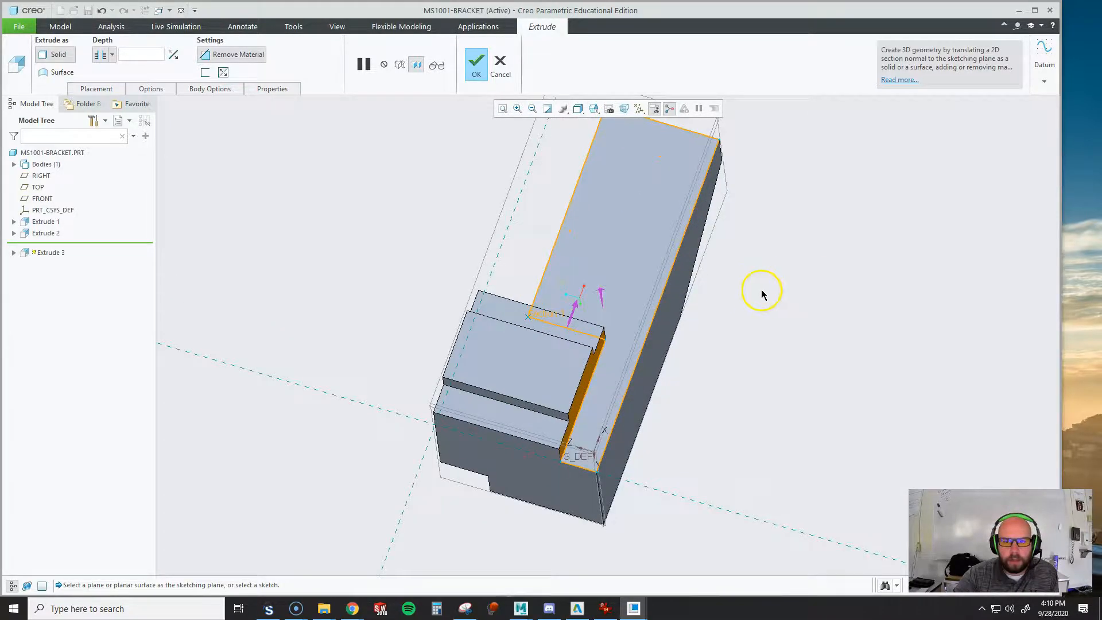
{"action": "middle_click", "coordinate": [822, 310]}
{"action": "middle_click_drag", "start_coordinate": [745, 310], "coordinate": [763, 359]}
Check the reference drawing's upper view for the dimensions of the angled cut at the arm's end
{"action": "key", "text": "alt+Tab"}
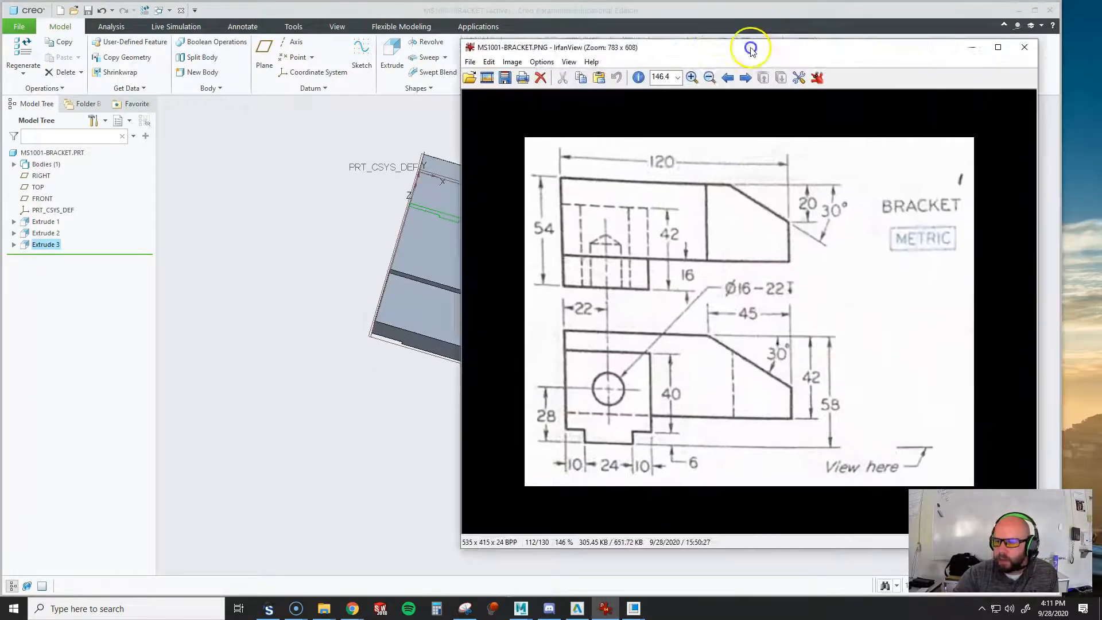
{"action": "left_click_drag", "start_coordinate": [750, 44], "coordinate": [637, 34]}
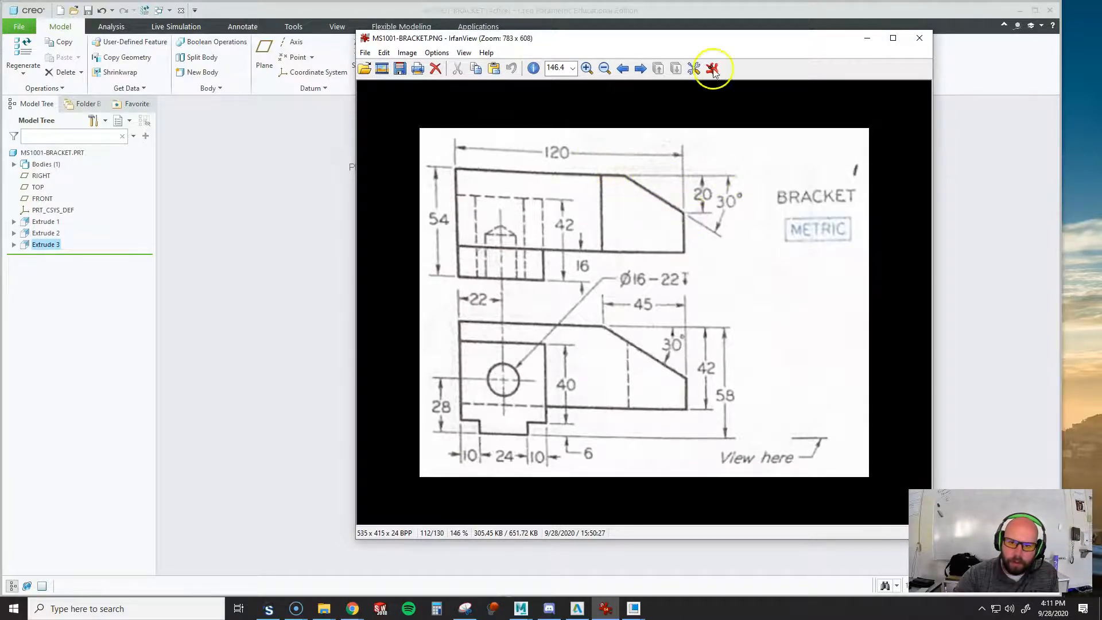
{"action": "left_click_drag", "start_coordinate": [724, 38], "coordinate": [1101, 97]}
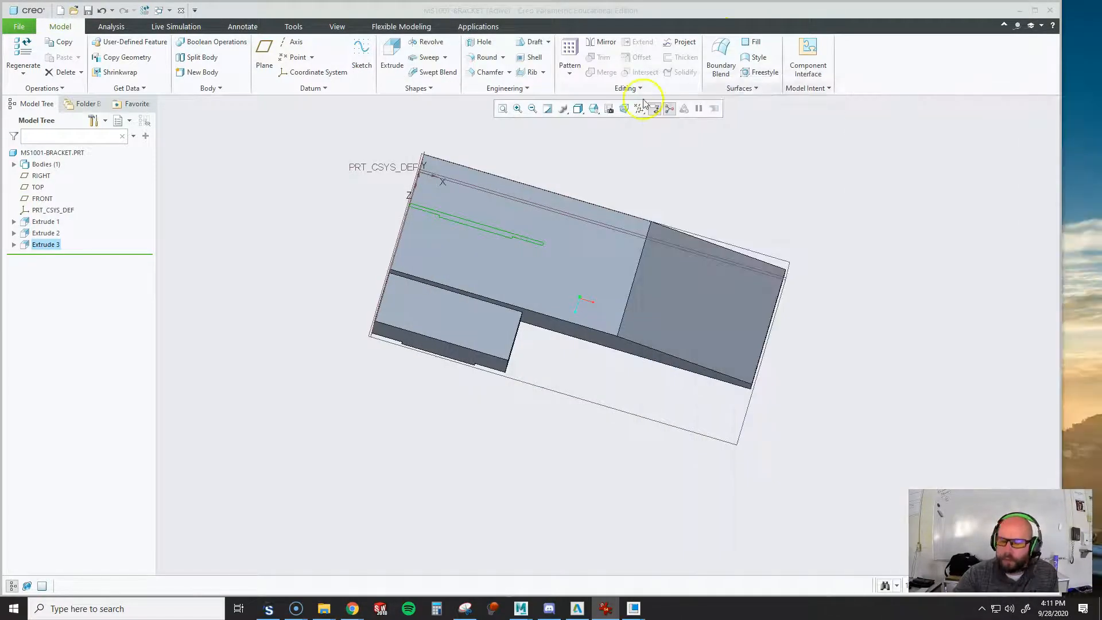
Start an extrusion on the bracket's top face and sketch a closed triangle at the arm's back outer corner, about 17 mm along the end edge
{"action": "left_click", "coordinate": [651, 158]}
{"action": "left_click", "coordinate": [401, 46]}
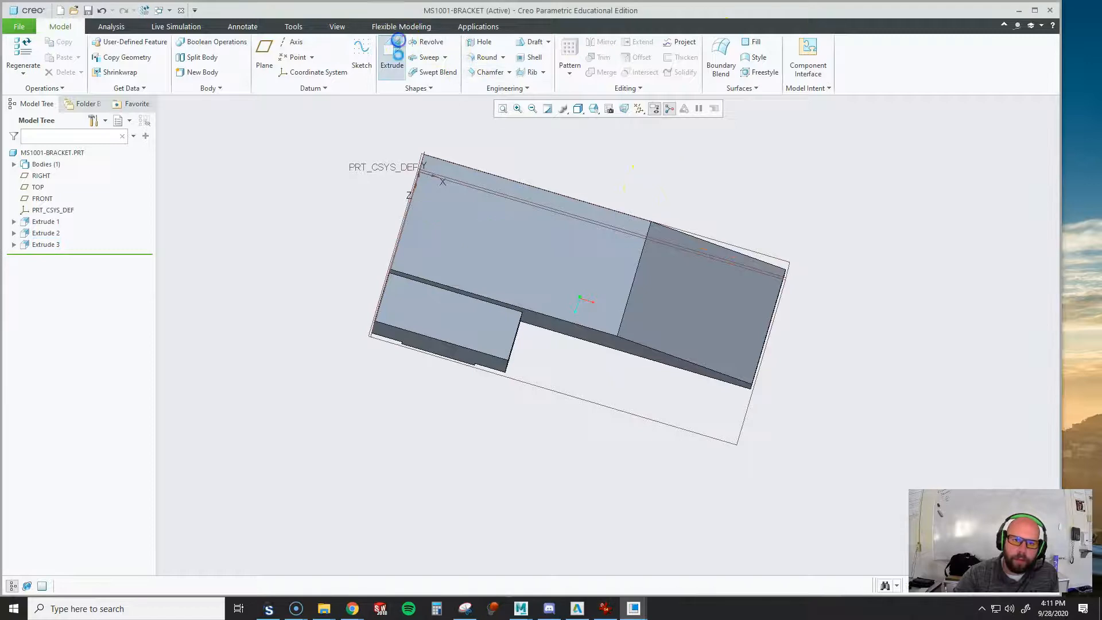
{"action": "left_click", "coordinate": [598, 259]}
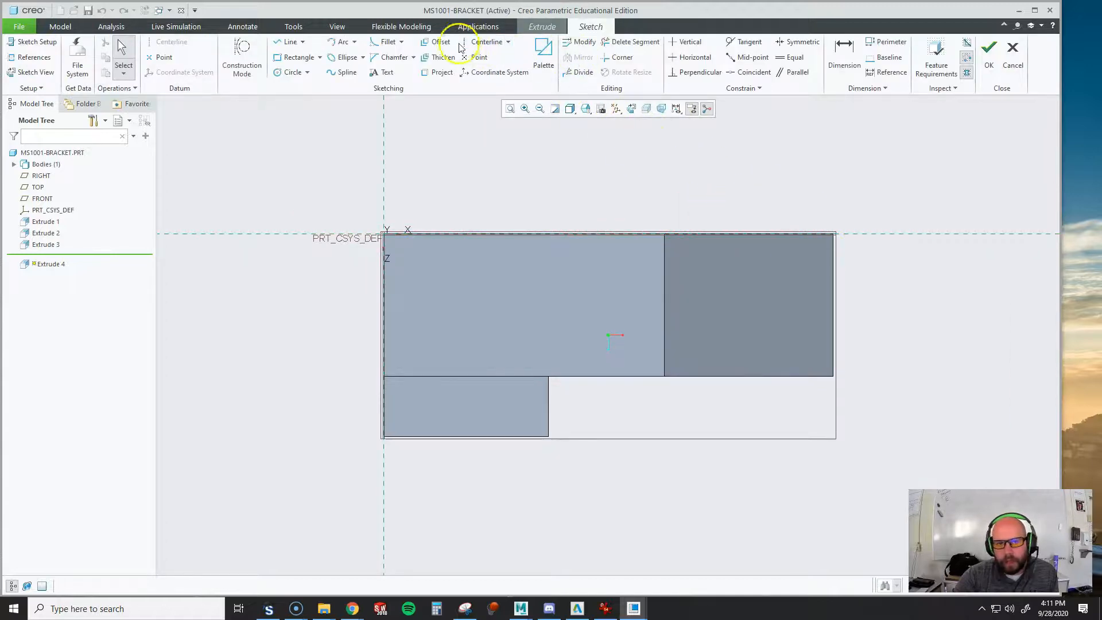
{"action": "left_click", "coordinate": [288, 41]}
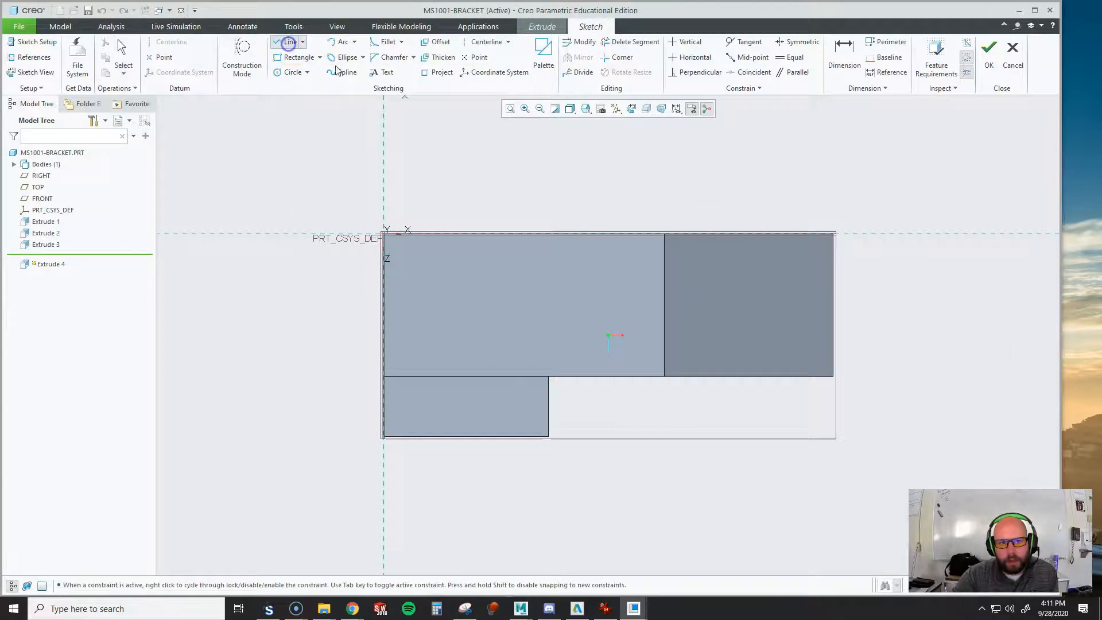
{"action": "left_click", "coordinate": [702, 234]}
{"action": "left_click", "coordinate": [836, 295]}
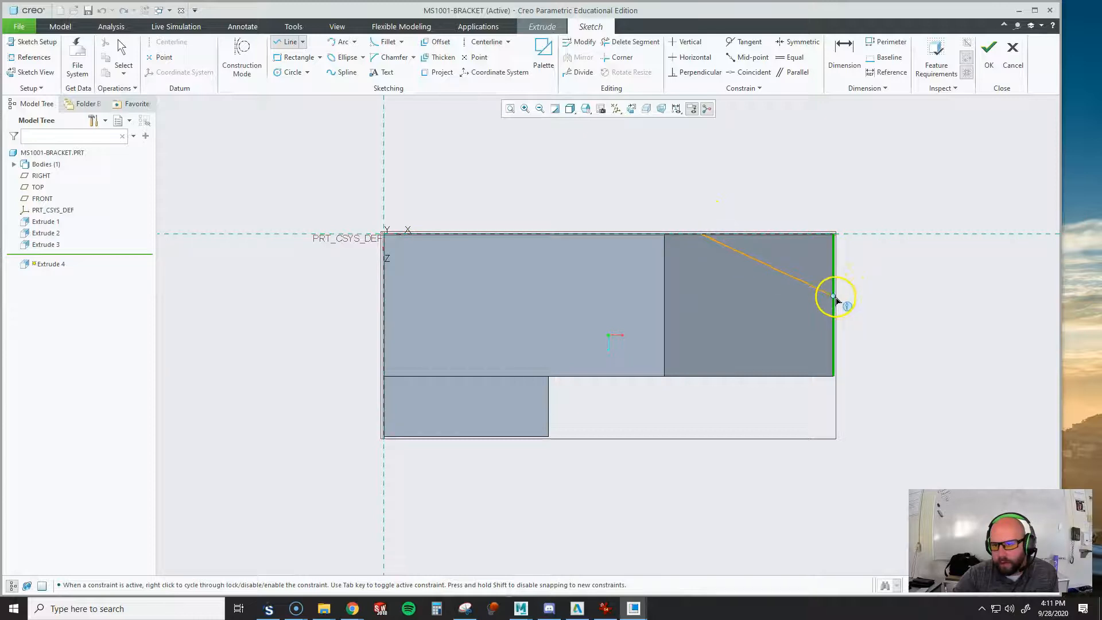
{"action": "left_click", "coordinate": [834, 234]}
{"action": "left_click", "coordinate": [703, 234]}
{"action": "middle_click", "coordinate": [778, 164]}
{"action": "middle_click", "coordinate": [777, 164]}
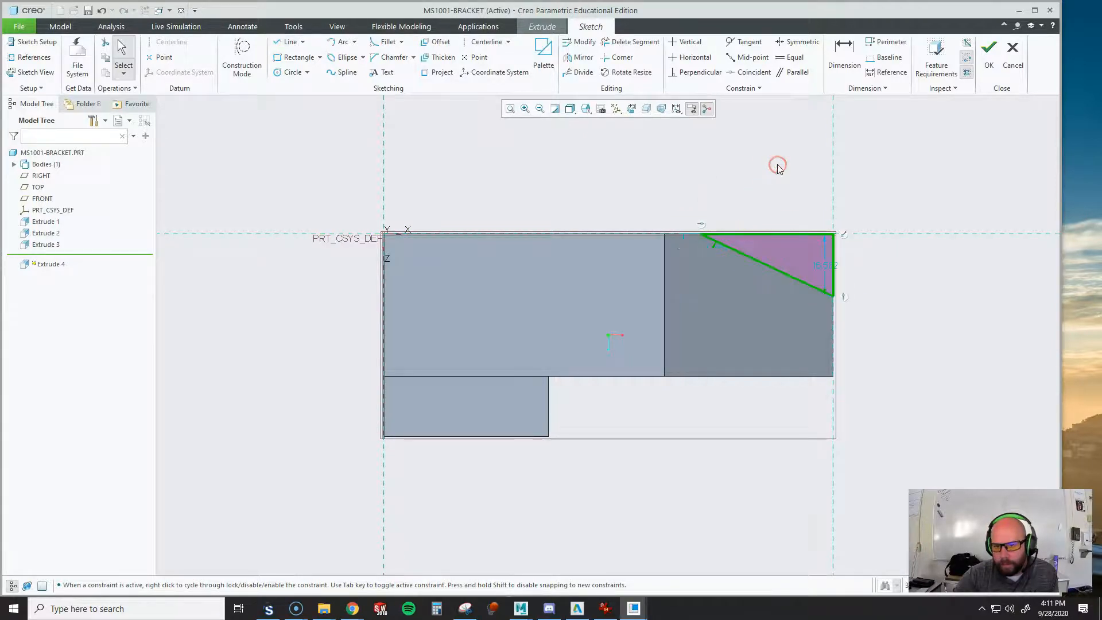
Dimension the triangle with a 30° angle to the back edge and 20 mm along the end edge, and finish the sketch
{"action": "left_click", "coordinate": [845, 53]}
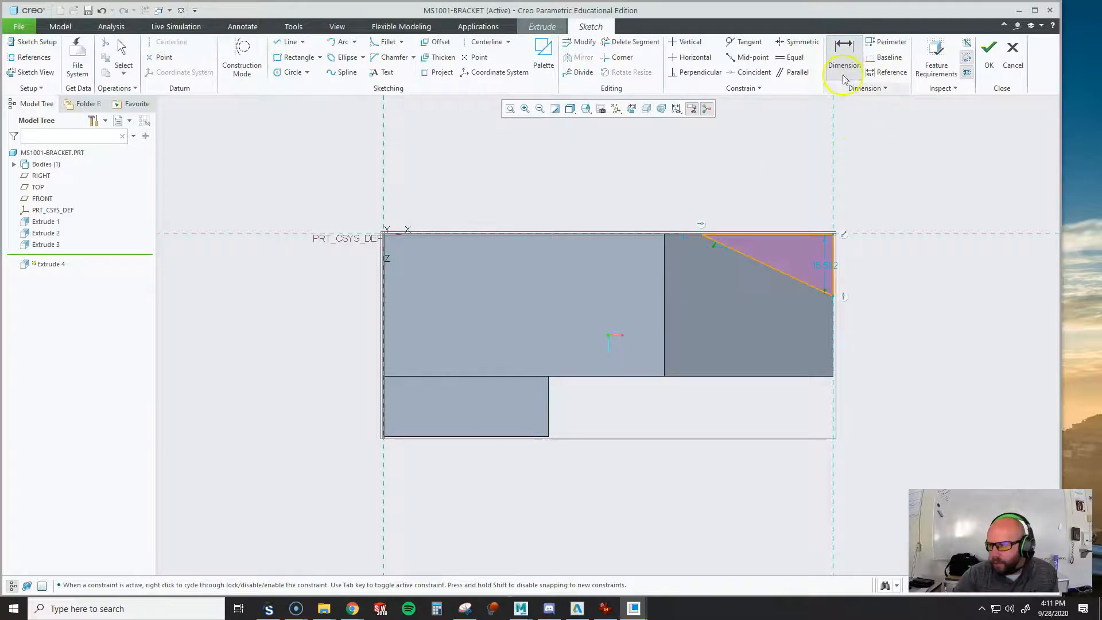
{"action": "middle_click", "coordinate": [899, 266]}
{"action": "left_click", "coordinate": [788, 272]}
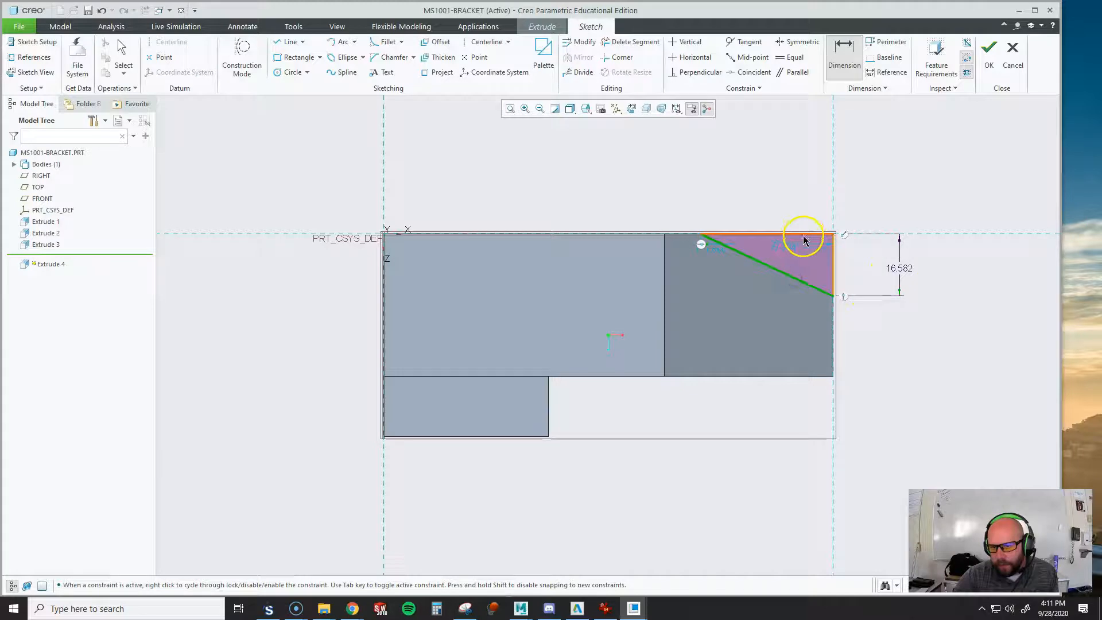
{"action": "middle_click", "coordinate": [865, 265]}
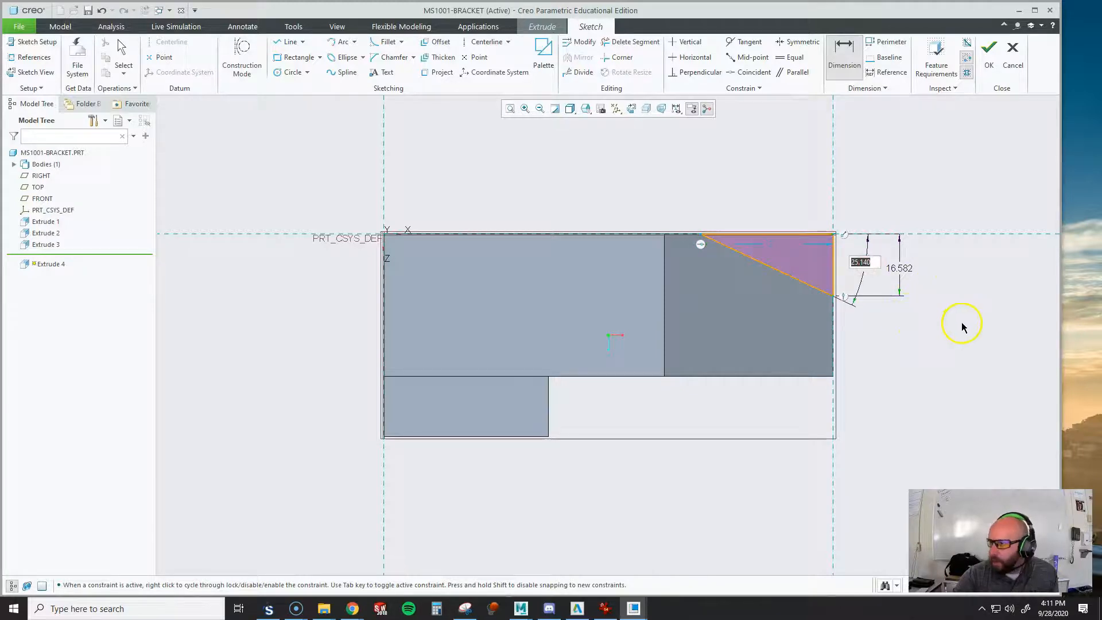
{"action": "key", "text": "Return"}
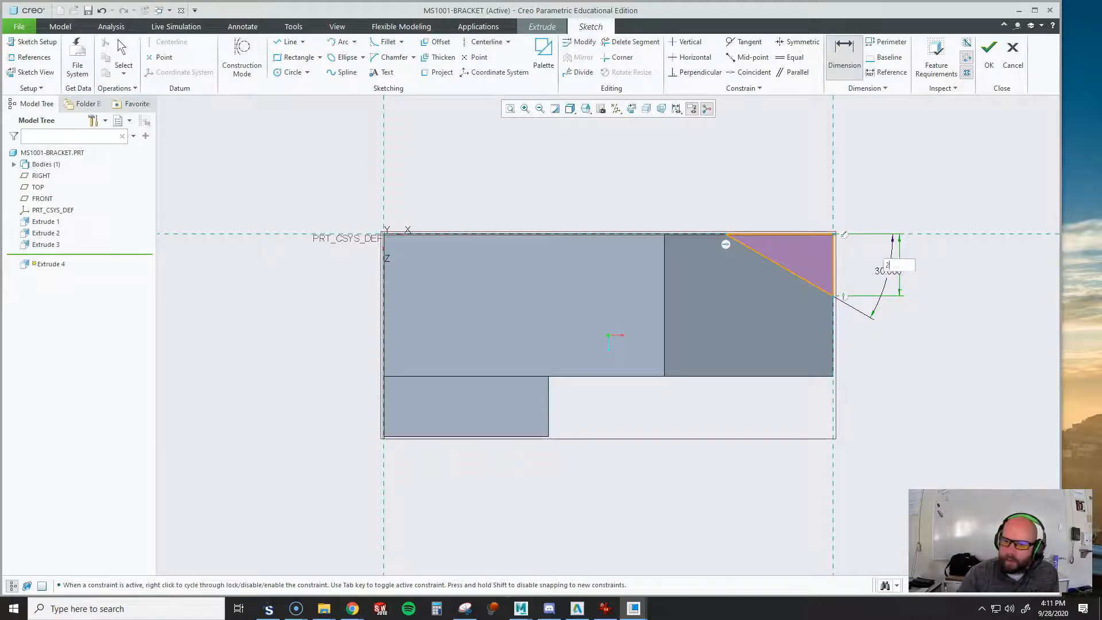
{"action": "key", "text": "Return"}
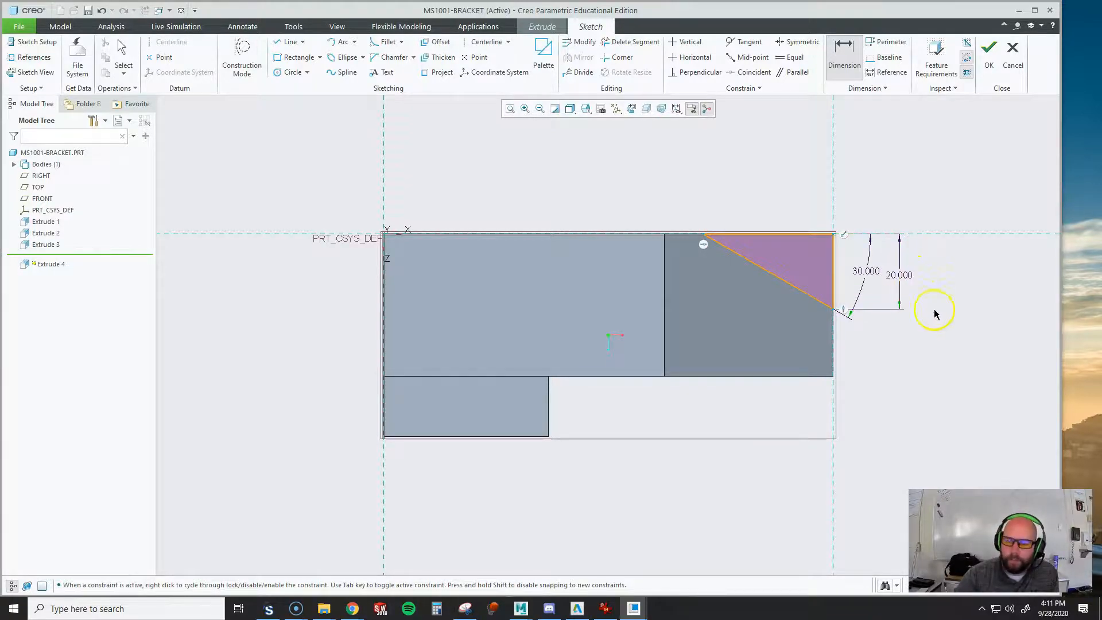
{"action": "left_click", "coordinate": [989, 55]}
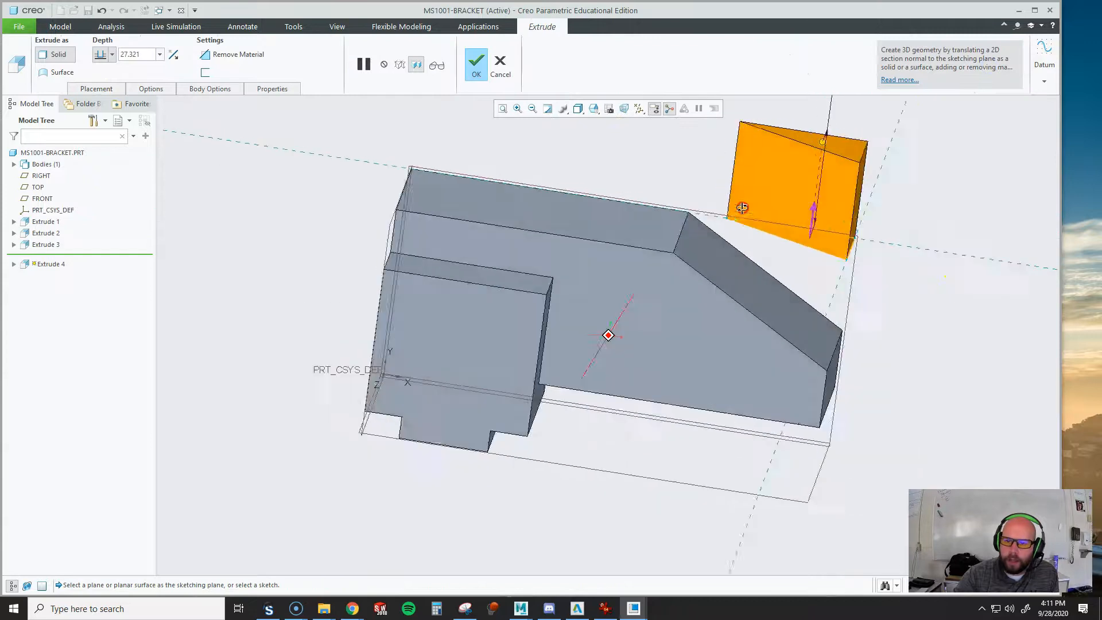
Cut the triangular profile downward through all of the arm's end corner using Remove Material, and complete the extrusion
{"action": "left_click", "coordinate": [227, 56]}
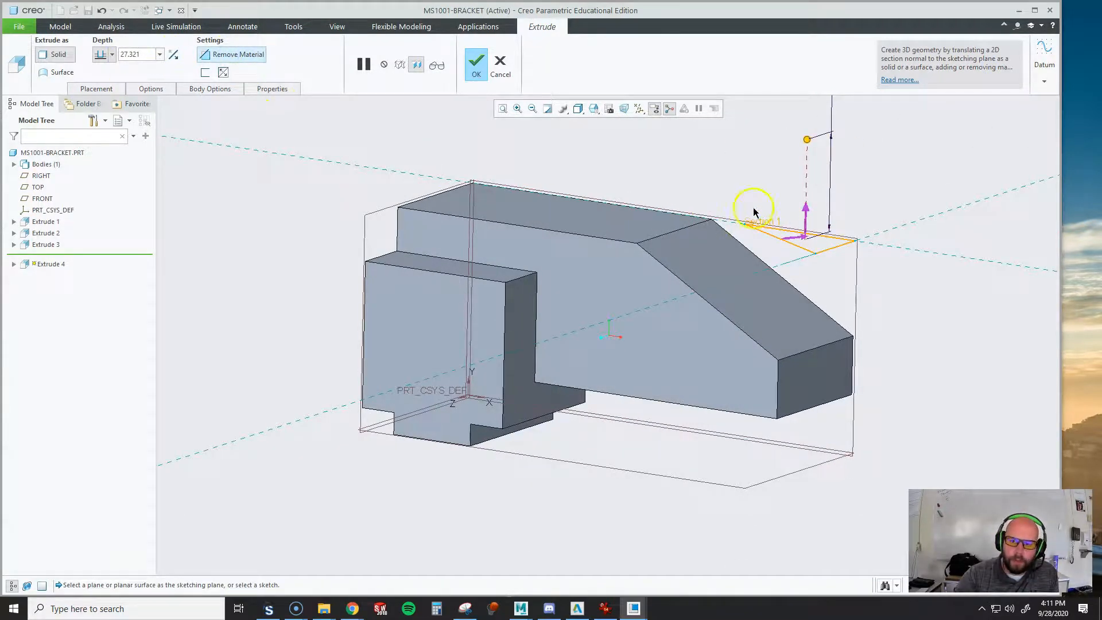
{"action": "key", "text": "ctrl"}
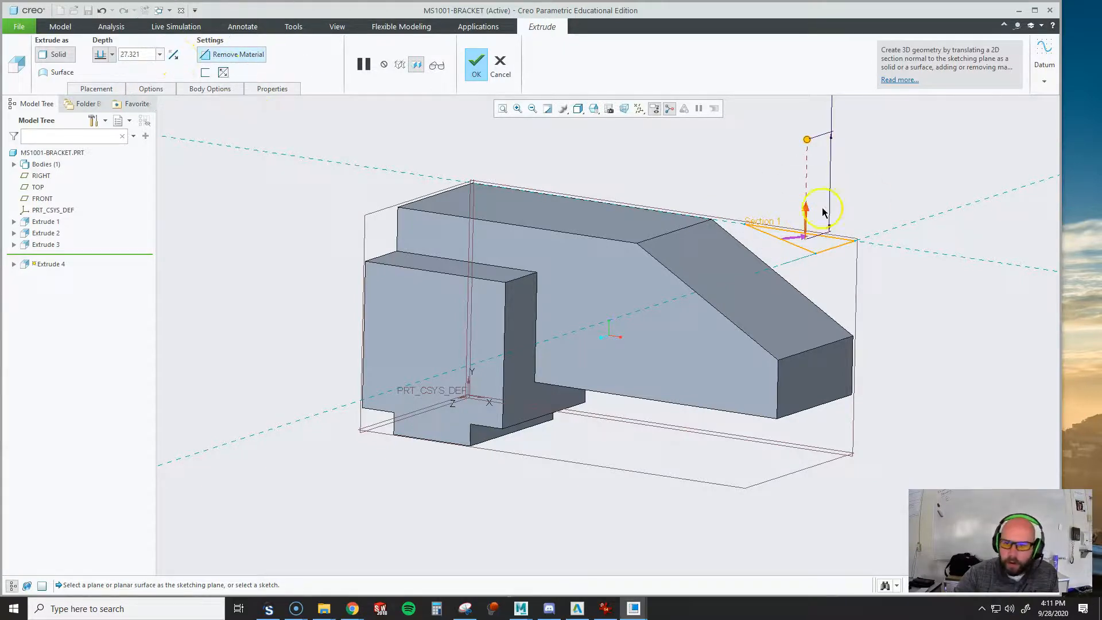
{"action": "left_click", "coordinate": [806, 213]}
{"action": "left_click", "coordinate": [112, 54]}
{"action": "left_click", "coordinate": [105, 126]}
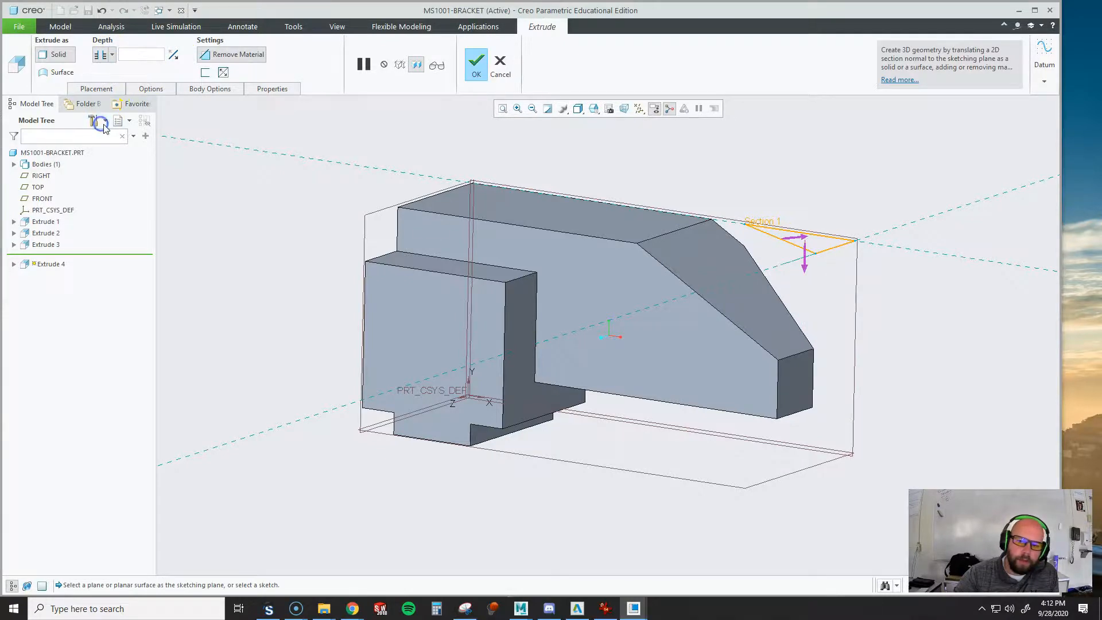
{"action": "mouse_move", "coordinate": [681, 254]}
{"action": "middle_mouse_down"}
{"action": "mouse_move", "coordinate": [647, 293]}
{"action": "mouse_move", "coordinate": [661, 272]}
{"action": "mouse_move", "coordinate": [687, 267]}
{"action": "middle_mouse_up"}
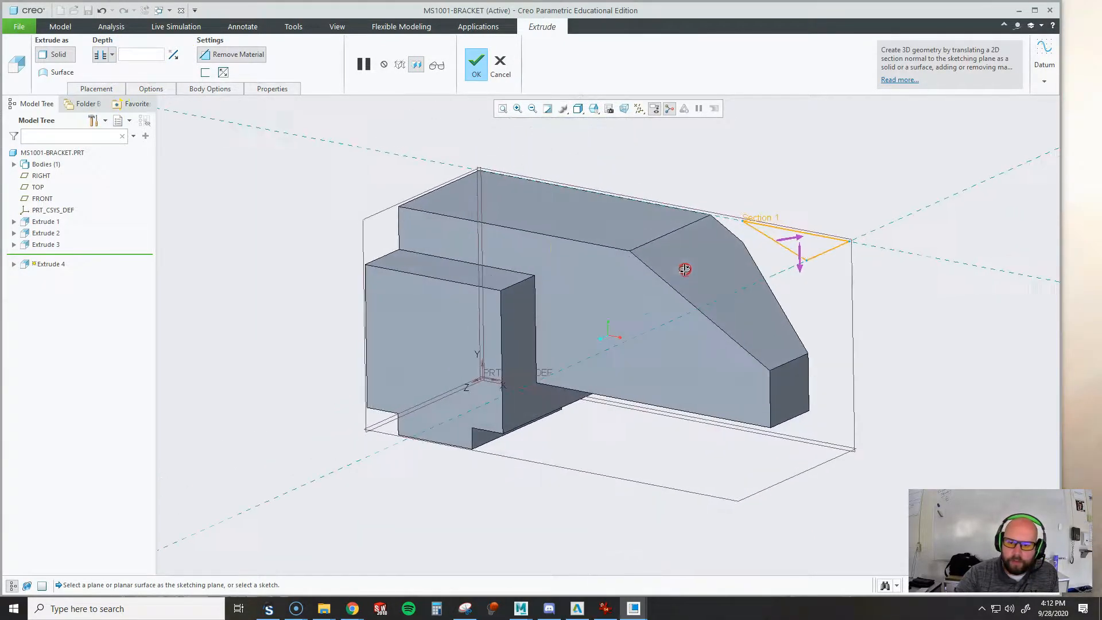
{"action": "middle_click", "coordinate": [766, 181]}
Check the hole callout on the reference drawing, start a simple hole with the standard drill profile, and view its shape settings
{"action": "mouse_move", "coordinate": [849, 204]}
{"action": "middle_mouse_down"}
{"action": "mouse_move", "coordinate": [773, 238]}
{"action": "mouse_move", "coordinate": [832, 225]}
{"action": "mouse_move", "coordinate": [784, 186]}
{"action": "mouse_move", "coordinate": [826, 192]}
{"action": "mouse_move", "coordinate": [868, 256]}
{"action": "mouse_move", "coordinate": [852, 226]}
{"action": "middle_mouse_up"}
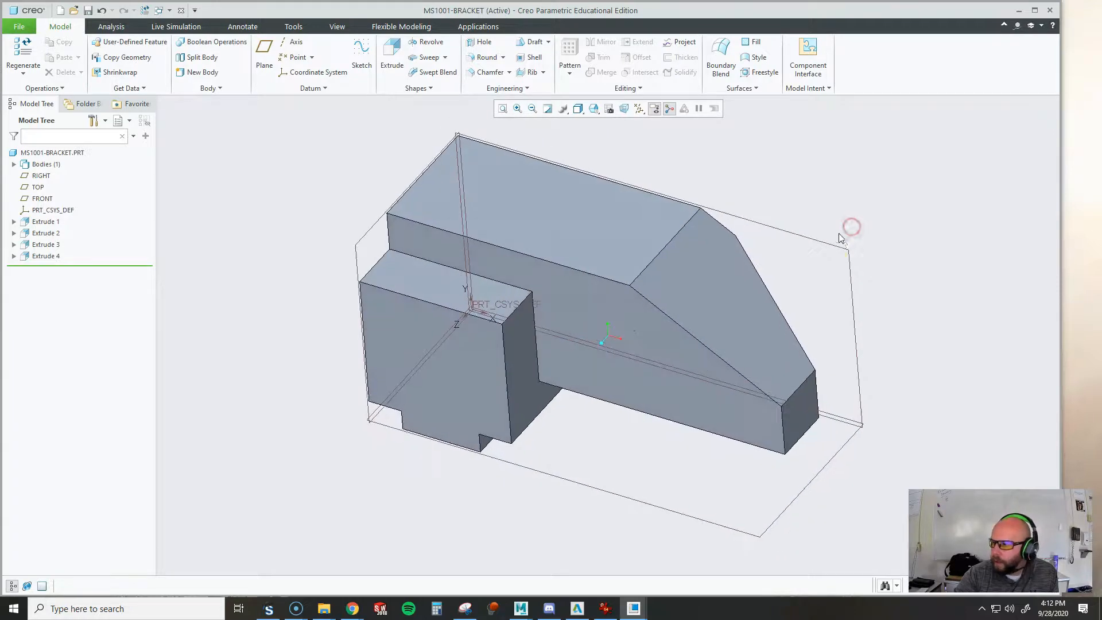
{"action": "scroll", "coordinate": [828, 265], "scroll_direction": "up", "scroll_amount": 2}
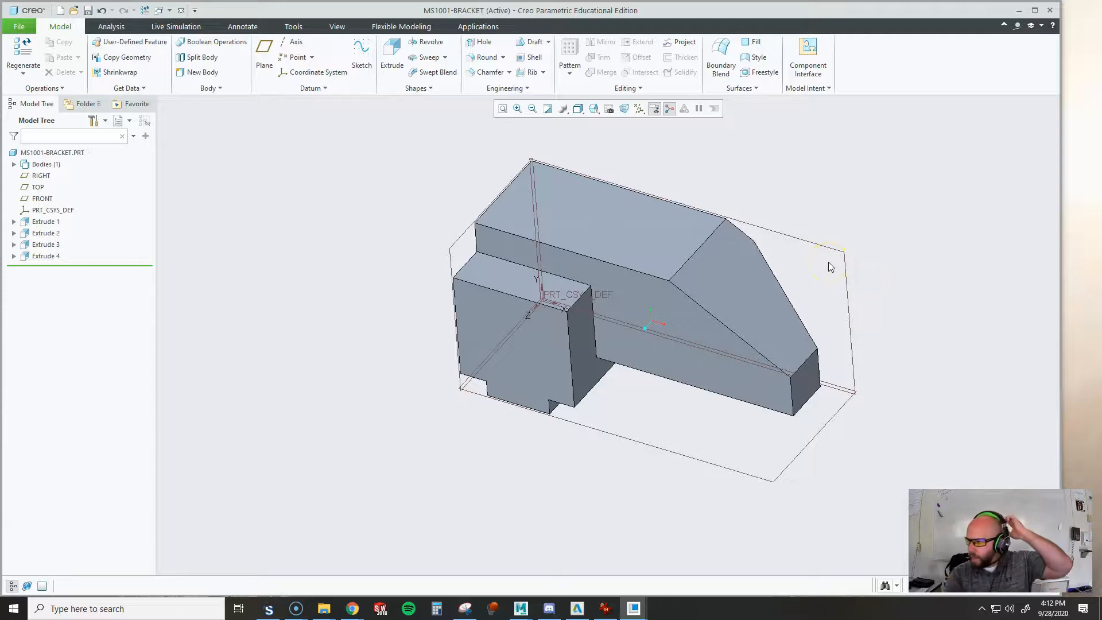
{"action": "left_click_drag", "start_coordinate": [1101, 92], "coordinate": [496, 41]}
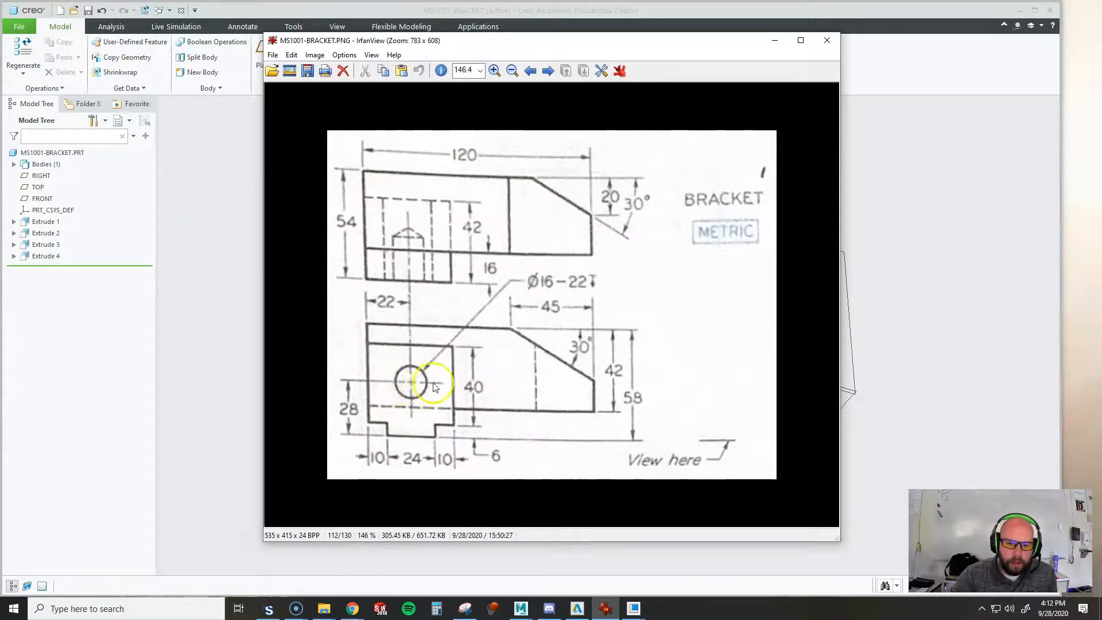
{"action": "mouse_move", "coordinate": [526, 42]}
{"action": "left_mouse_down"}
{"action": "mouse_move", "coordinate": [1101, 107]}
{"action": "mouse_move", "coordinate": [1101, 97]}
{"action": "left_mouse_up"}
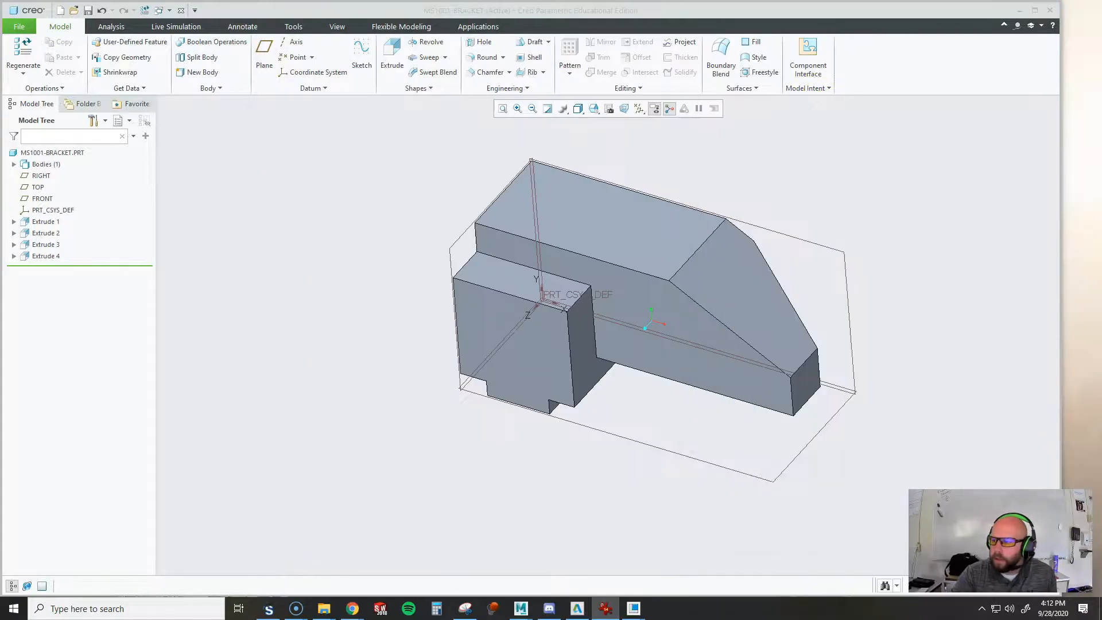
{"action": "left_click", "coordinate": [480, 43]}
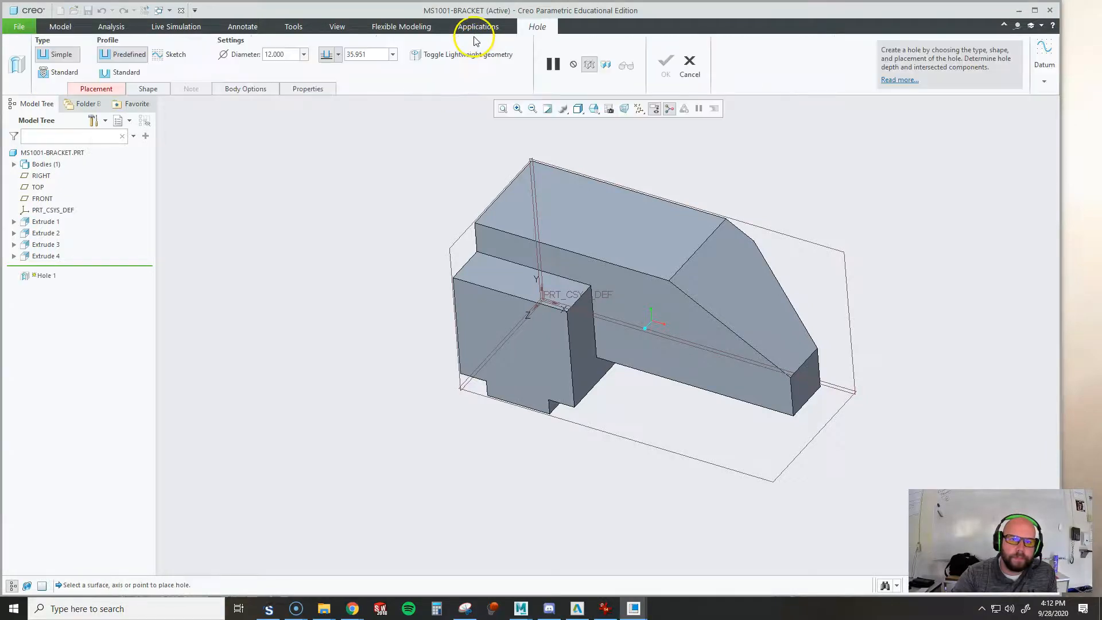
{"action": "left_click", "coordinate": [120, 74]}
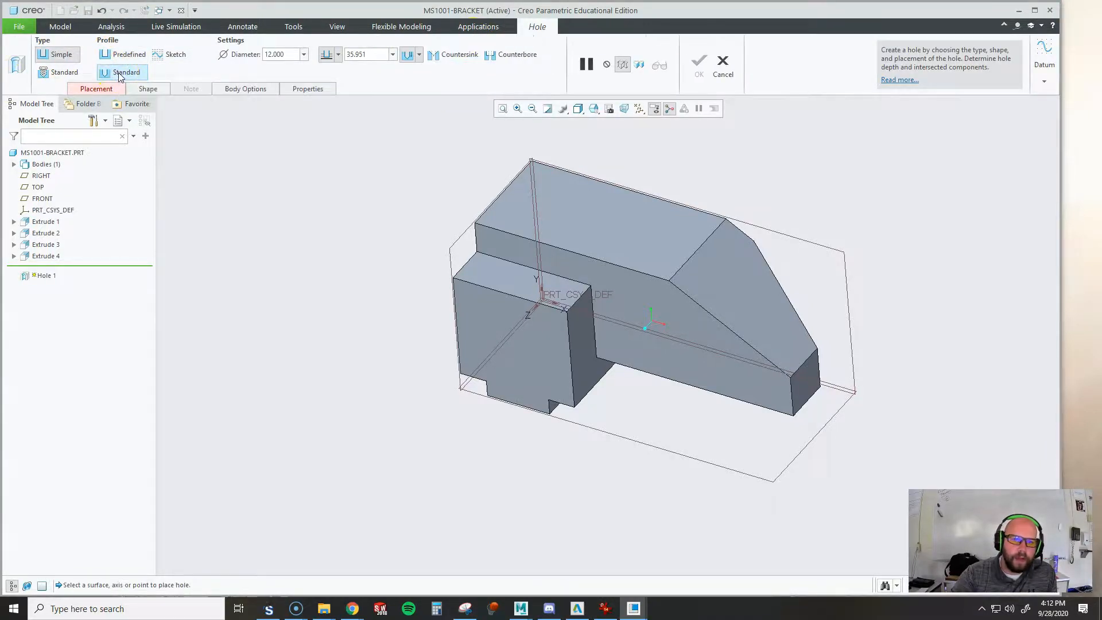
{"action": "left_click", "coordinate": [139, 91]}
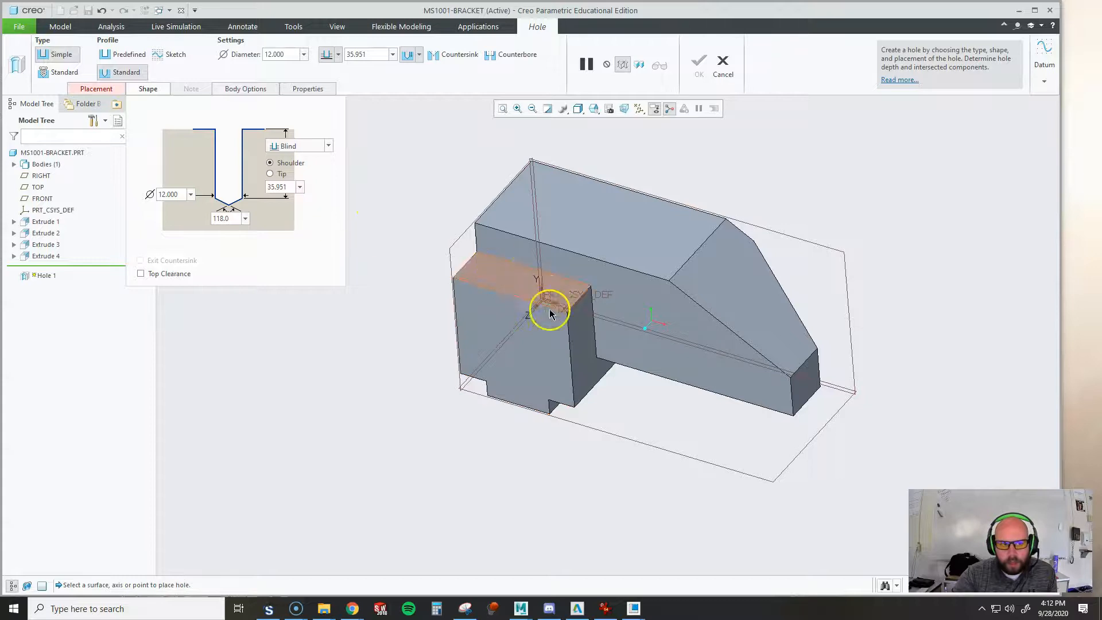
{"action": "left_click", "coordinate": [148, 88]}
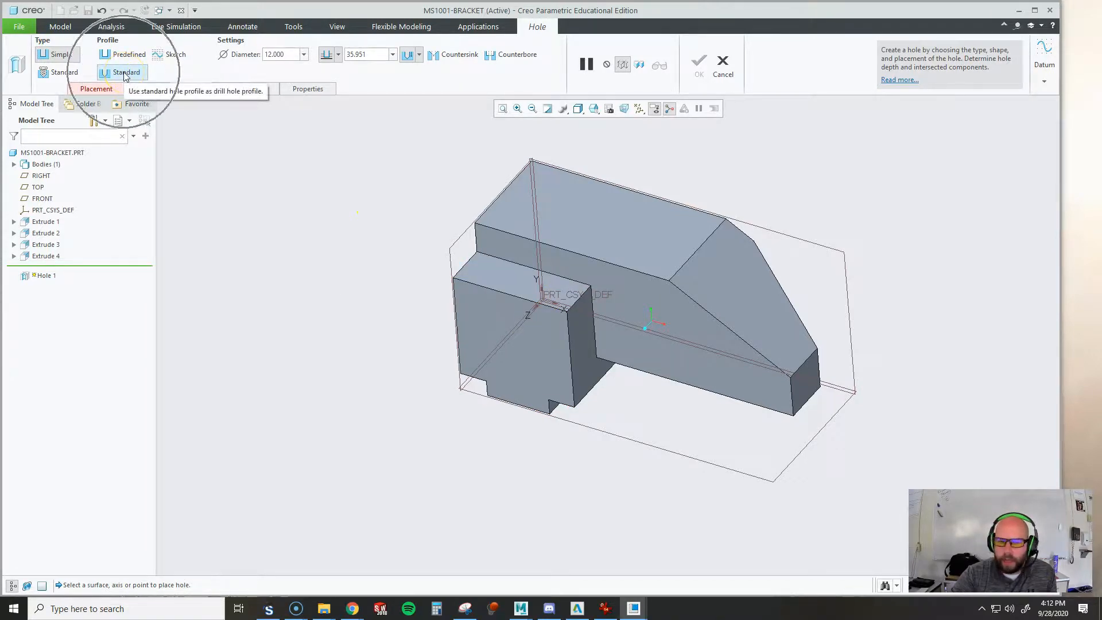
{"action": "left_click", "coordinate": [125, 76]}
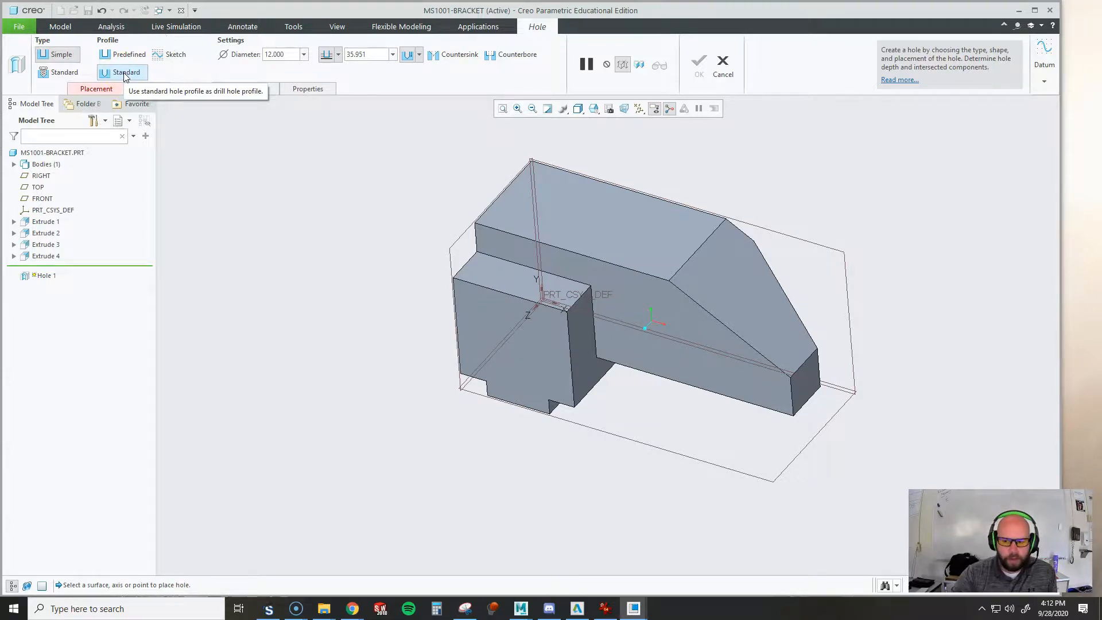
{"action": "left_click", "coordinate": [107, 73]}
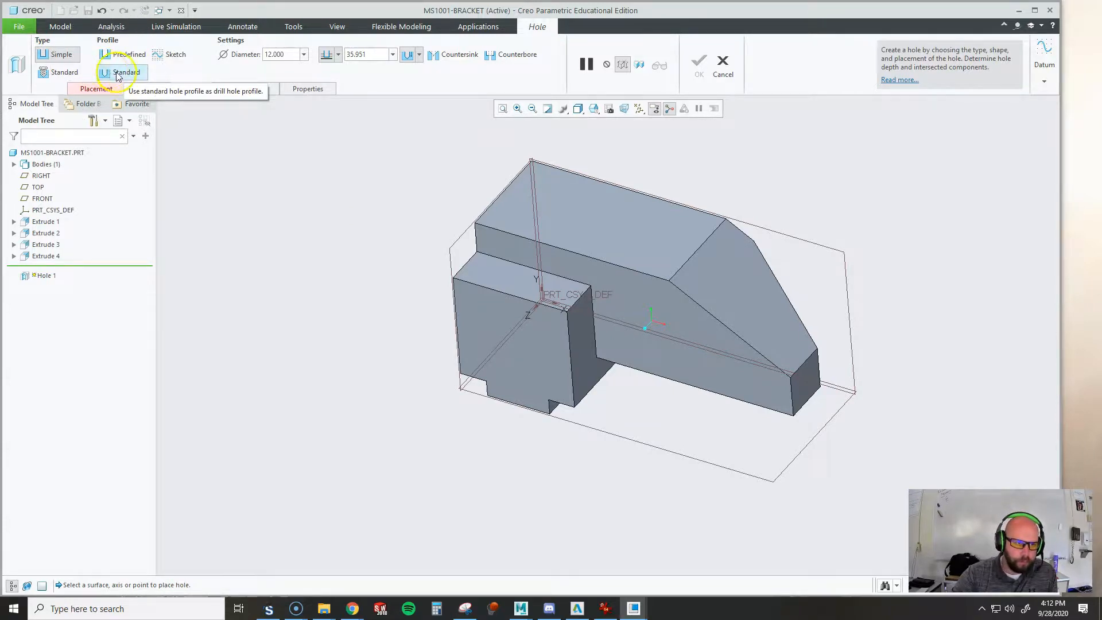
{"action": "middle_click_drag", "start_coordinate": [559, 267], "coordinate": [551, 249]}
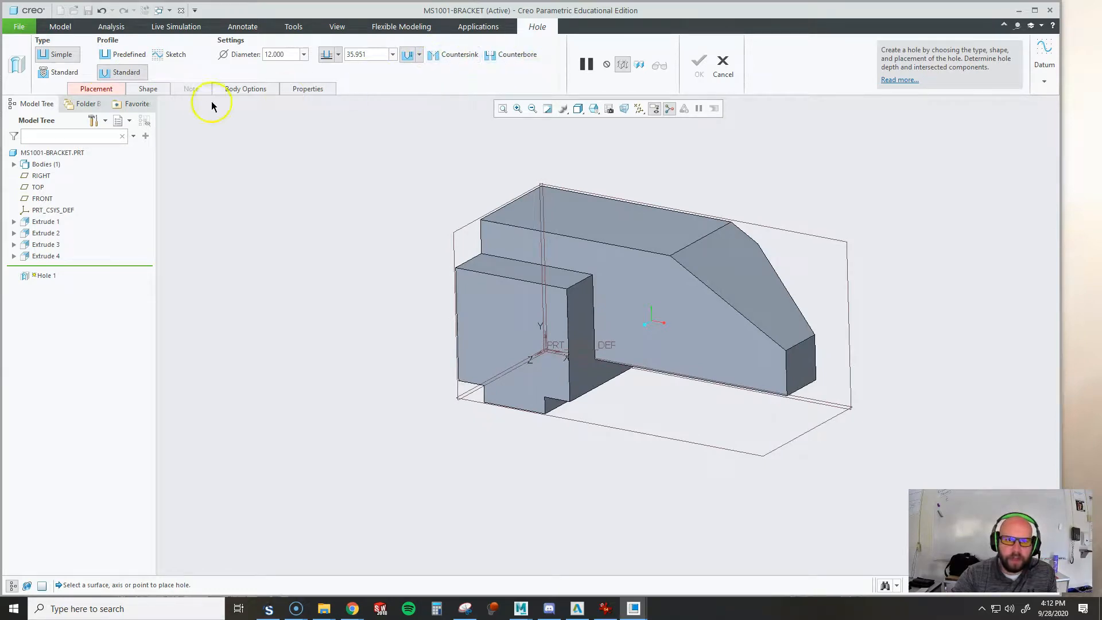
{"action": "left_click", "coordinate": [170, 90]}
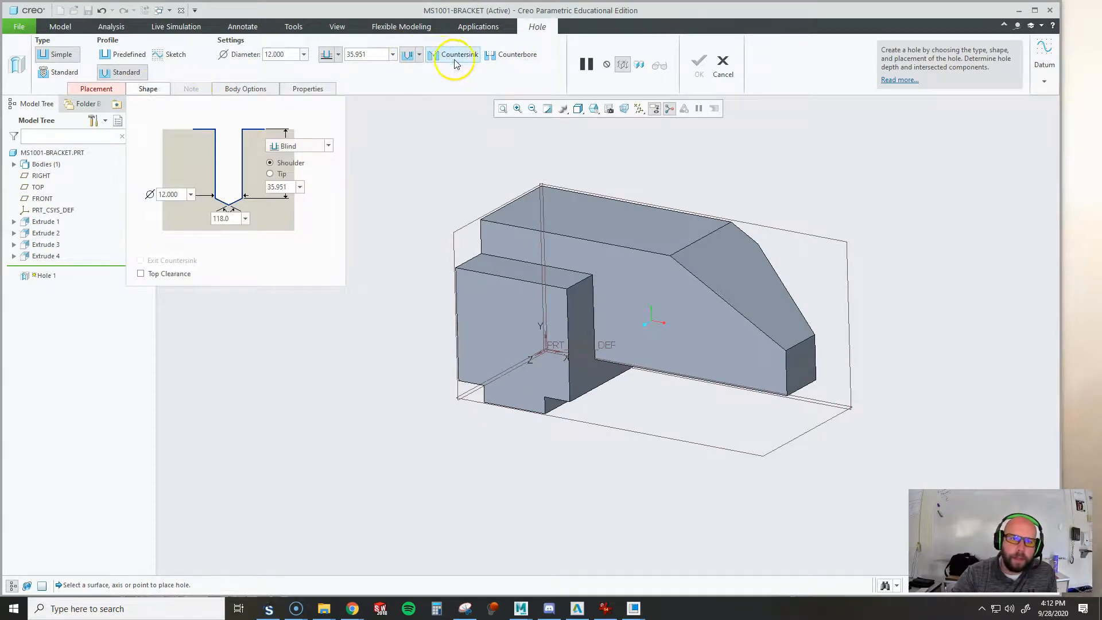
{"action": "left_click", "coordinate": [454, 60]}
{"action": "left_click", "coordinate": [207, 139]}
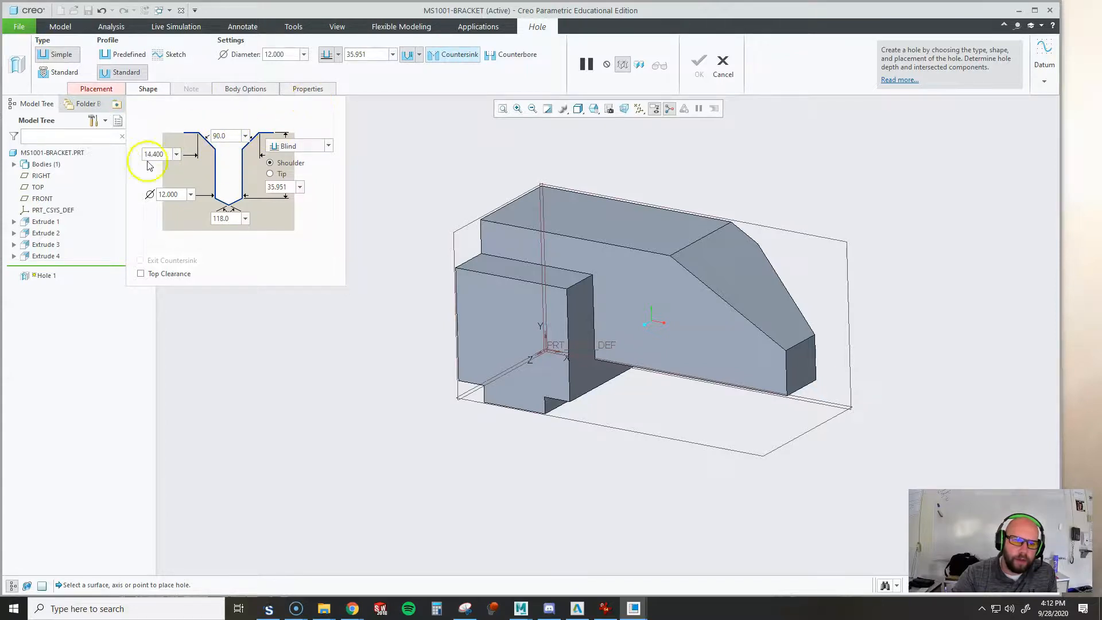
{"action": "left_click", "coordinate": [438, 60]}
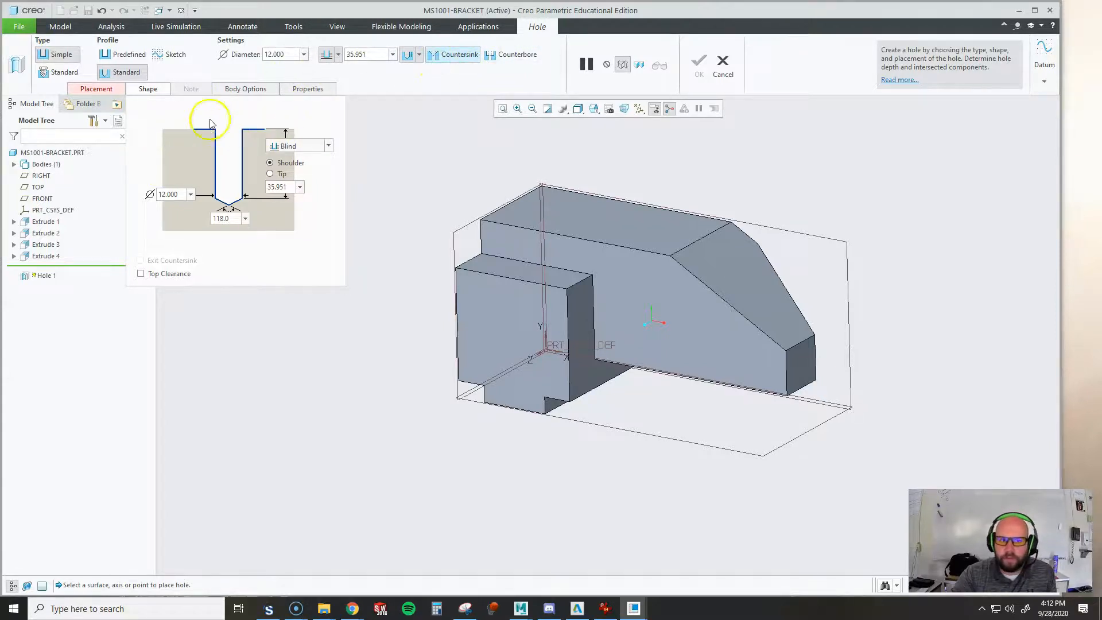
{"action": "left_click", "coordinate": [98, 94]}
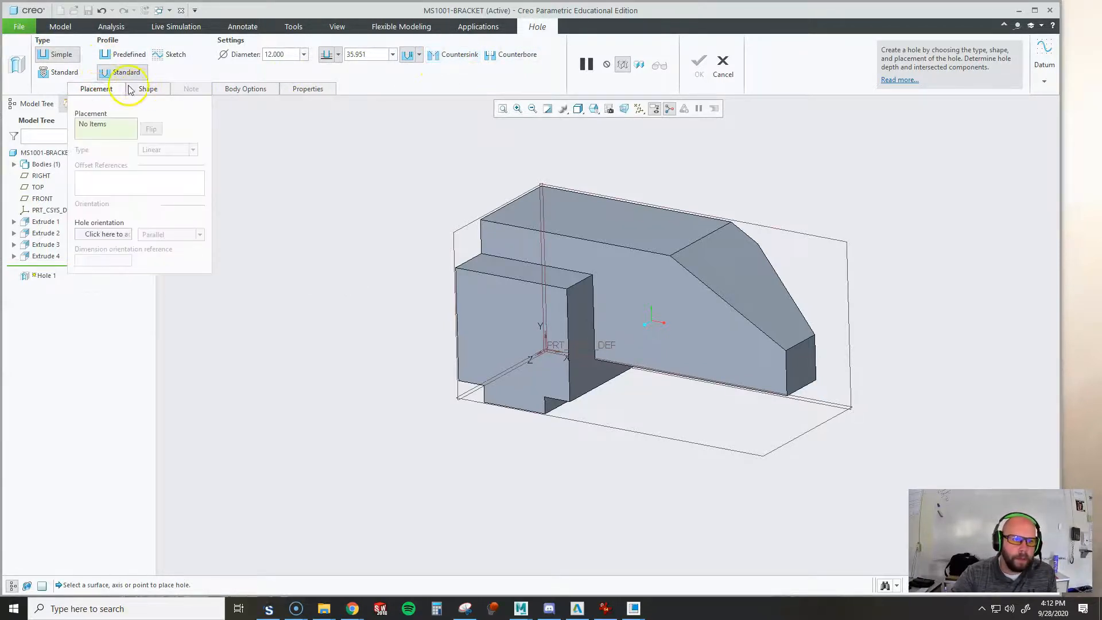
{"action": "left_click", "coordinate": [120, 89]}
Set the drilled hole to 16 mm diameter and 22 mm depth, and place it on the block's front face
{"action": "double_click", "coordinate": [278, 55]}
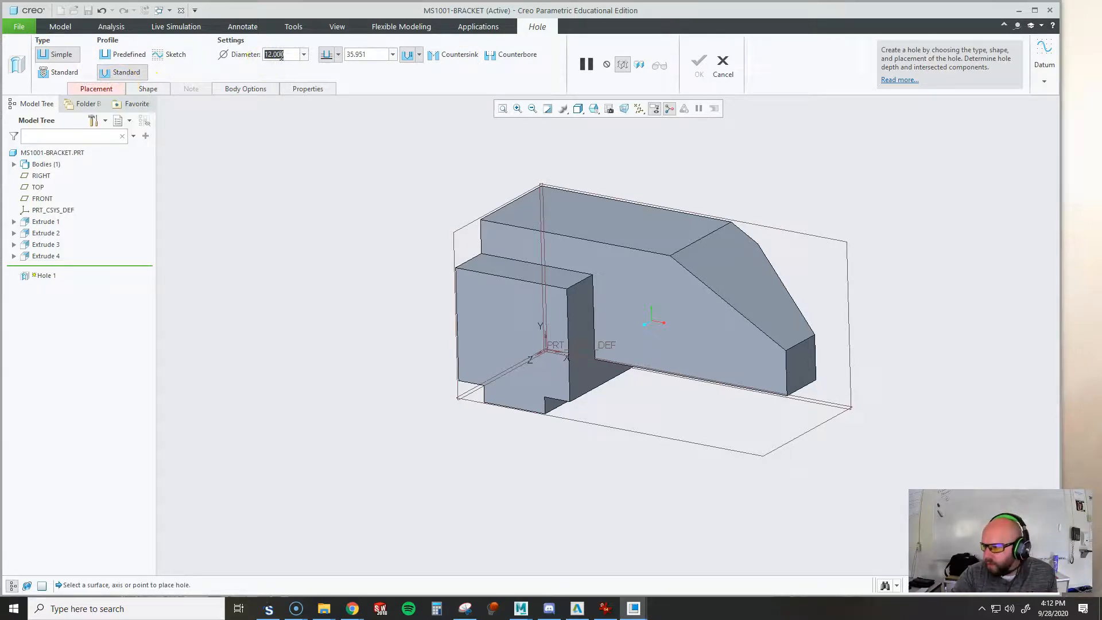
{"action": "type", "text": "16.000"}
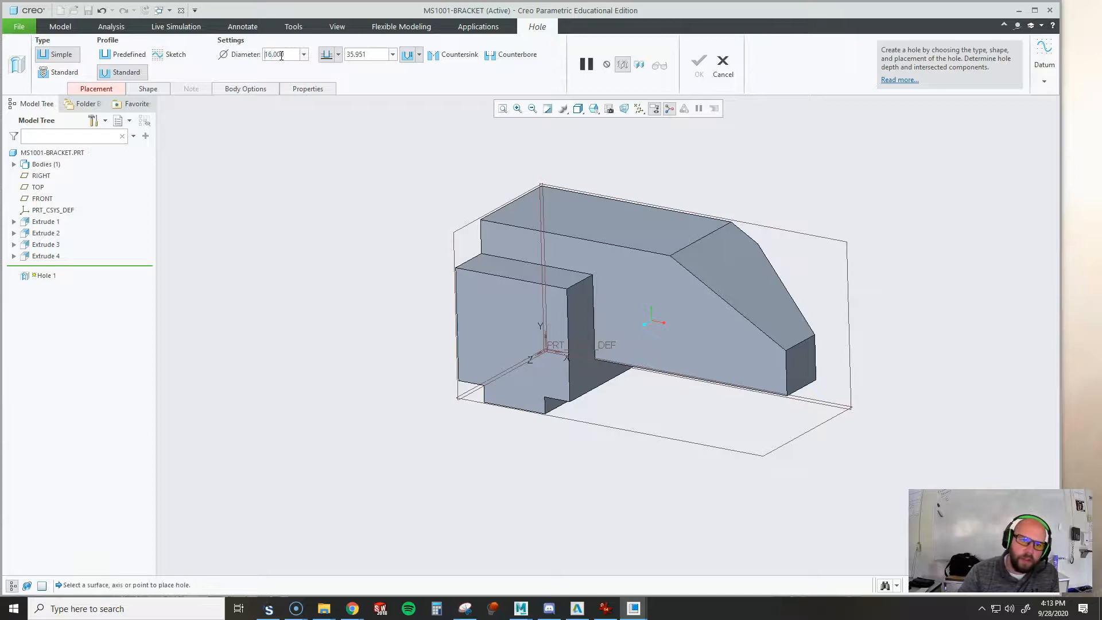
{"action": "type", "text": "22"}
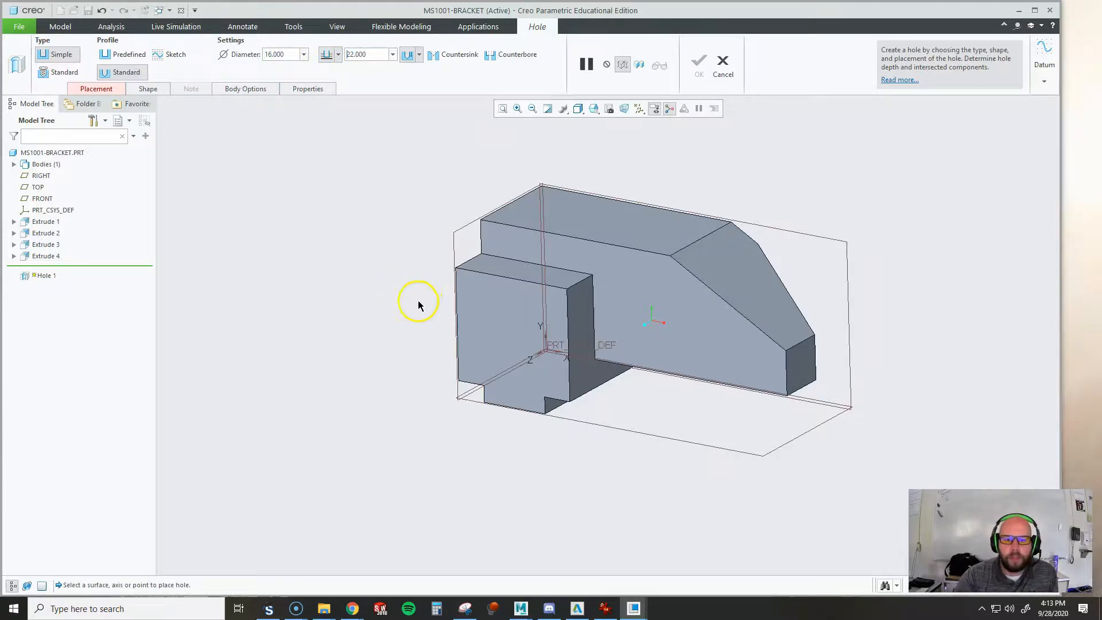
{"action": "left_click", "coordinate": [510, 341]}
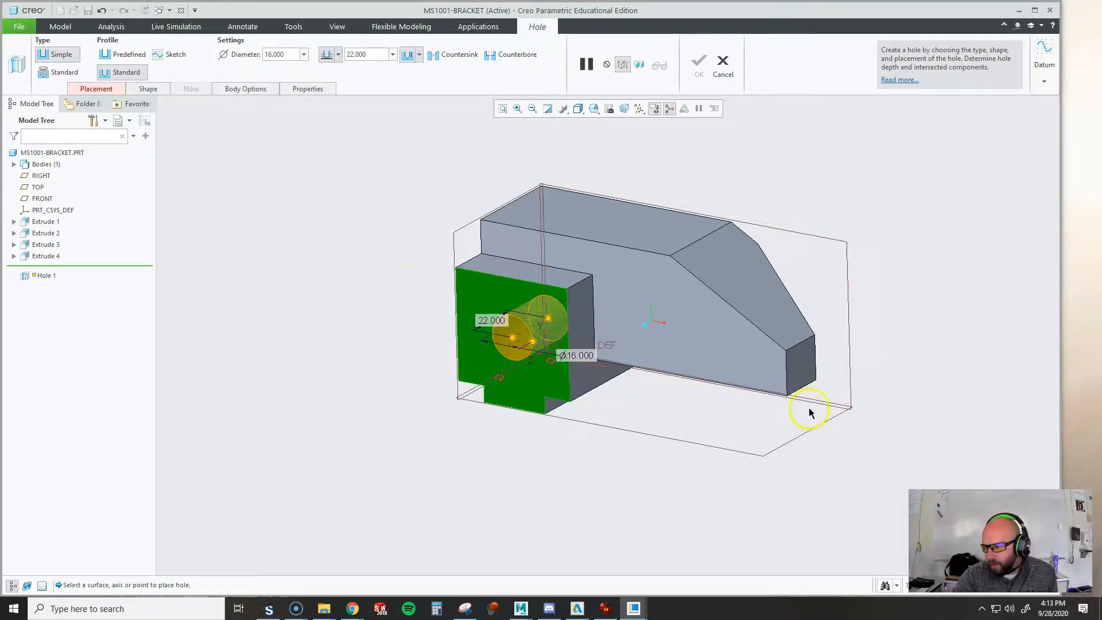
Check the hole's location on the reference drawing, and assign the tab's underside and the block's outer end face as its offset references
{"action": "middle_click_drag", "start_coordinate": [810, 416], "coordinate": [865, 382]}
{"action": "left_click_drag", "start_coordinate": [1101, 97], "coordinate": [614, 53]}
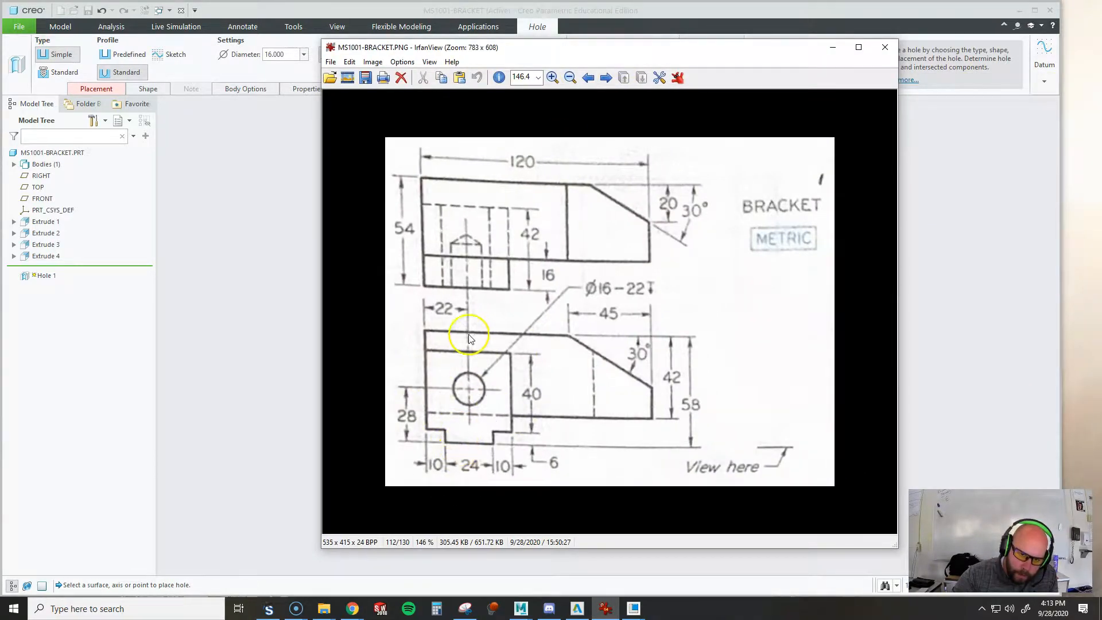
{"action": "left_click_drag", "start_coordinate": [651, 61], "coordinate": [1101, 98]}
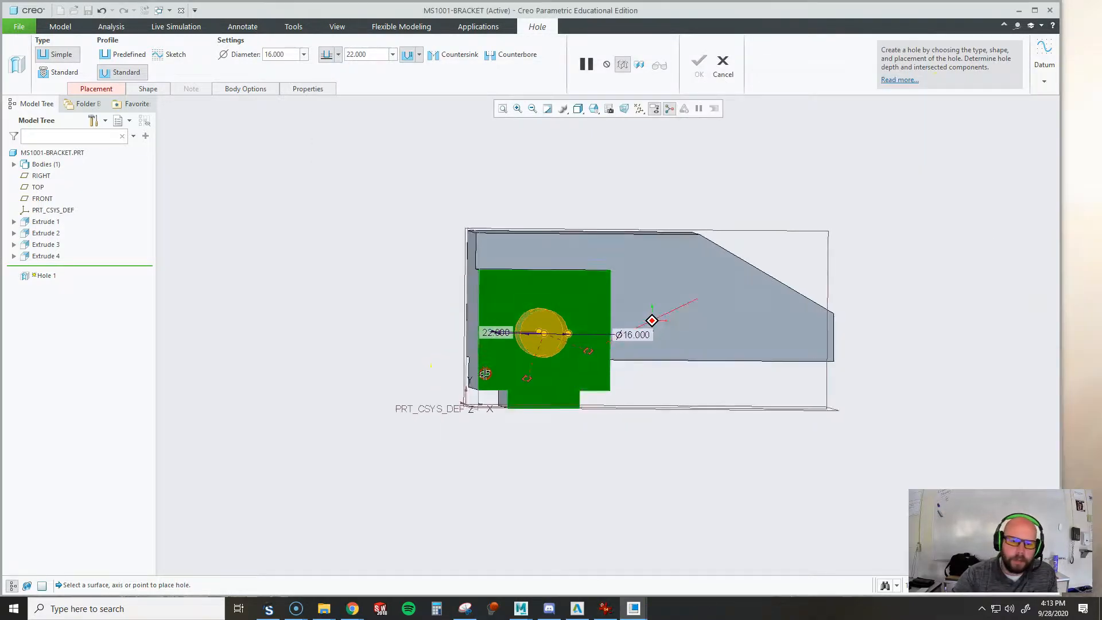
{"action": "middle_click_drag", "start_coordinate": [485, 373], "coordinate": [500, 398]}
{"action": "scroll", "coordinate": [500, 398], "scroll_direction": "up", "scroll_amount": 3}
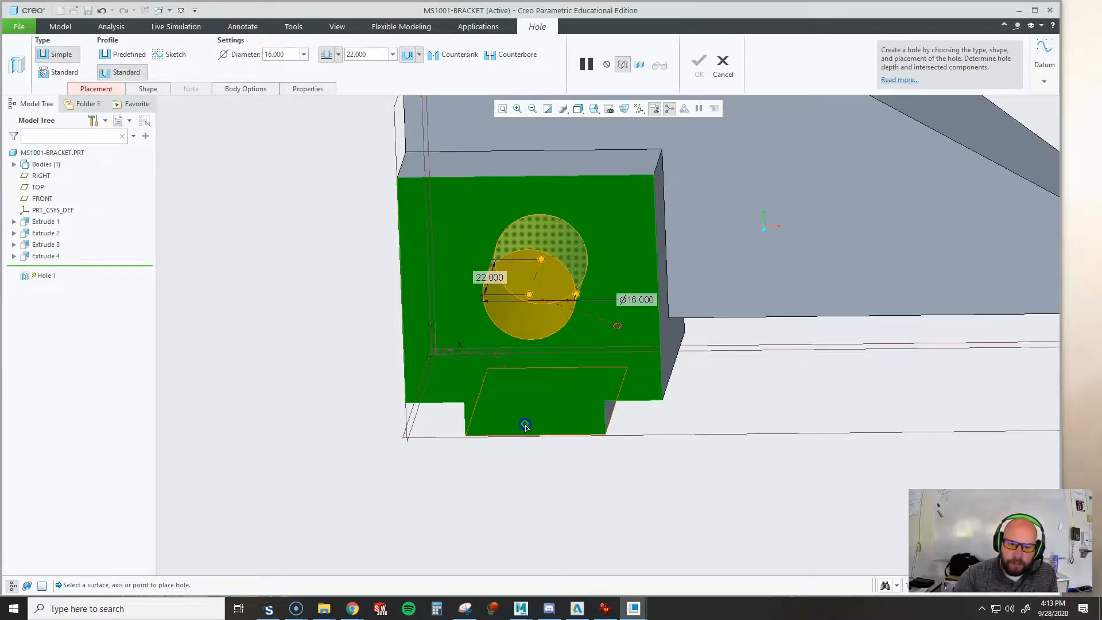
{"action": "left_click_drag", "start_coordinate": [525, 428], "coordinate": [526, 429]}
{"action": "middle_click_drag", "start_coordinate": [656, 463], "coordinate": [684, 466]}
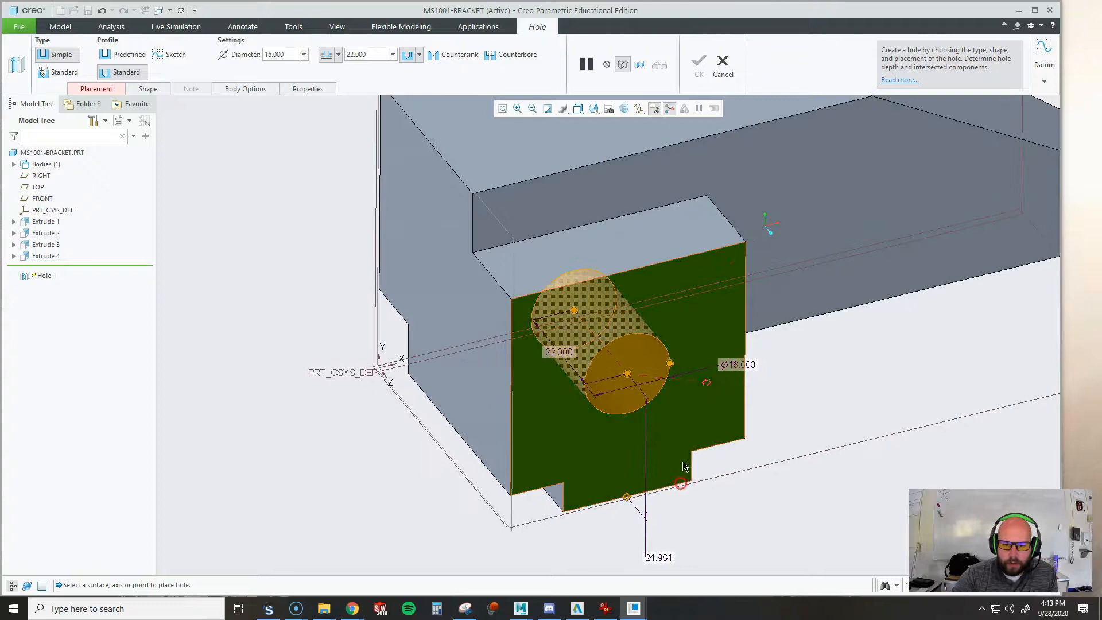
{"action": "left_click", "coordinate": [477, 393]}
Offset the hole 22 mm from the outer end face and 28 mm from the tab's underside, and complete the hole
{"action": "double_click", "coordinate": [499, 436]}
{"action": "type", "text": "20"}
{"action": "key", "text": "Return"}
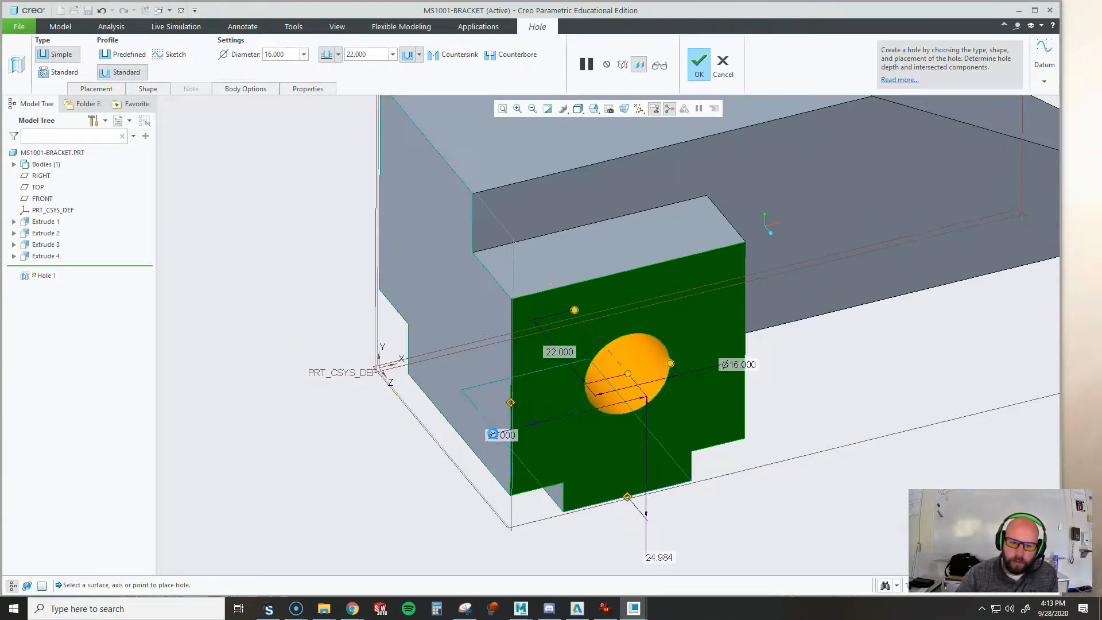
{"action": "double_click", "coordinate": [660, 557]}
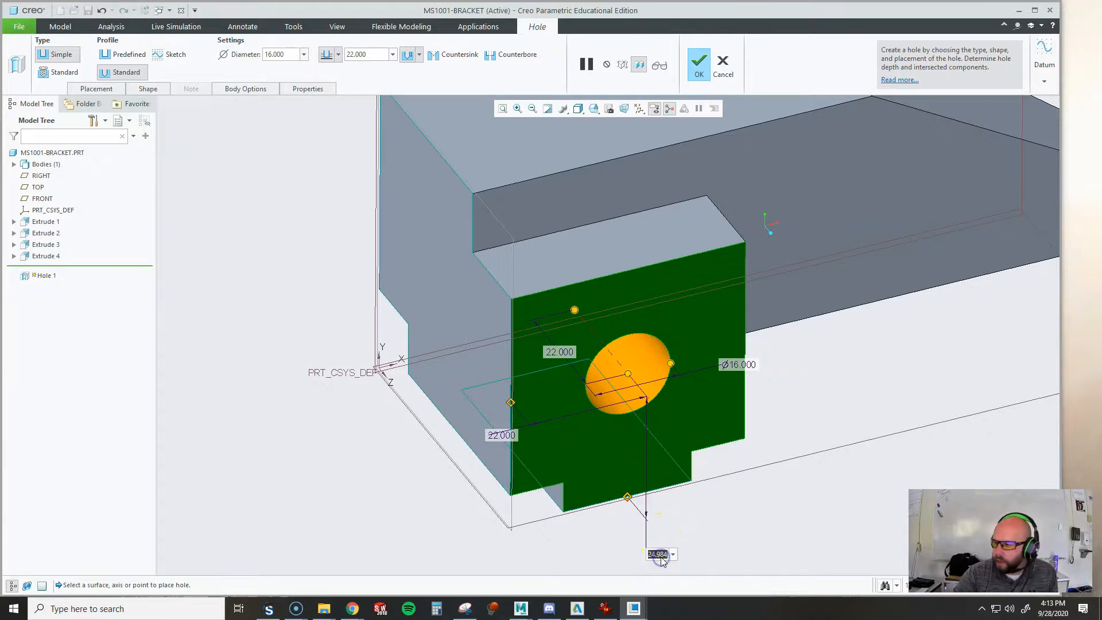
{"action": "type", "text": "28"}
{"action": "key", "text": "Return"}
{"action": "left_click", "coordinate": [683, 434]}
{"action": "middle_click_drag", "start_coordinate": [684, 435], "coordinate": [664, 396]}
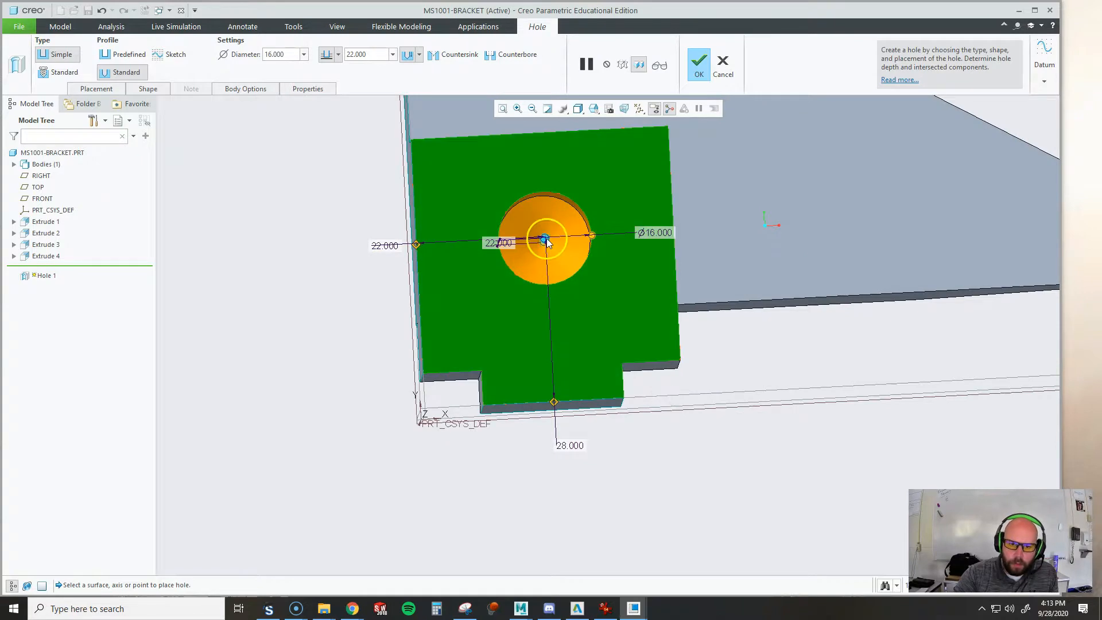
{"action": "left_click", "coordinate": [702, 65]}
Return the bracket to its standard three-dimensional orientation, with the whole part in view
{"action": "middle_click_drag", "start_coordinate": [738, 270], "coordinate": [651, 326]}
{"action": "scroll", "coordinate": [467, 443], "scroll_direction": "up", "scroll_amount": 5}
{"action": "left_click", "coordinate": [713, 177]}
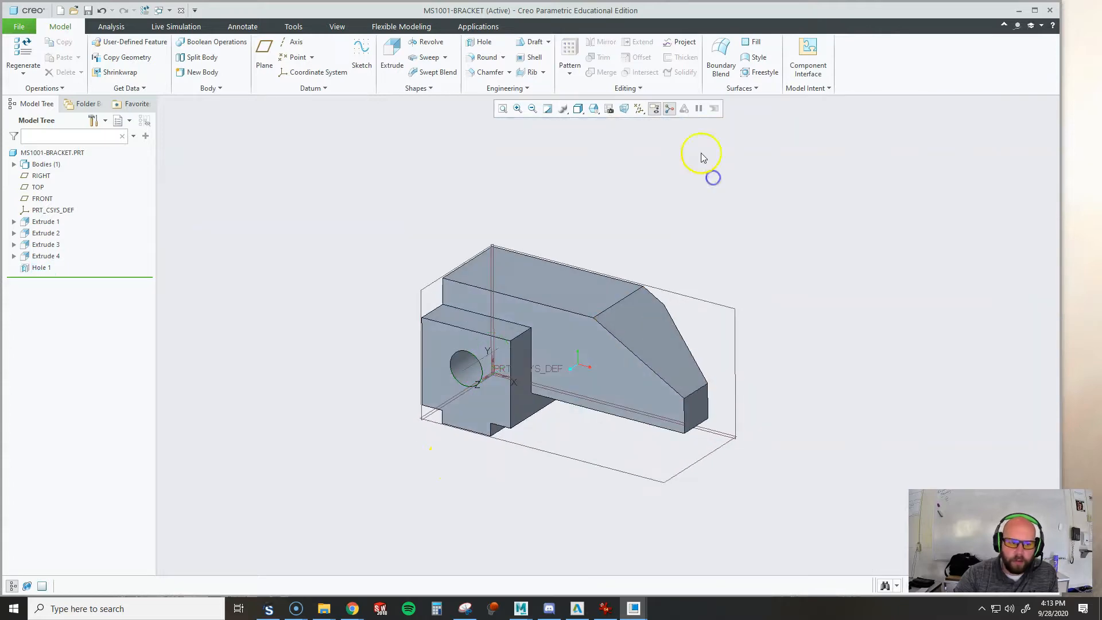
{"action": "left_click", "coordinate": [594, 109]}
{"action": "left_click", "coordinate": [582, 123]}
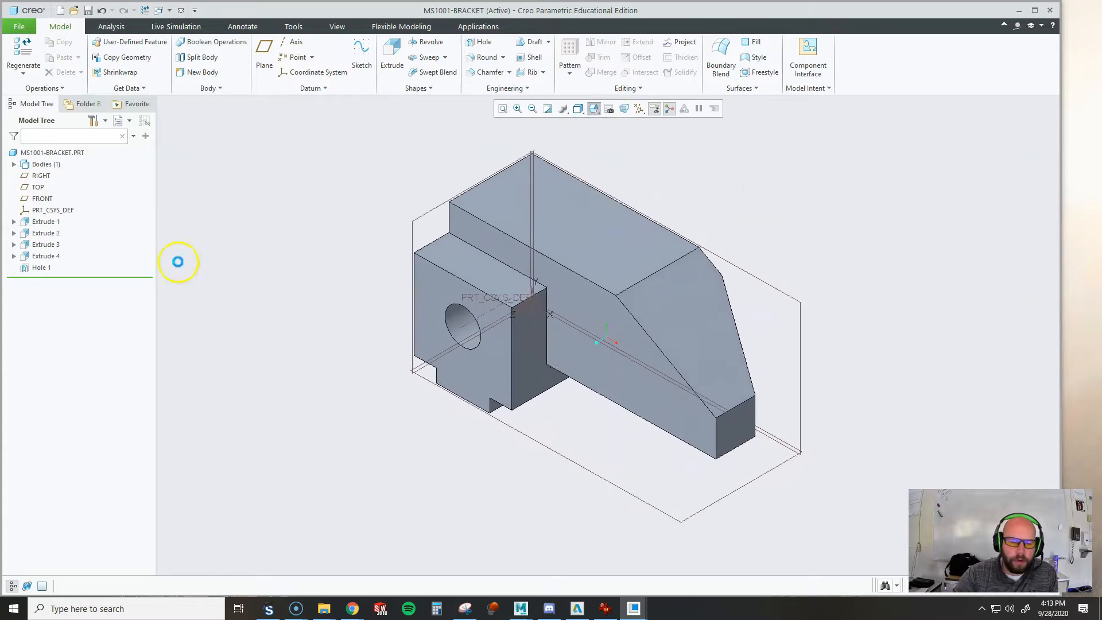
Review the bracket's features by highlighting the four extrusions and the hole in turn, and clear the selection
{"action": "left_click", "coordinate": [44, 223]}
{"action": "left_click", "coordinate": [45, 233]}
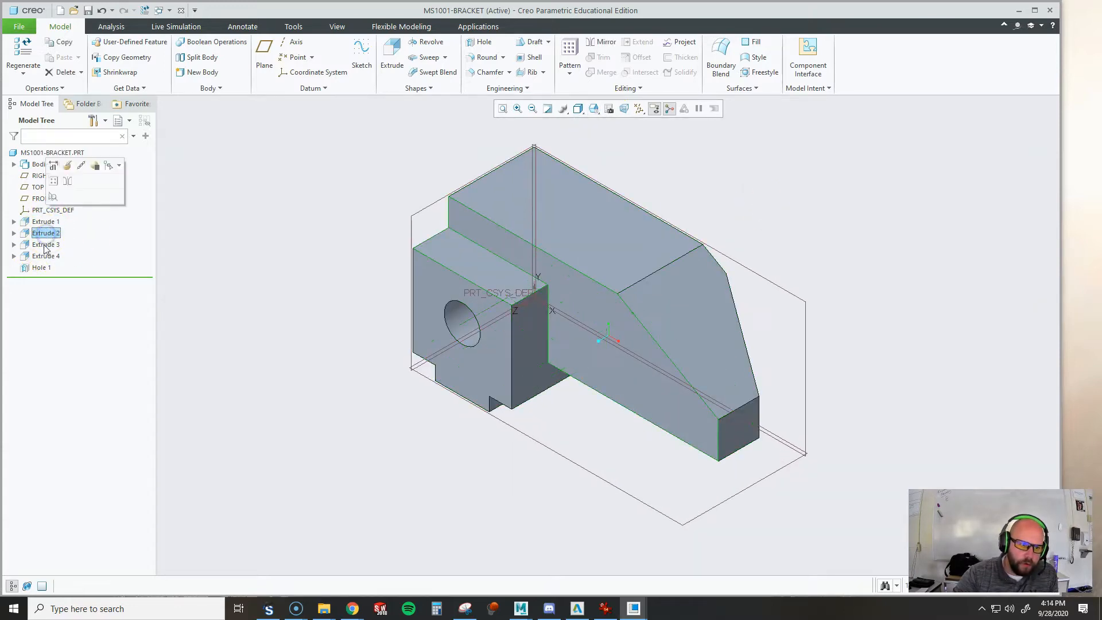
{"action": "left_click", "coordinate": [44, 244]}
{"action": "left_click", "coordinate": [45, 256]}
{"action": "left_click", "coordinate": [39, 267]}
{"action": "left_click", "coordinate": [320, 339]}
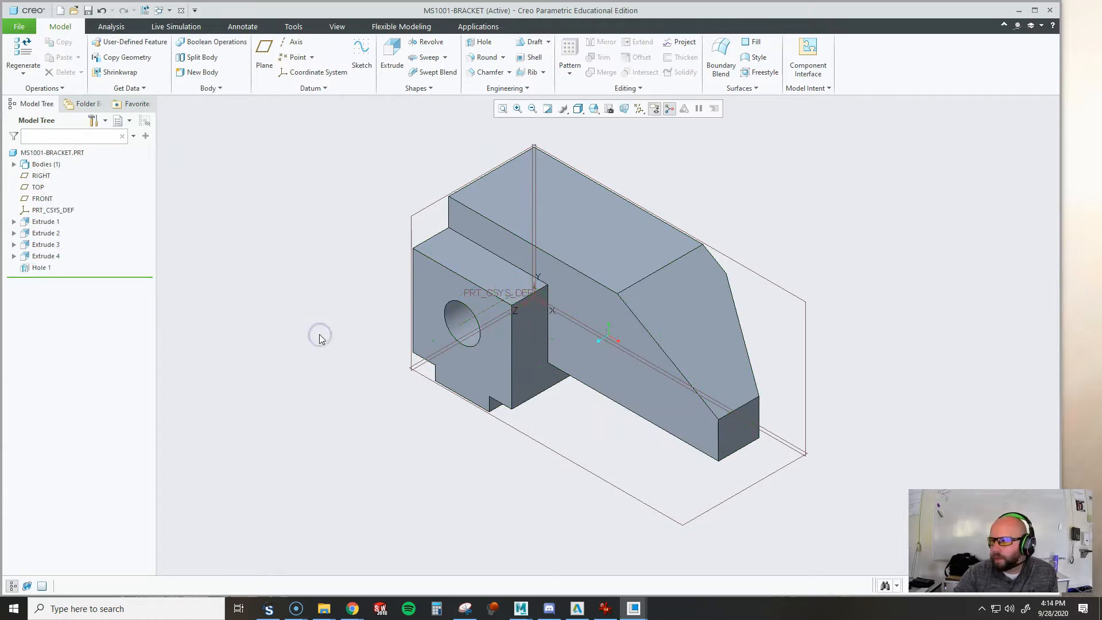